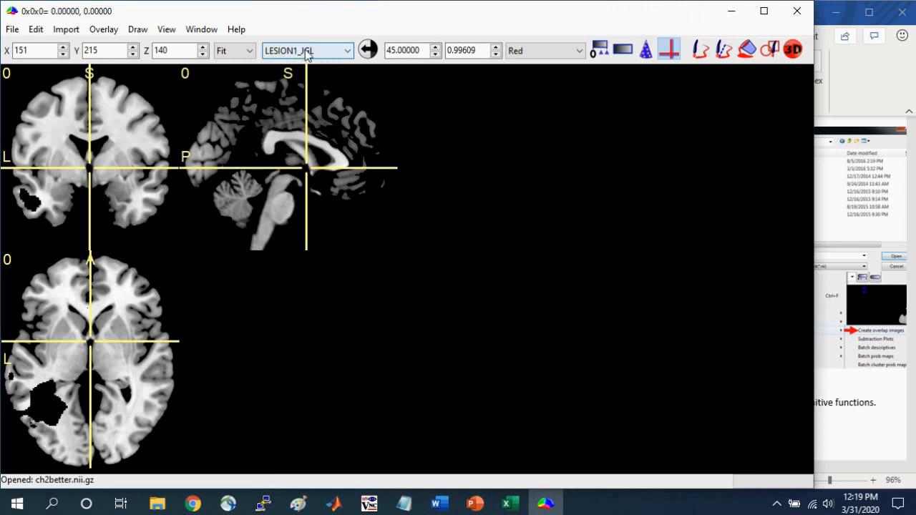
# Step: Select the LESION1_JGL overlay and set both its minimum and maximum intensity to 1
pyautogui.click(305, 53)
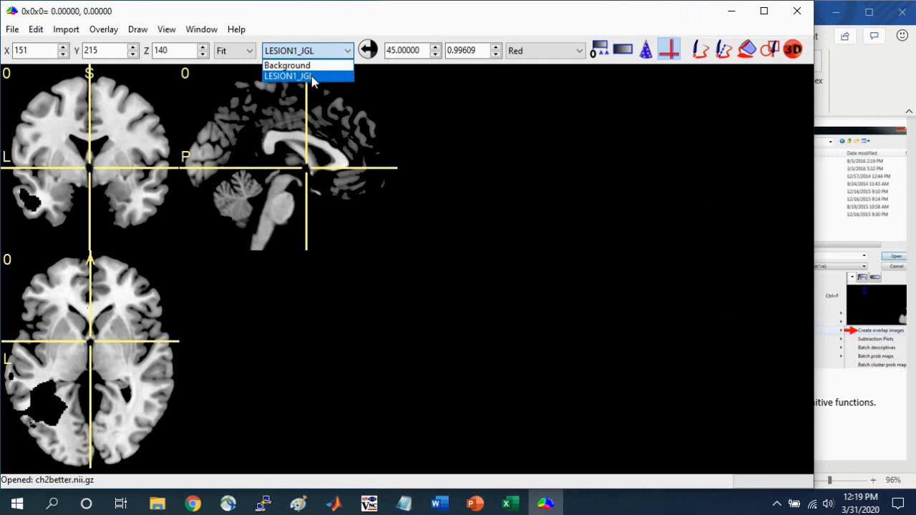
pyautogui.click(286, 76)
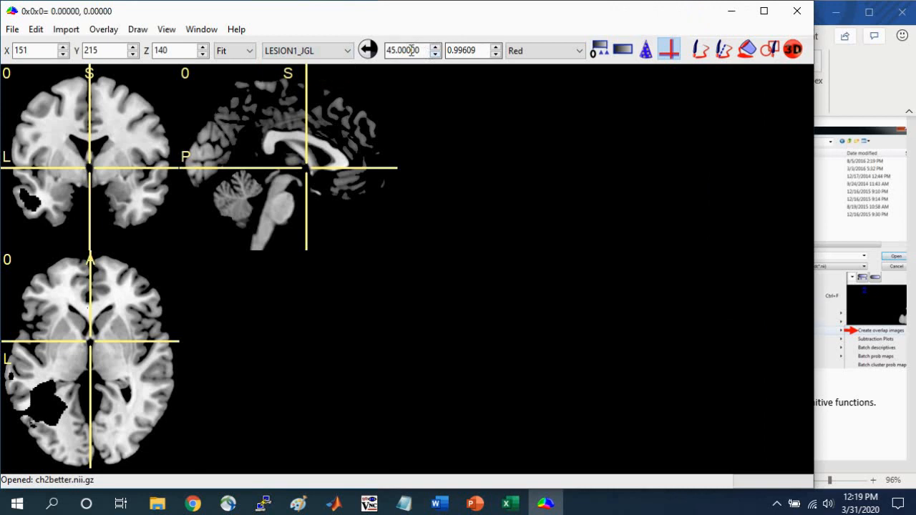
pyautogui.moveTo(419, 49); pyautogui.dragTo(386, 49)
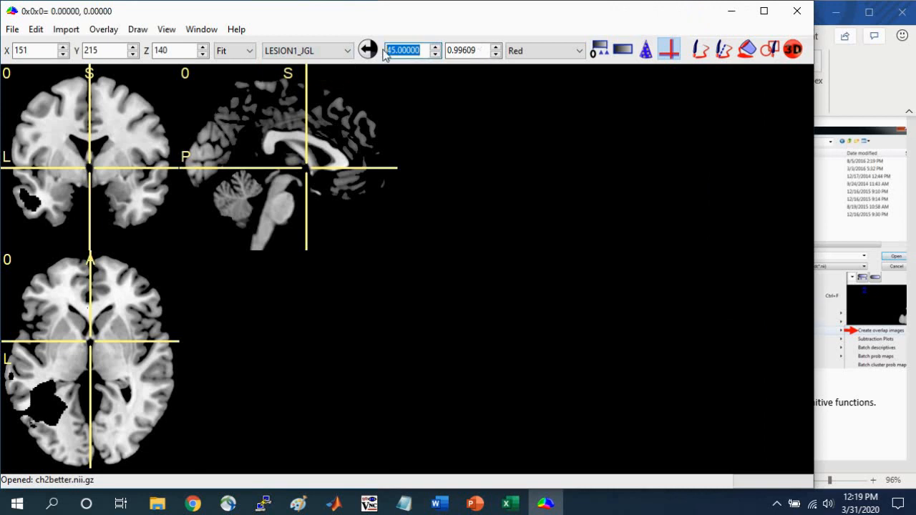
pyautogui.write('1')
pyautogui.press('Tab')
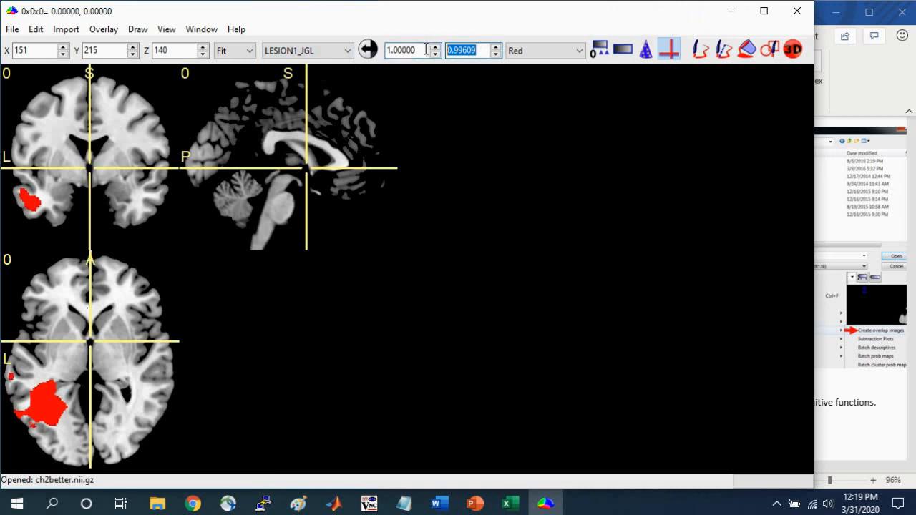
pyautogui.write('1')
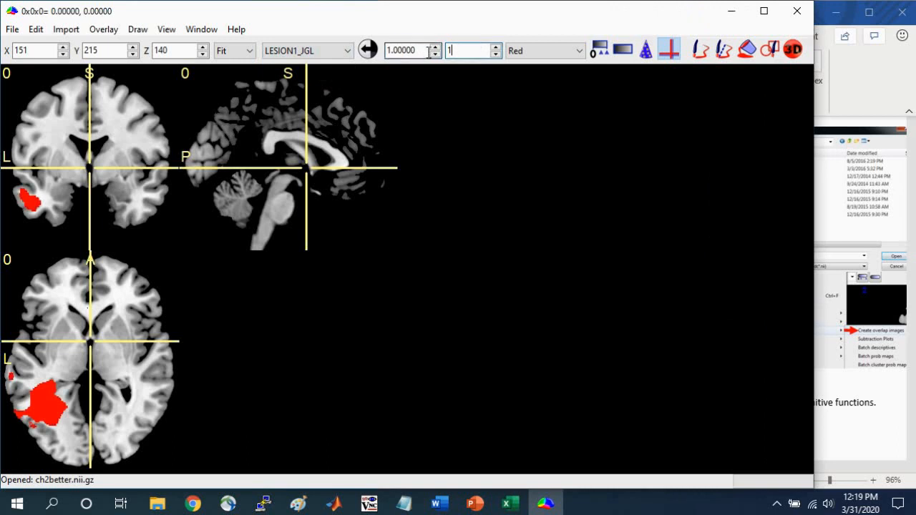
# Step: Examine the LESION1_JGL overlay's voxel values inside the red lesion and in the healthy tissue of the opposite hemisphere
pyautogui.click(45, 405)
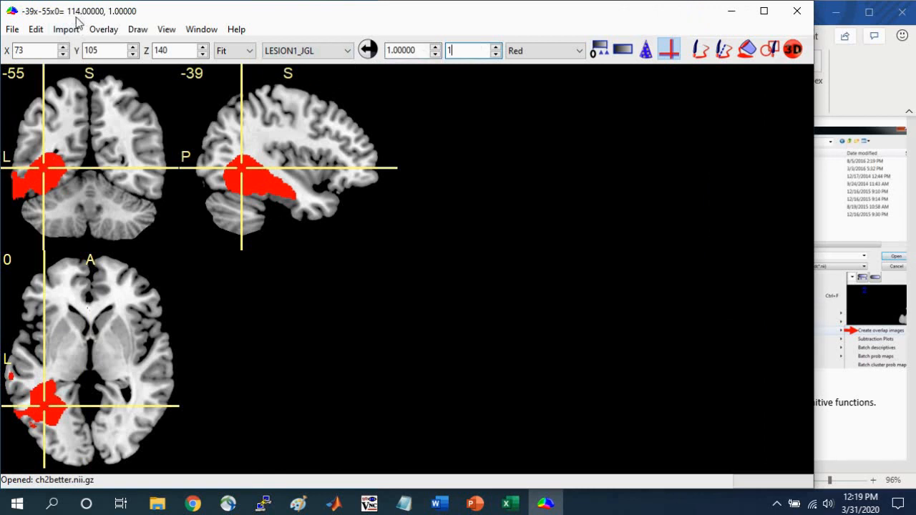
pyautogui.click(290, 50)
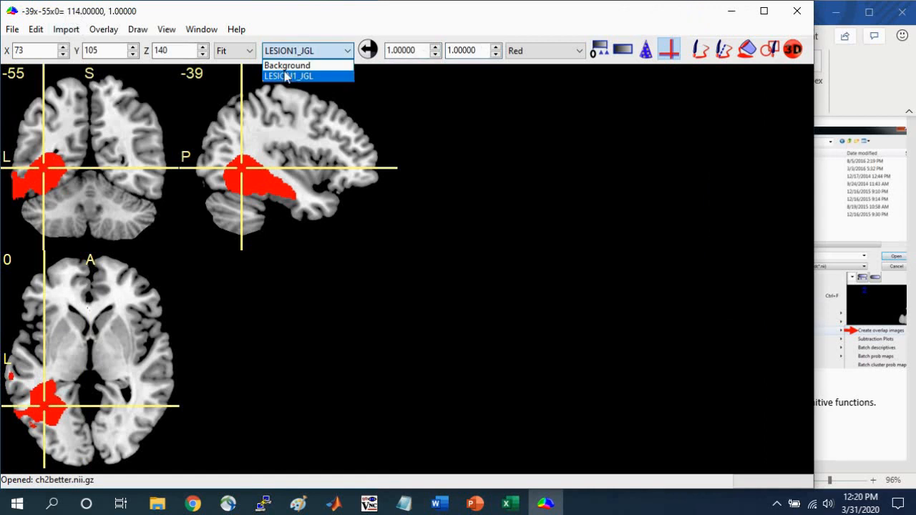
pyautogui.click(286, 76)
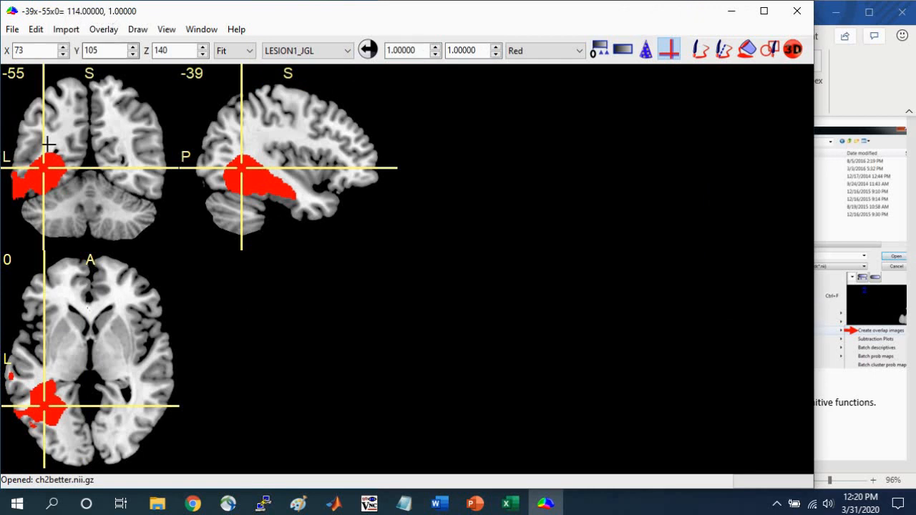
pyautogui.click(30, 123)
pyautogui.moveTo(102, 124); pyautogui.dragTo(119, 172)
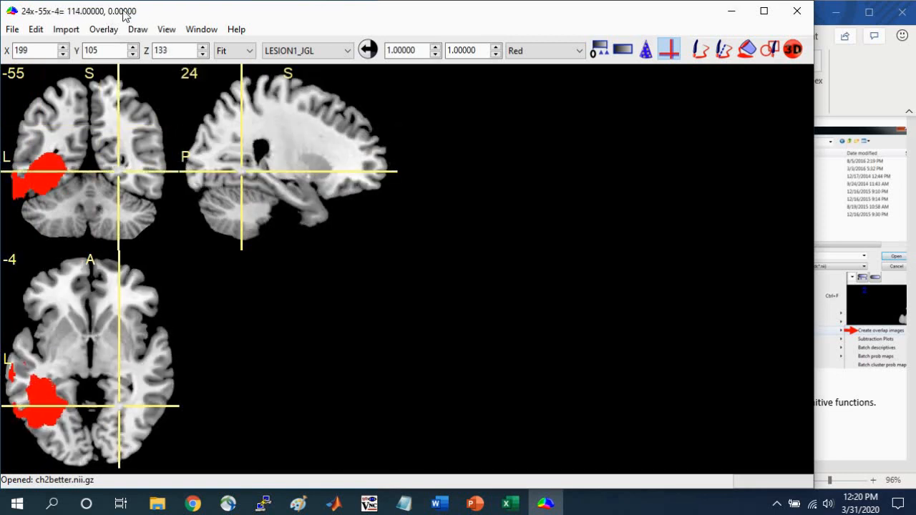
pyautogui.click(49, 176)
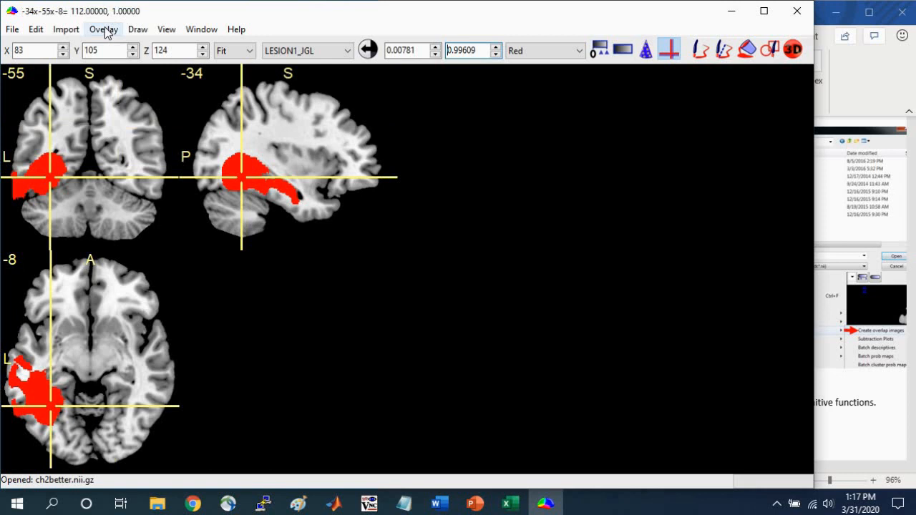
# Step: Add LESION2_DPT from the LESIONS folder as a second overlay and place the crosshair where the two lesions overlap
pyautogui.click(104, 30)
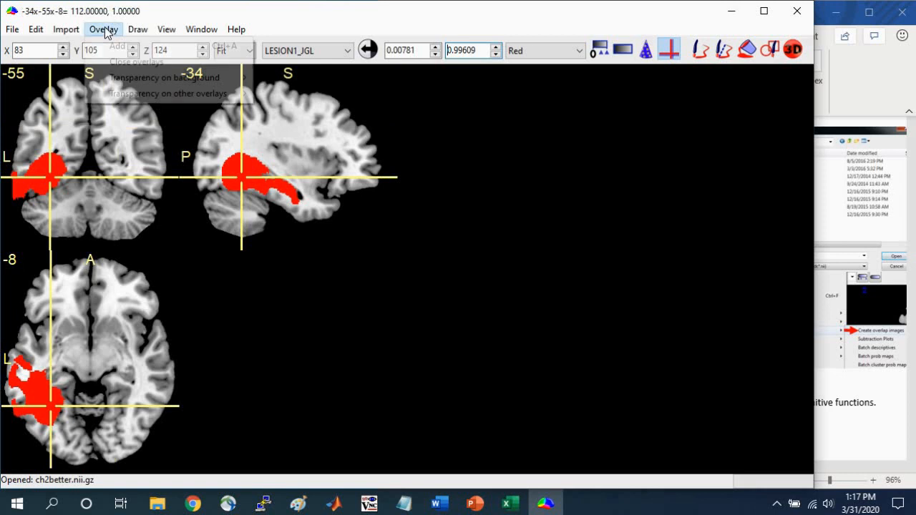
pyautogui.click(115, 47)
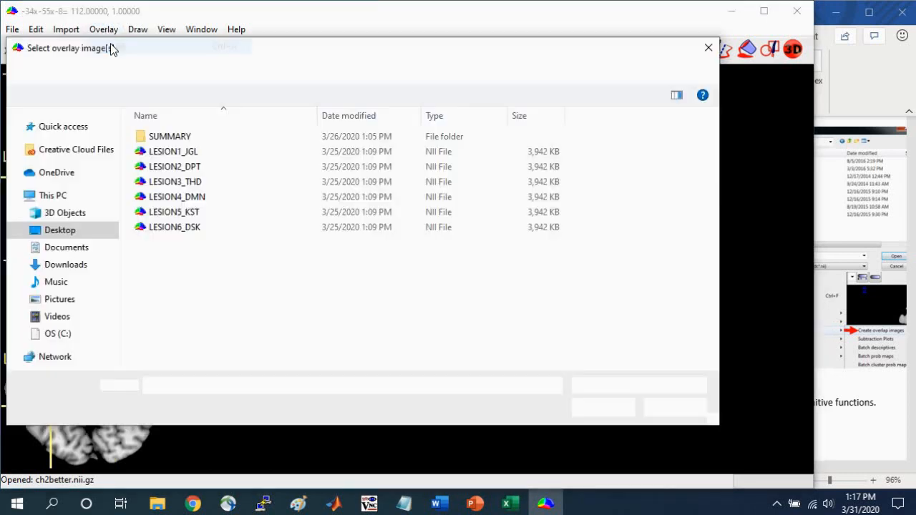
pyautogui.click(159, 169)
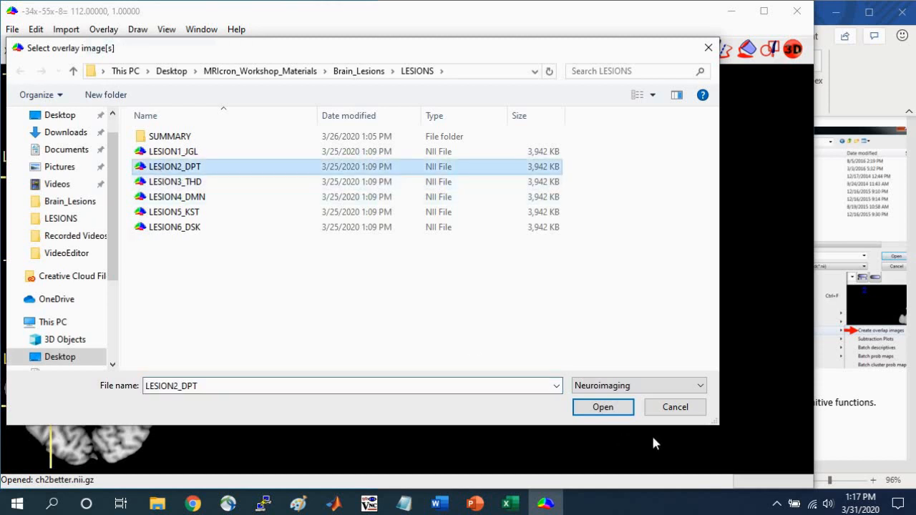
pyautogui.click(615, 409)
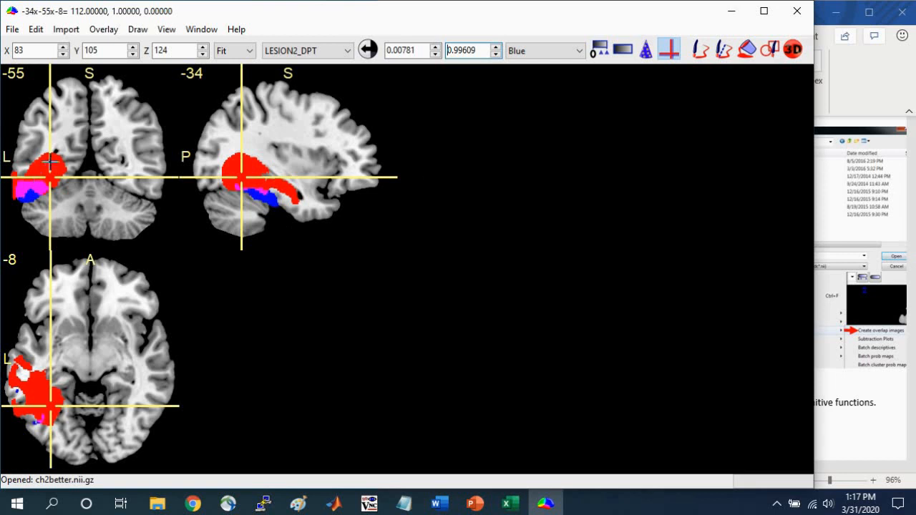
pyautogui.click(28, 185)
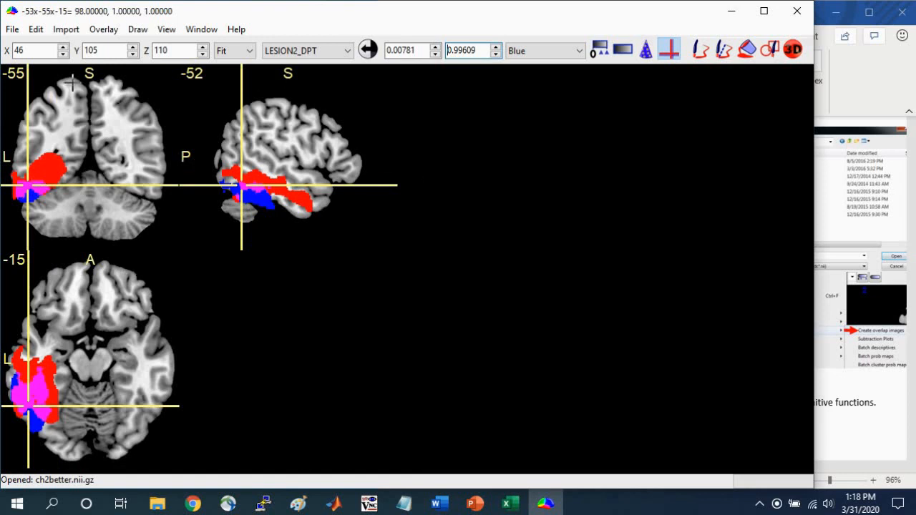
# Step: Set the transparency on other overlays to Additive and place the crosshair in the blue-only part of the second lesion
pyautogui.click(100, 29)
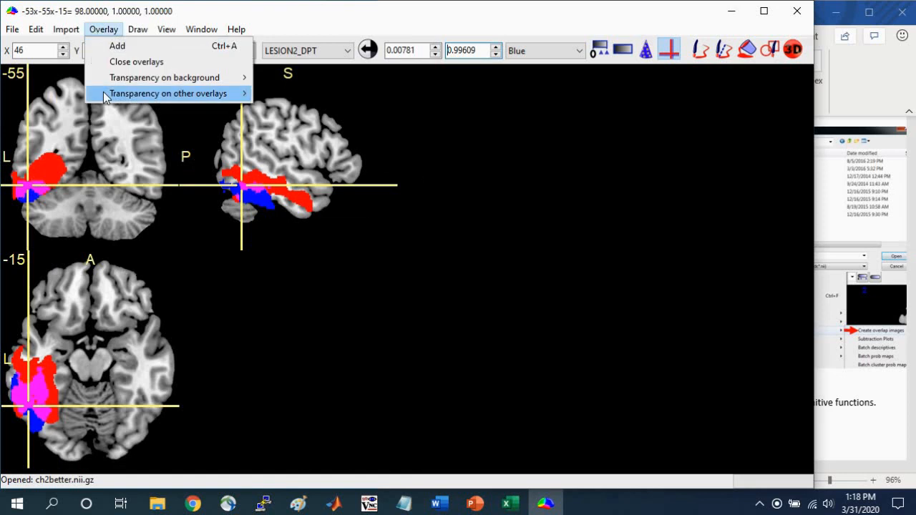
pyautogui.moveTo(105, 97)
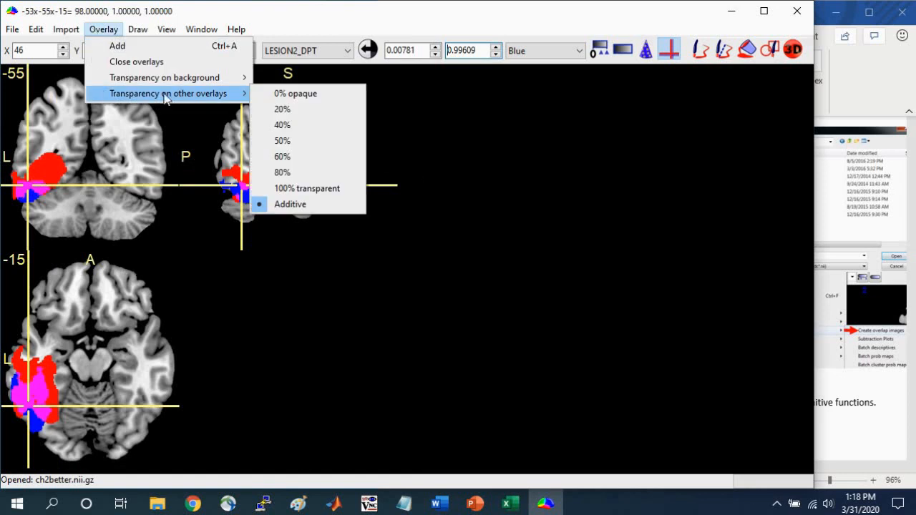
pyautogui.click(290, 205)
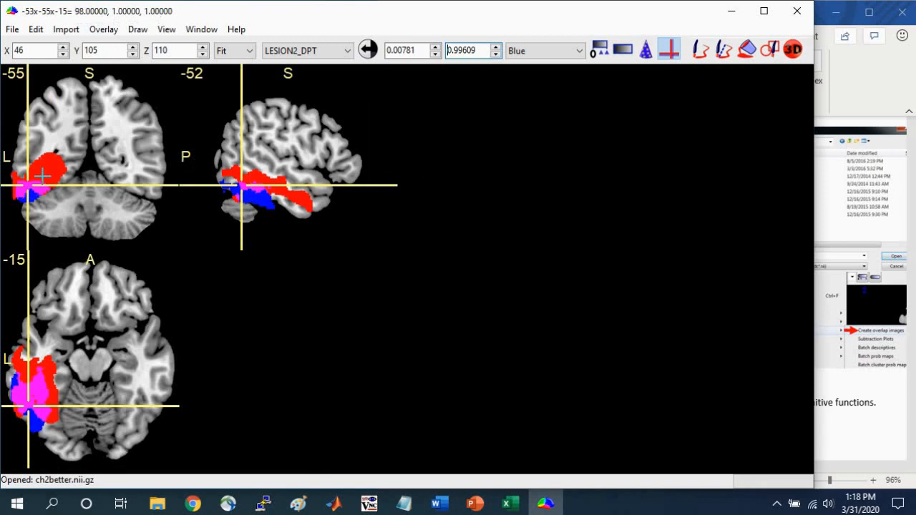
pyautogui.click(30, 198)
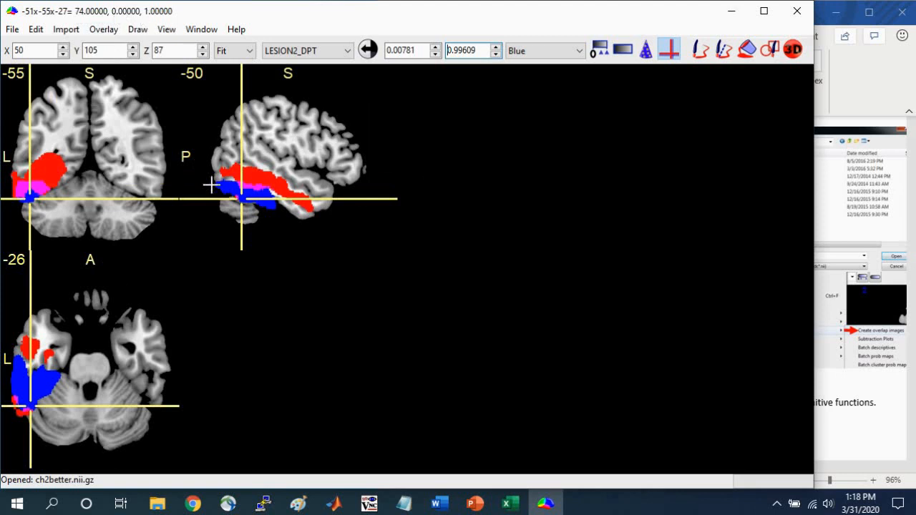
# Step: Switch the LESION2_DPT overlay's color scale to Green and back to Blue
pyautogui.click(321, 51)
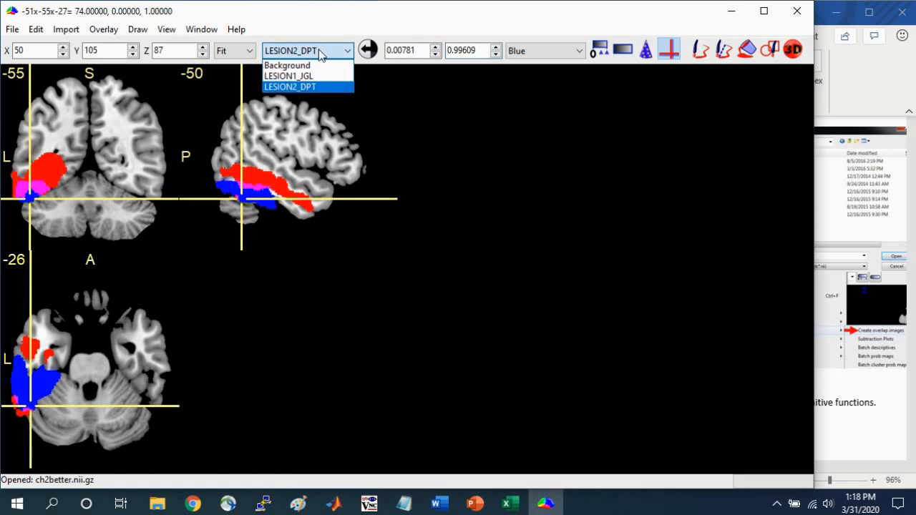
pyautogui.click(287, 89)
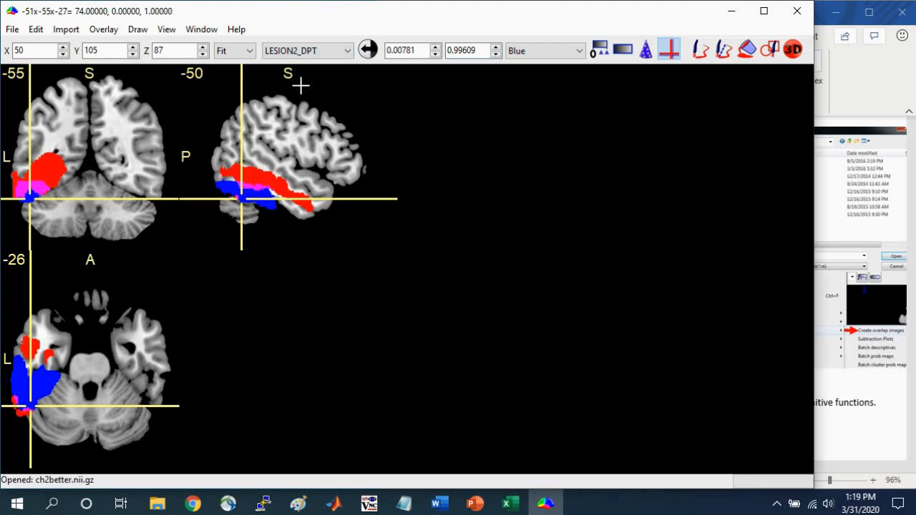
pyautogui.click(530, 48)
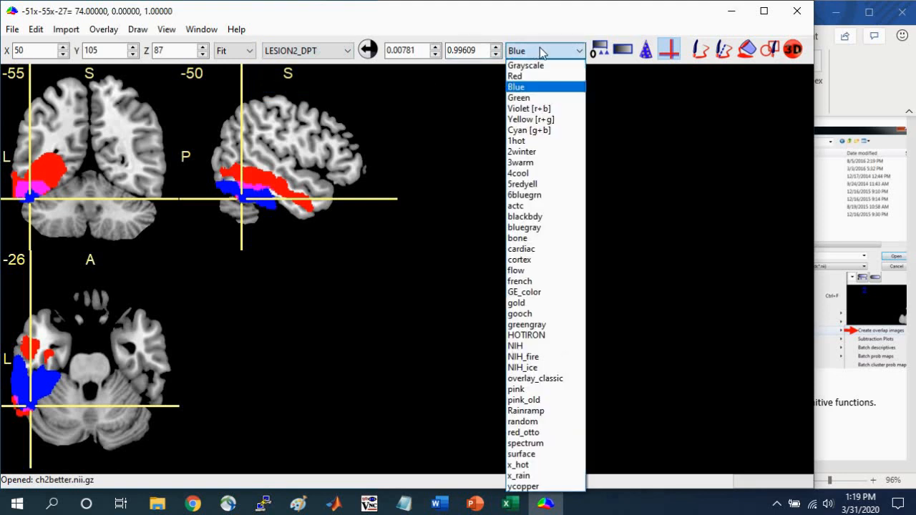
pyautogui.click(519, 98)
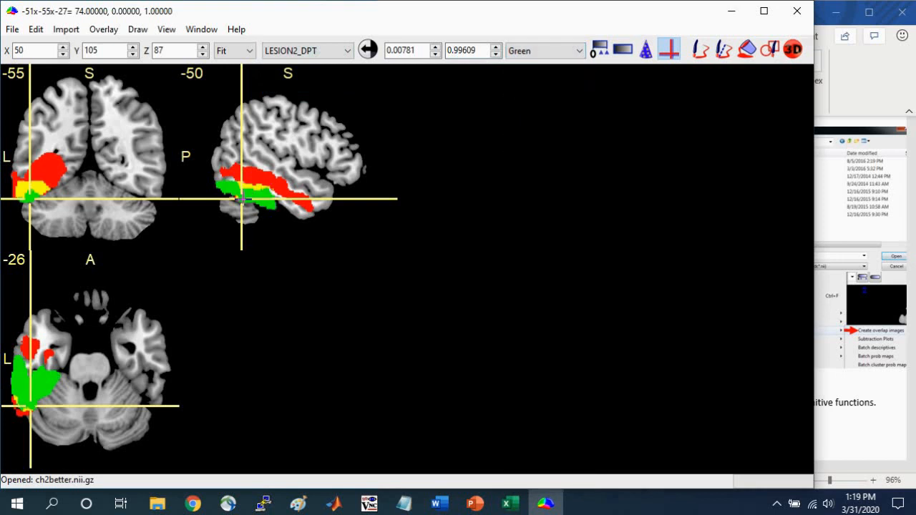
pyautogui.click(553, 52)
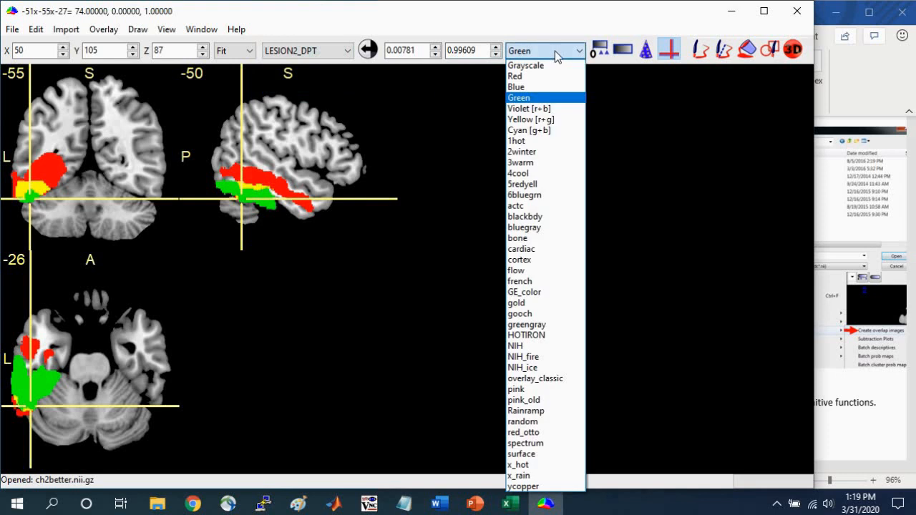
pyautogui.click(520, 87)
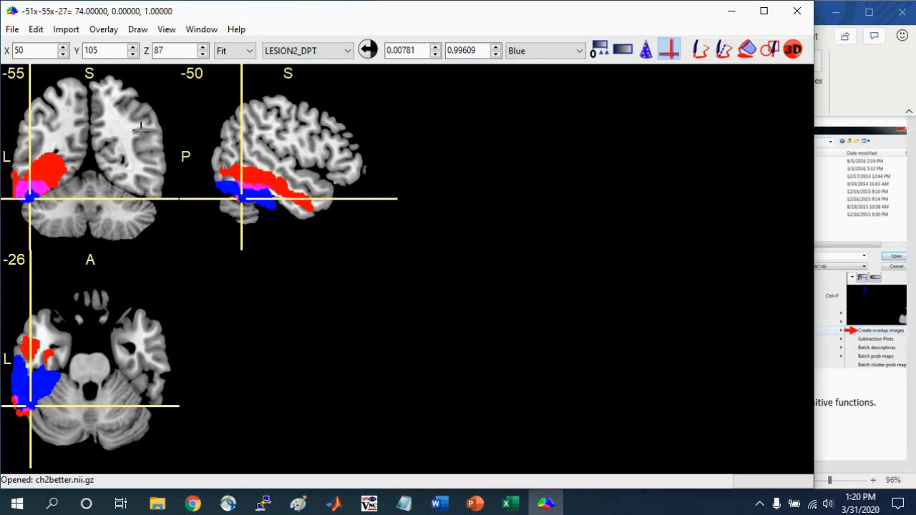
# Step: Switch to the Lesion Drawing Guide in Word and read section 5.3 on combining all lesions
pyautogui.click(889, 429)
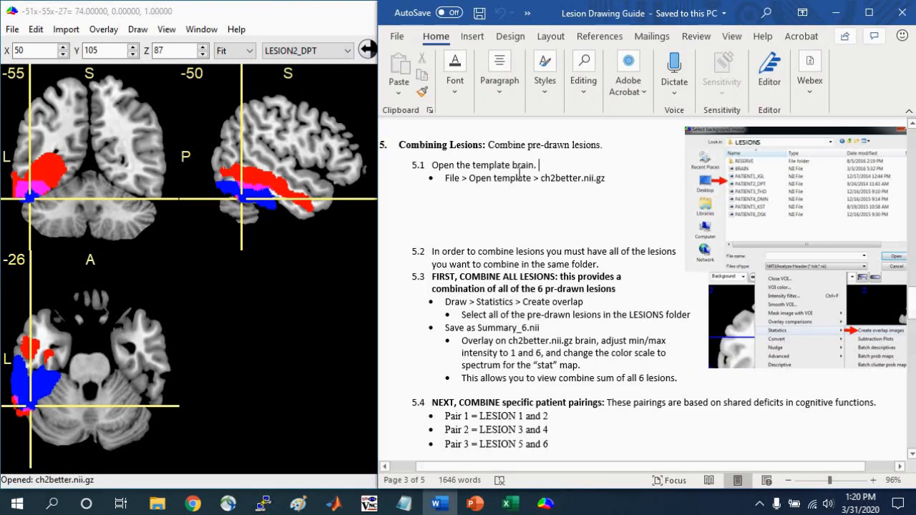
pyautogui.scroll(-2, 509, 231)
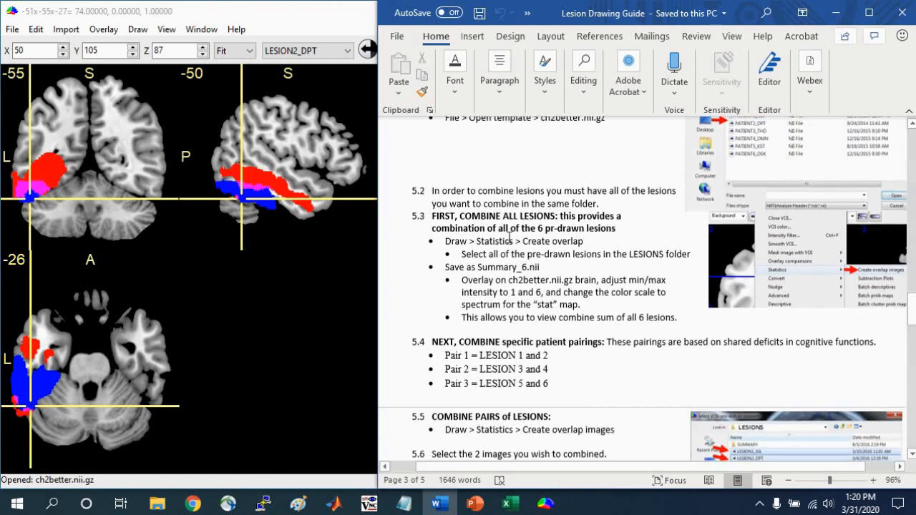
pyautogui.moveTo(462, 213); pyautogui.dragTo(558, 213)
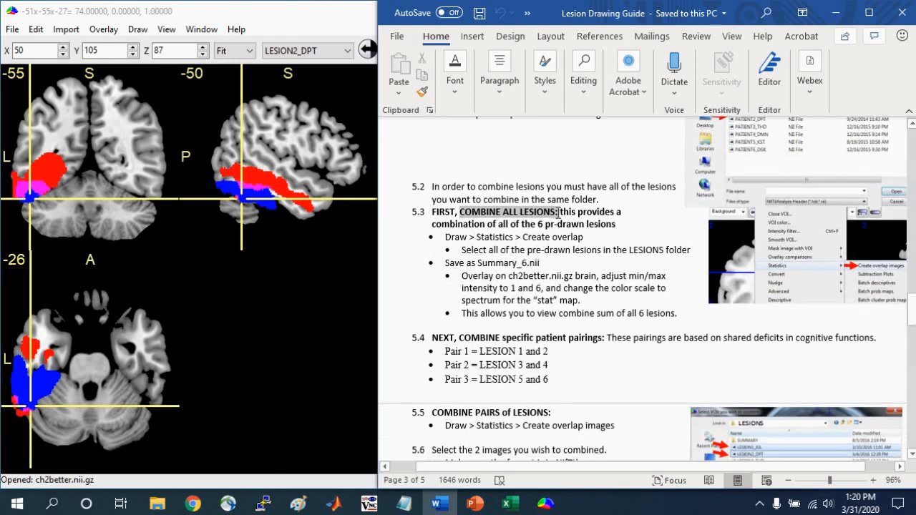
# Step: Return to MRIcron and close all the lesion overlays on the template brain
pyautogui.click(213, 13)
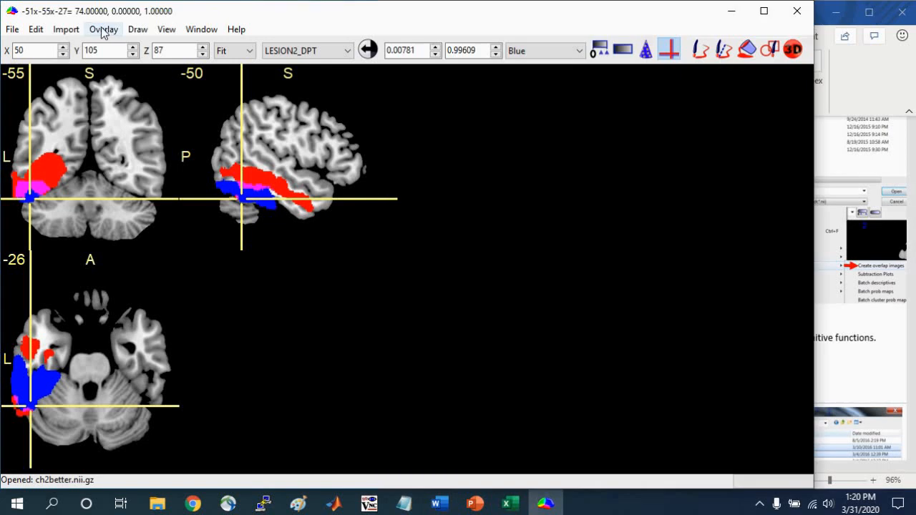
pyautogui.click(102, 29)
pyautogui.click(106, 62)
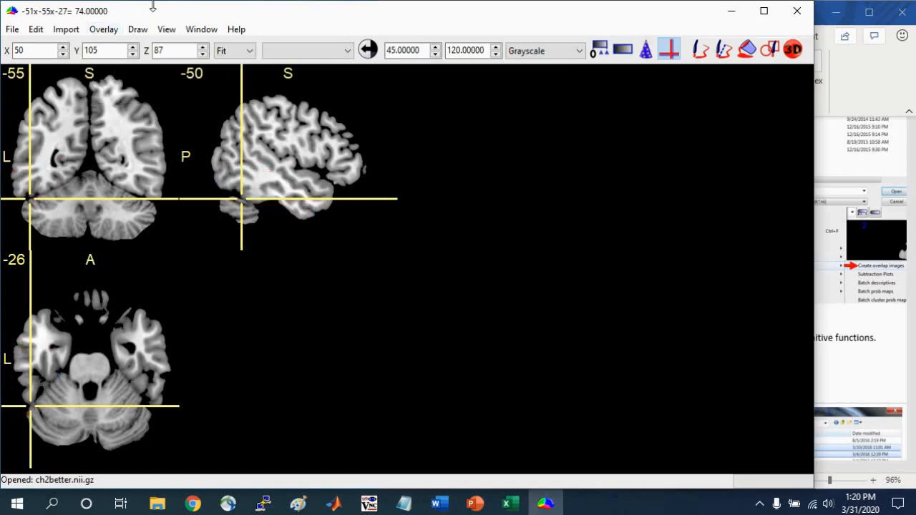
pyautogui.click(137, 29)
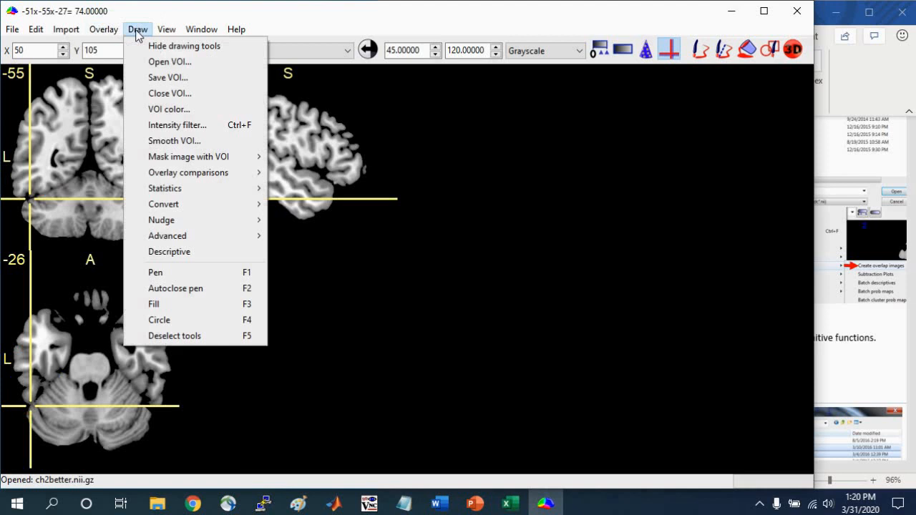
pyautogui.moveTo(179, 204)
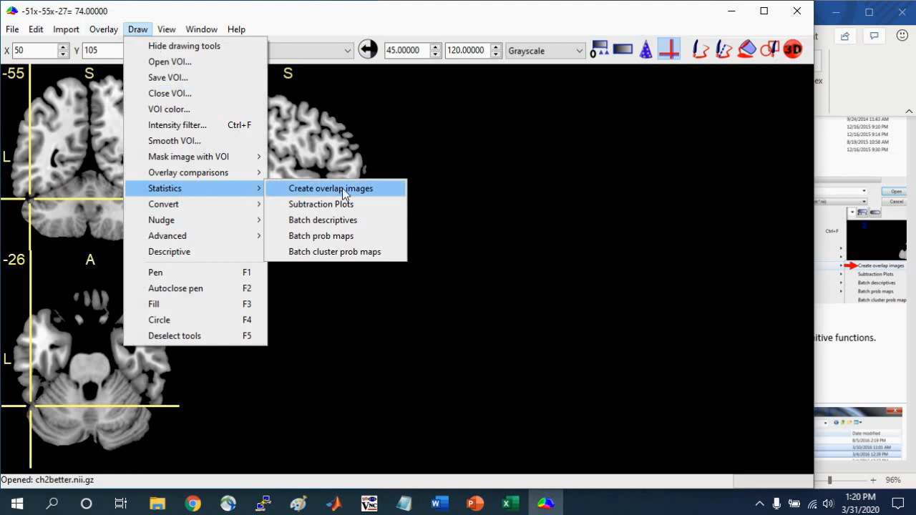
pyautogui.click(394, 8)
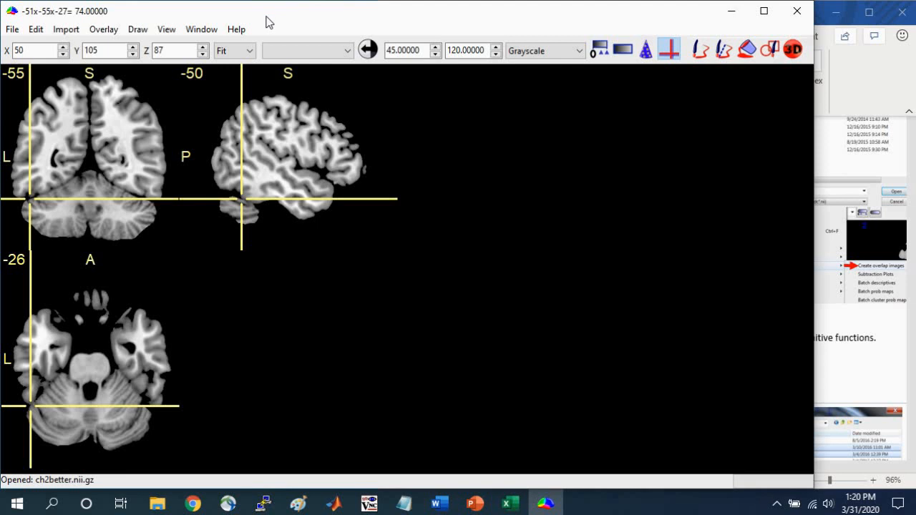
# Step: Create an overlap image from the six neuroimaging files LESION1_JGL through LESION6_DSK in the LESIONS folder
pyautogui.click(138, 31)
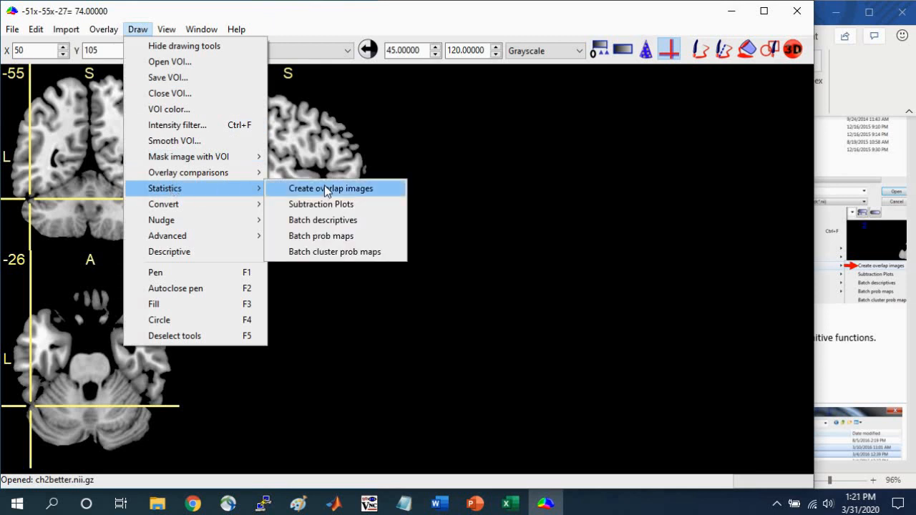
pyautogui.click(326, 188)
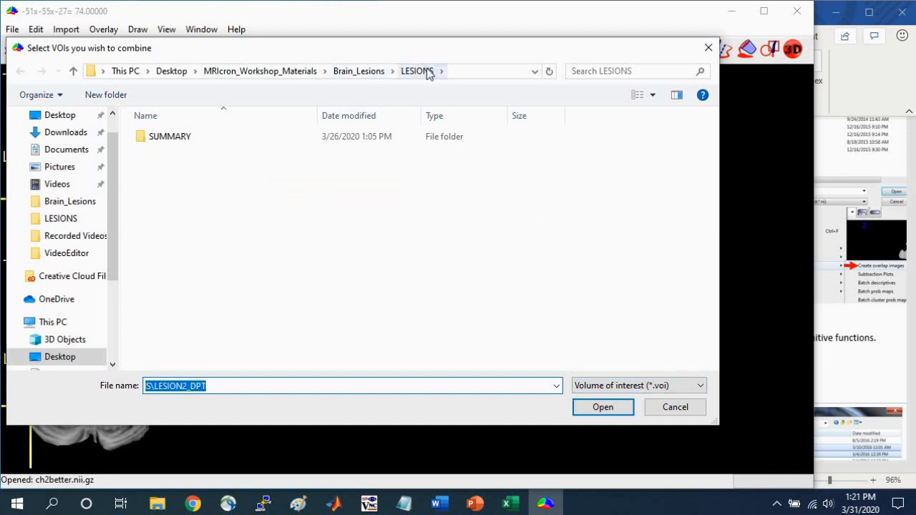
pyautogui.click(669, 385)
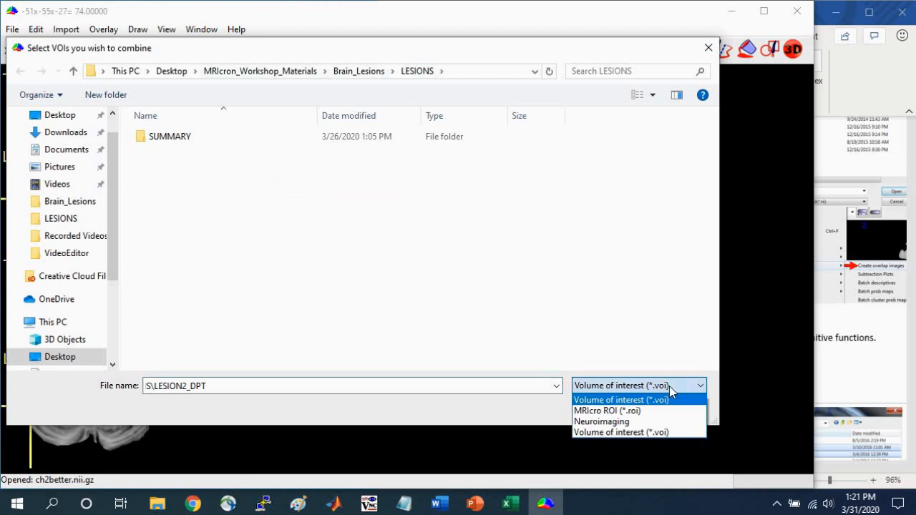
pyautogui.click(596, 426)
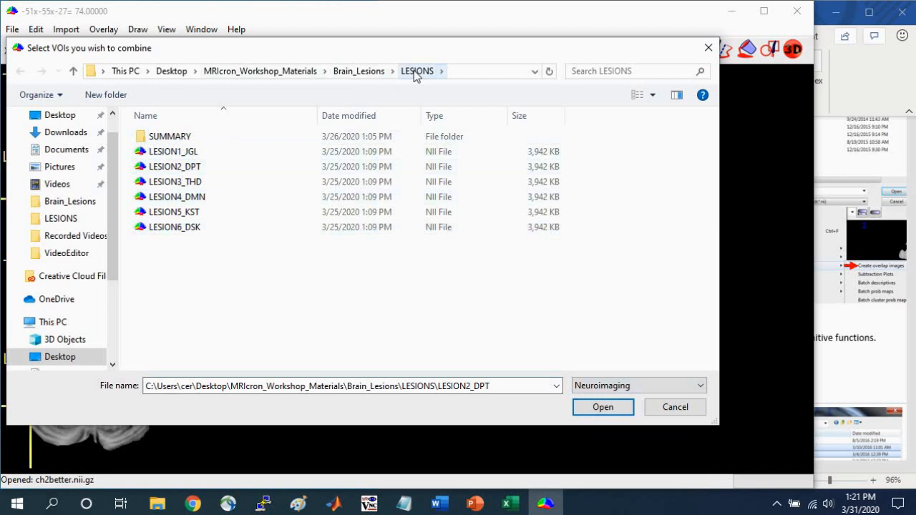
pyautogui.click(192, 156)
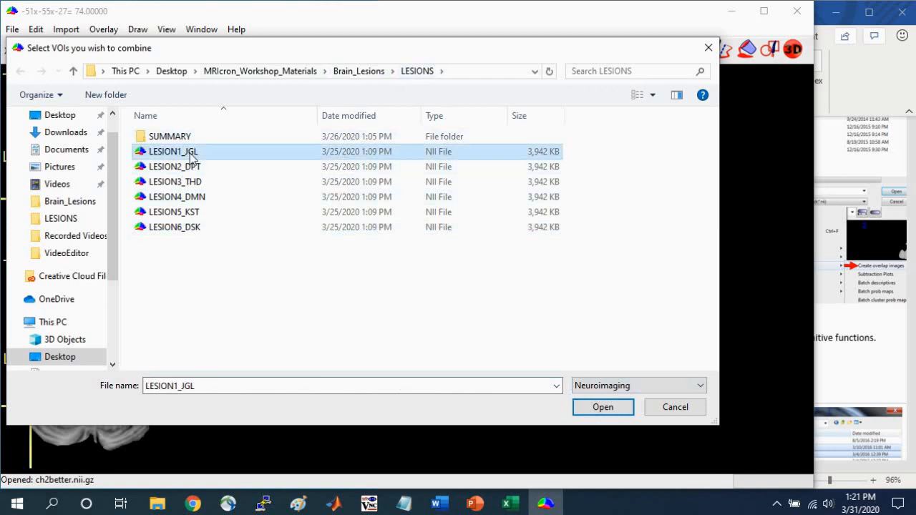
pyautogui.keyDown('shift'); pyautogui.click(186, 226); pyautogui.keyUp('shift')
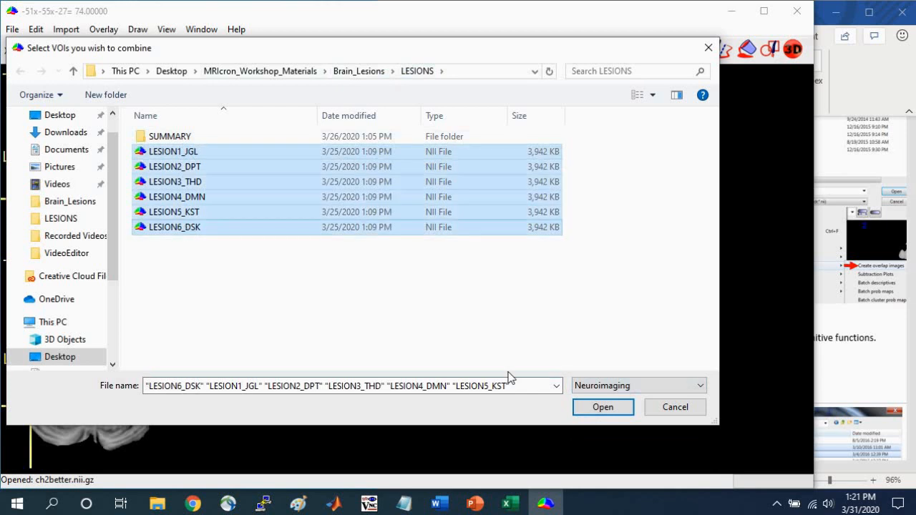
pyautogui.click(605, 411)
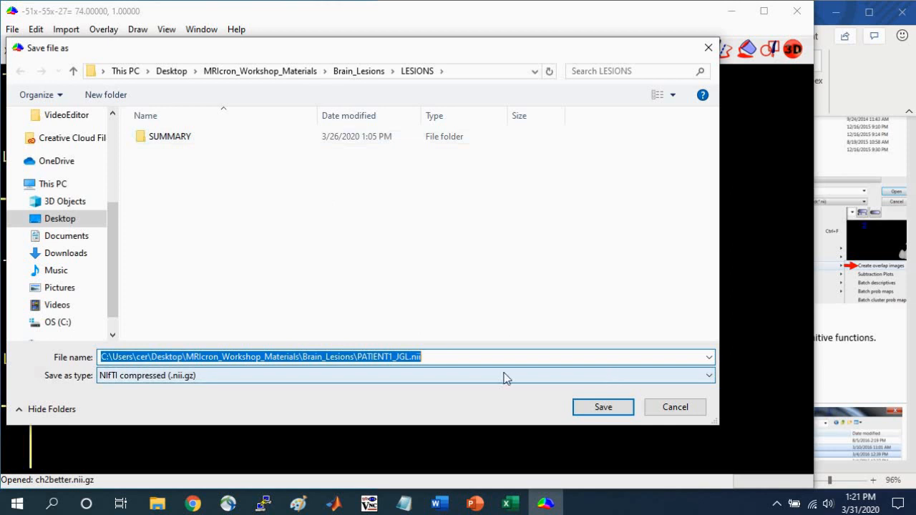
# Step: Save the overlap image in uncompressed NIfTI (.nii) format as LESION_SUMMARY6 in the LESIONS folder
pyautogui.click(230, 375)
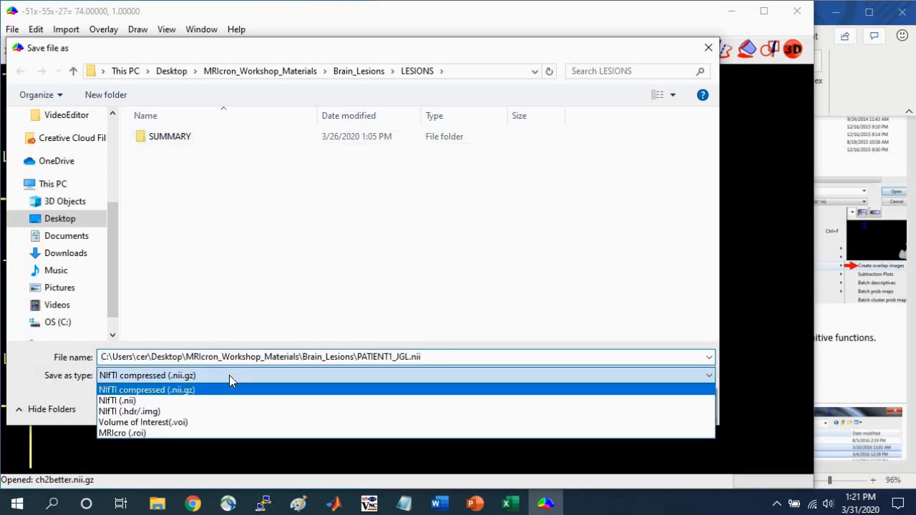
pyautogui.click(190, 400)
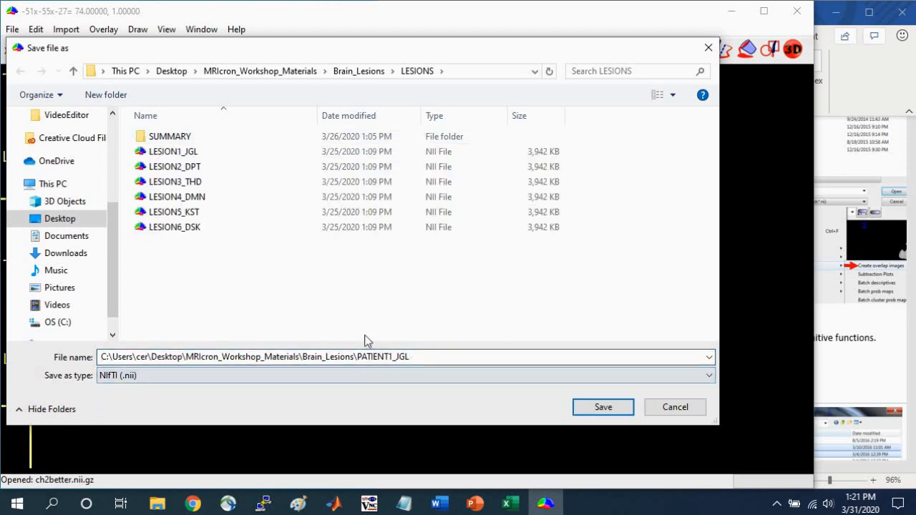
pyautogui.doubleClick(442, 357)
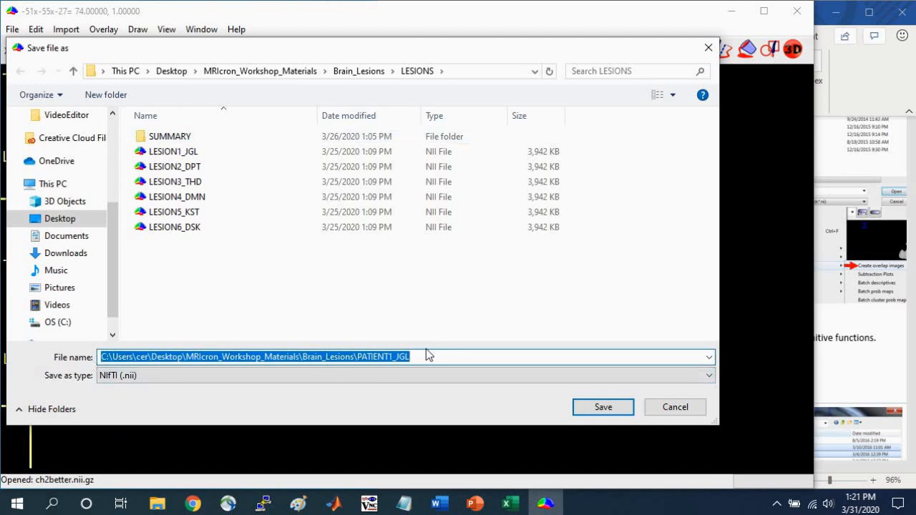
pyautogui.write('LESION_SUMMARY6')
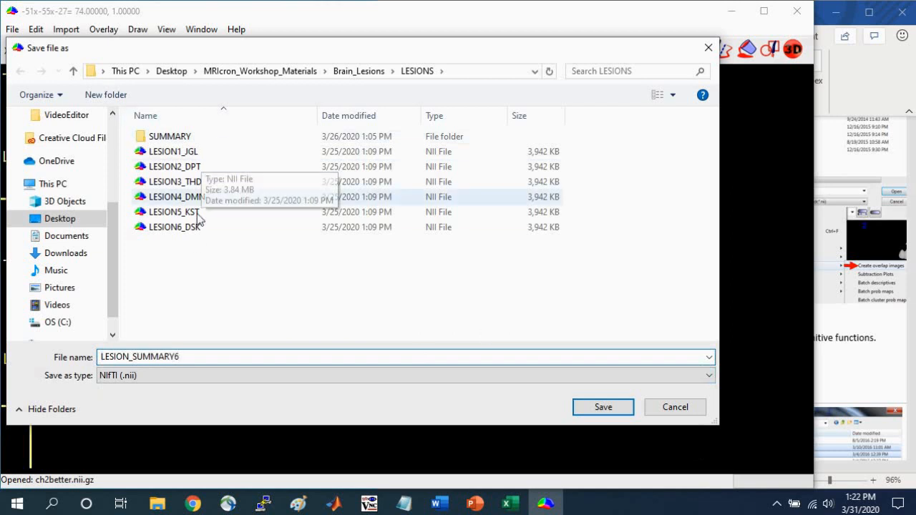
pyautogui.click(610, 407)
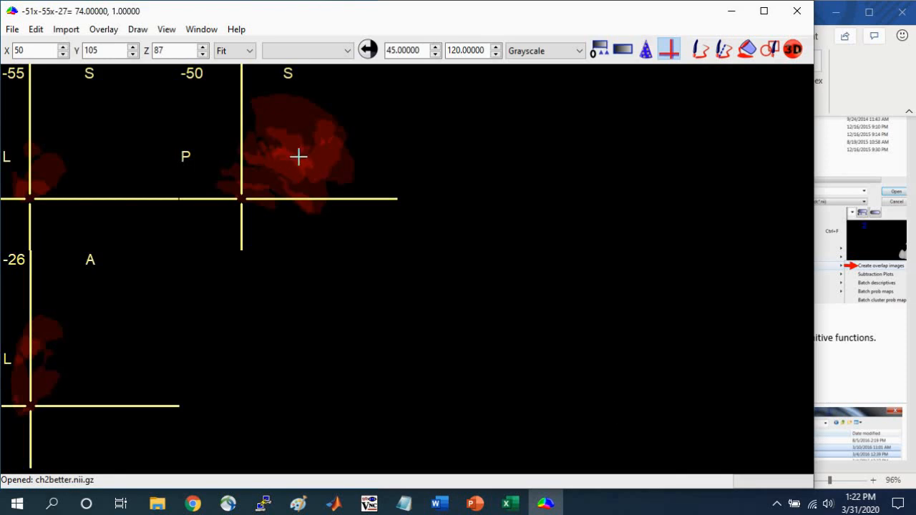
# Step: Close the current overlays and load LESION_SUMMARY6 as an overlay on the template brain
pyautogui.click(104, 32)
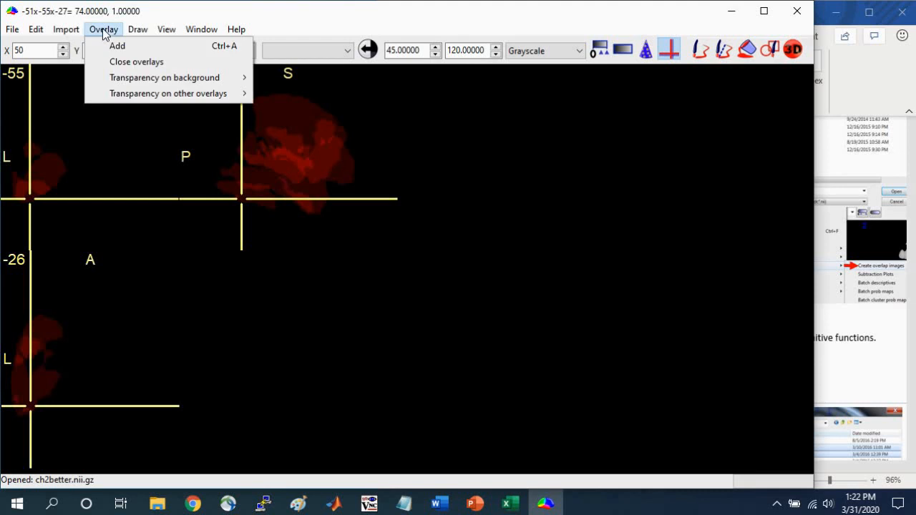
pyautogui.click(108, 64)
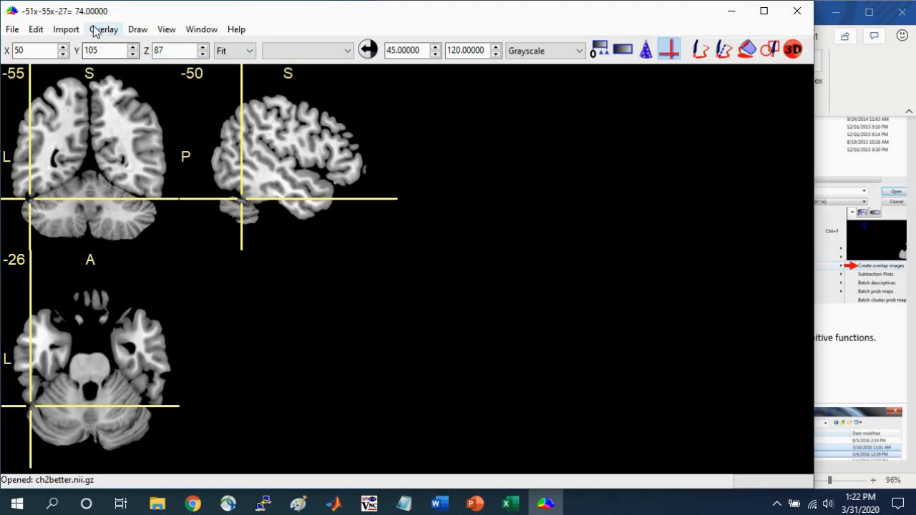
pyautogui.click(101, 30)
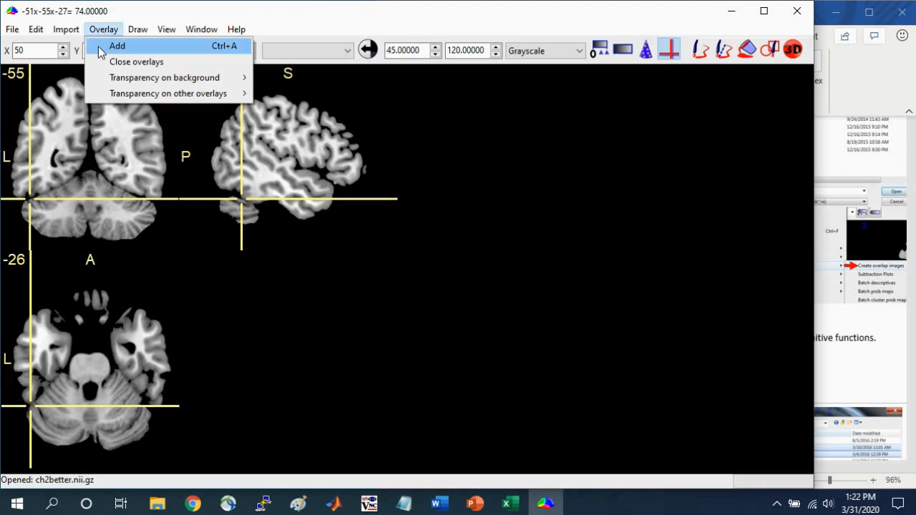
pyautogui.click(99, 46)
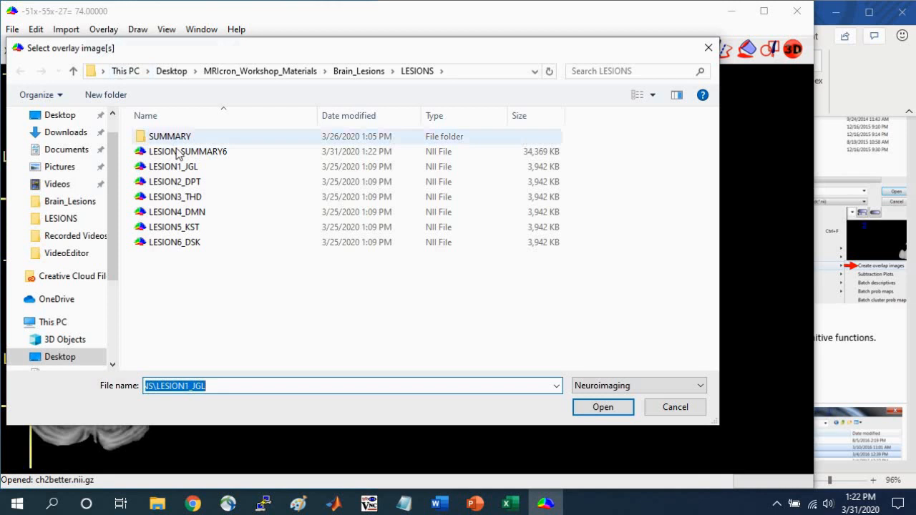
pyautogui.click(200, 155)
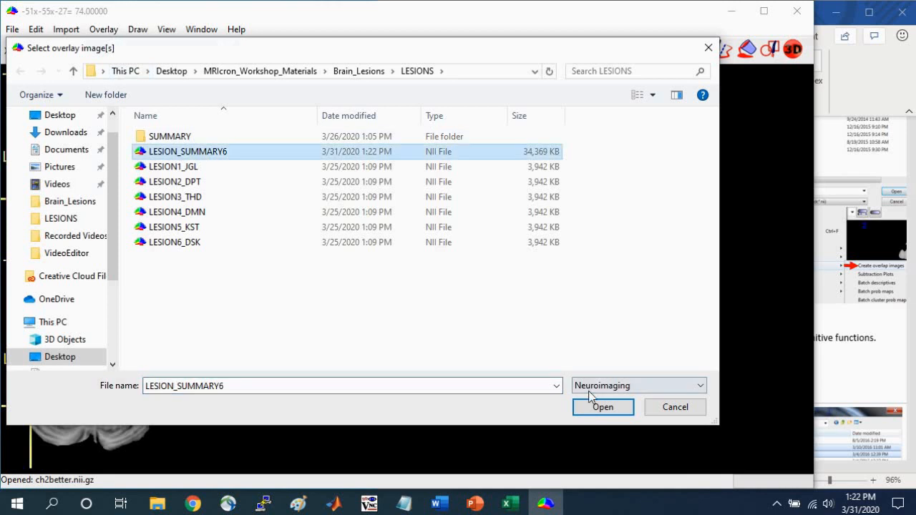
pyautogui.click(622, 408)
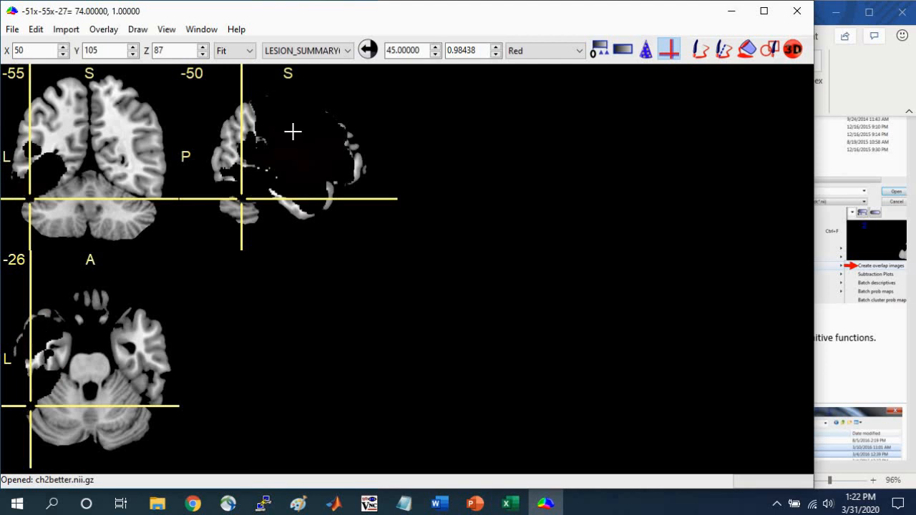
# Step: Set the LESION_SUMMARY6 overlay's intensity range to 1 through 6 and its color scale to spectrum
pyautogui.click(368, 49)
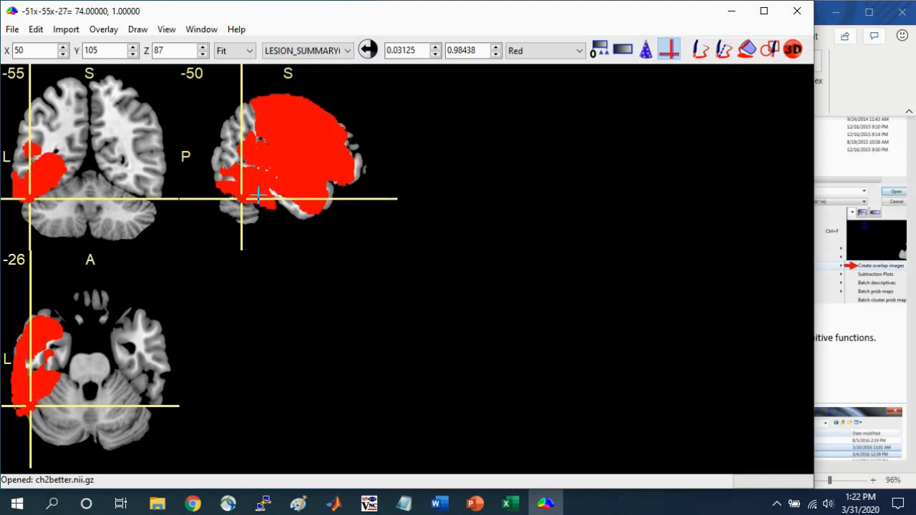
pyautogui.moveTo(421, 50); pyautogui.dragTo(381, 53)
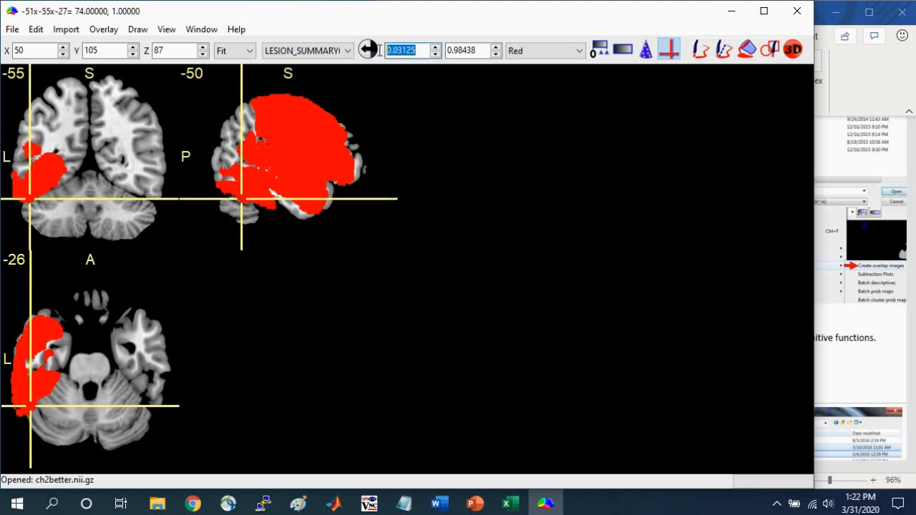
pyautogui.write('1')
pyautogui.press('Tab')
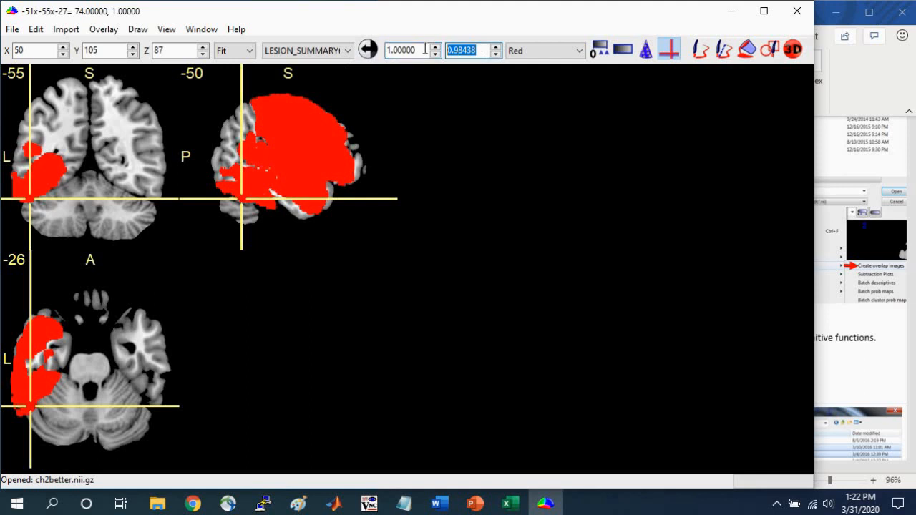
pyautogui.write('6')
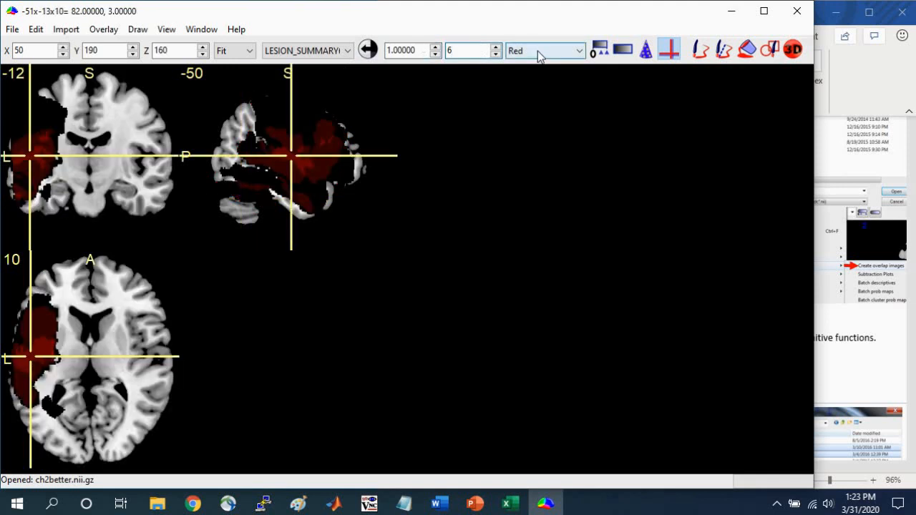
pyautogui.click(537, 51)
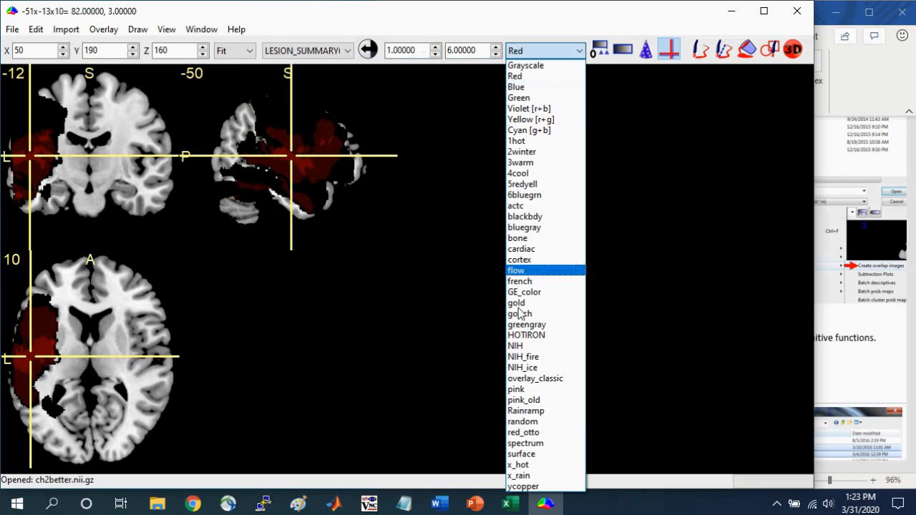
pyautogui.click(537, 444)
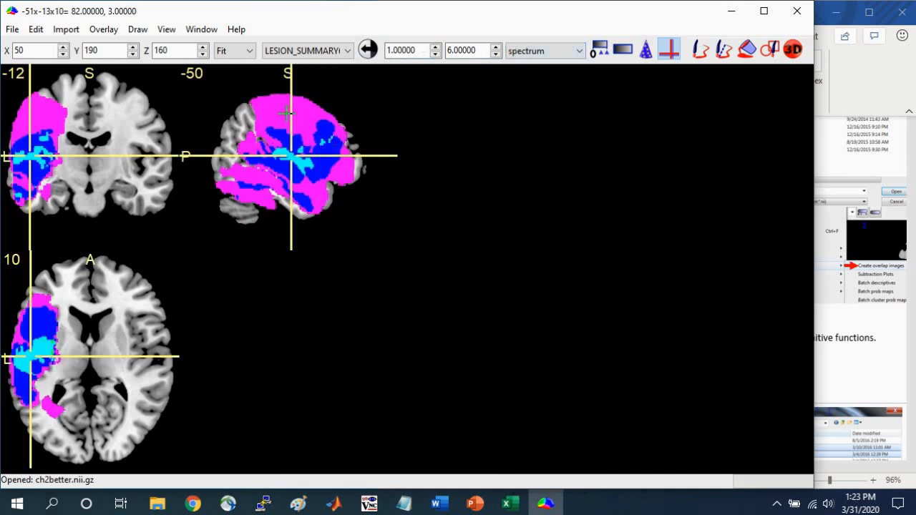
# Step: Move the crosshair through the differently colored overlap regions in the left hemisphere to read how many lesions overlap there
pyautogui.click(288, 156)
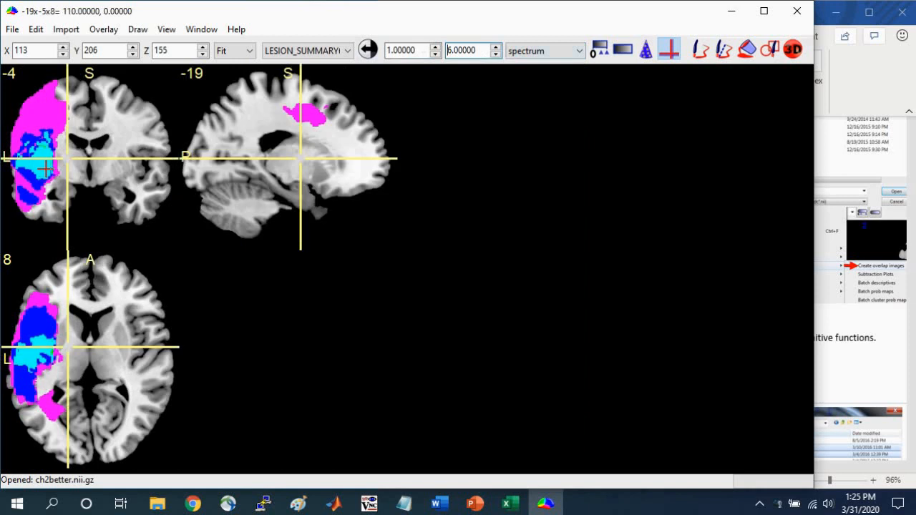
pyautogui.click(73, 80)
pyautogui.moveTo(72, 80); pyautogui.dragTo(50, 144)
pyautogui.click(43, 158)
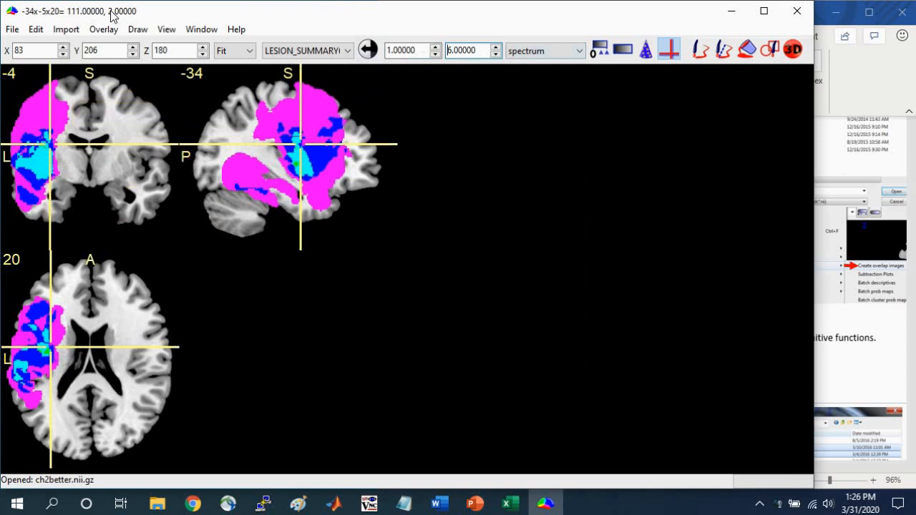
pyautogui.moveTo(62, 125); pyautogui.dragTo(29, 136)
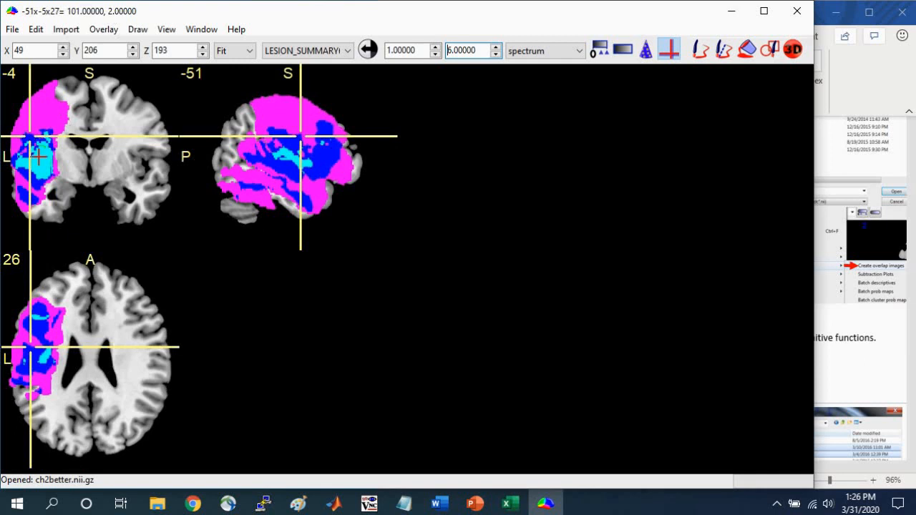
pyautogui.click(44, 135)
pyautogui.moveTo(44, 135); pyautogui.dragTo(44, 145)
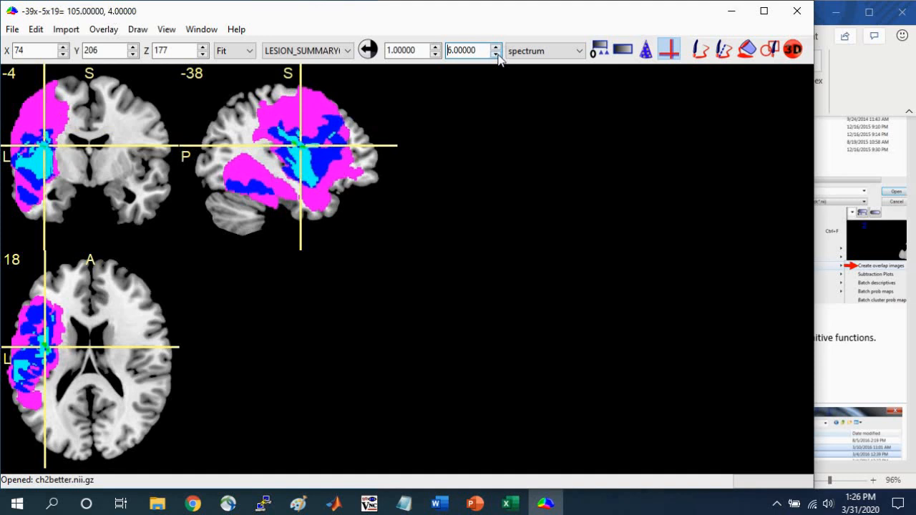
# Step: Lower the overlay's maximum intensity to 4 and place the crosshair on the small red area of highest overlap
pyautogui.click(496, 54)
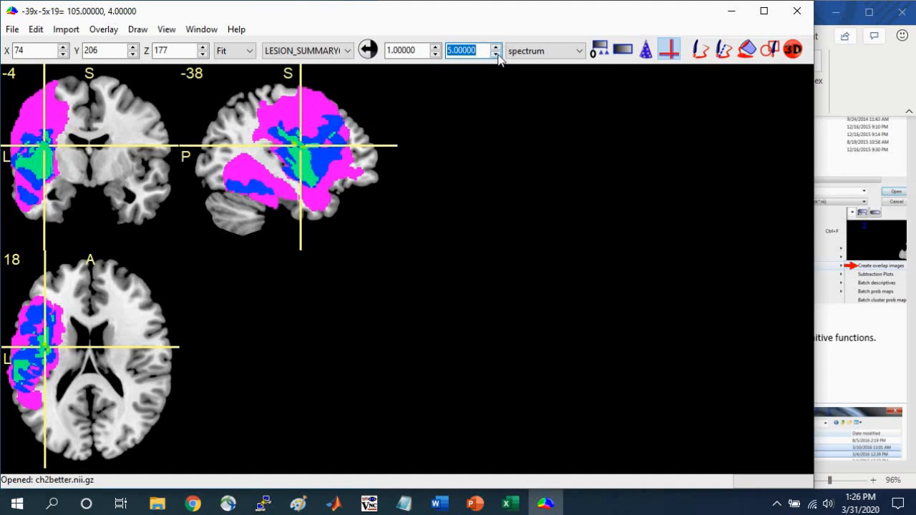
pyautogui.click(496, 55)
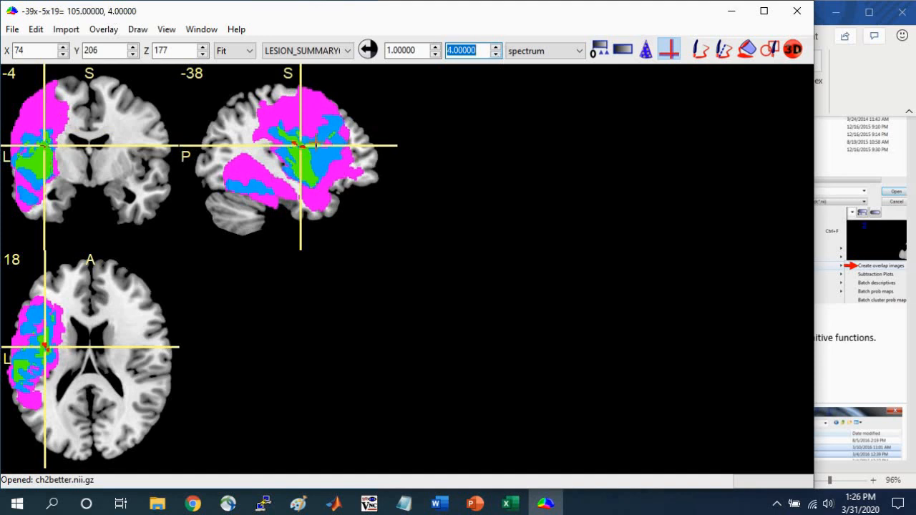
pyautogui.click(43, 344)
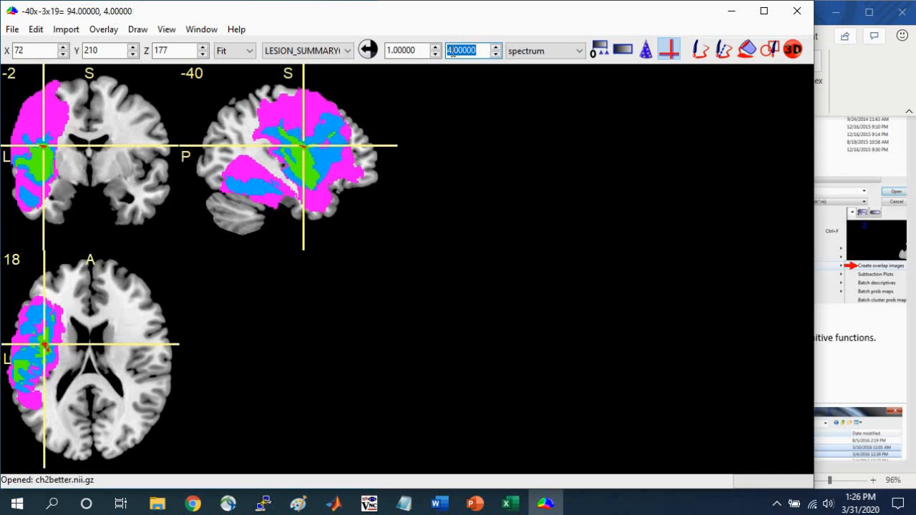
pyautogui.click(43, 144)
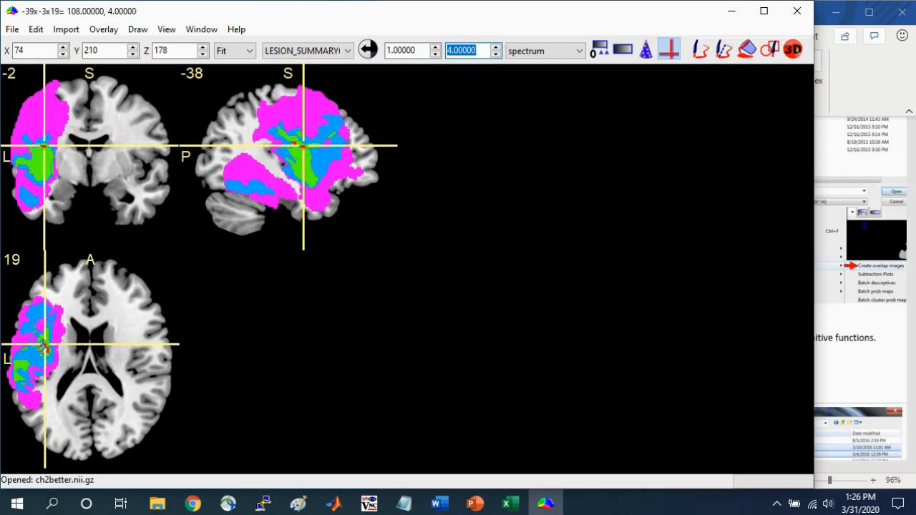
pyautogui.click(42, 347)
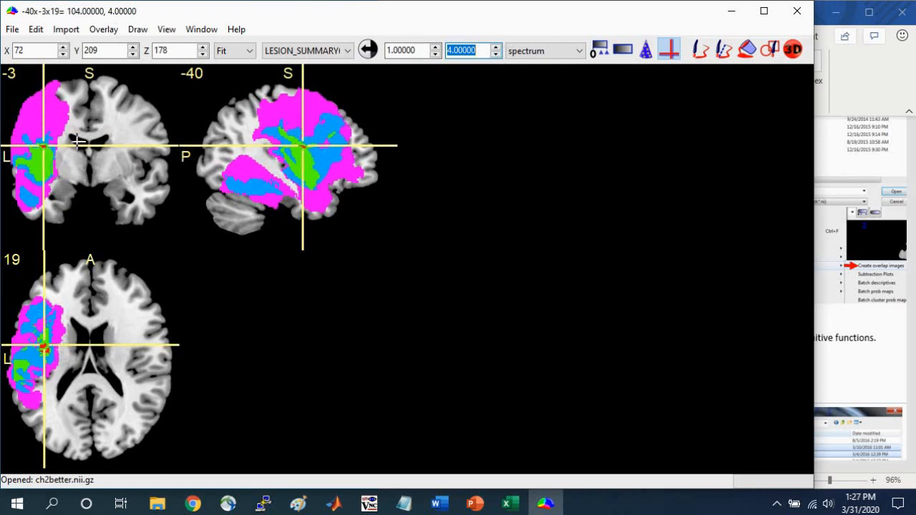
# Step: Raise the overlay's minimum intensity to 4 and position the crosshair at the remaining overlap cluster in the coronal view
pyautogui.click(435, 47)
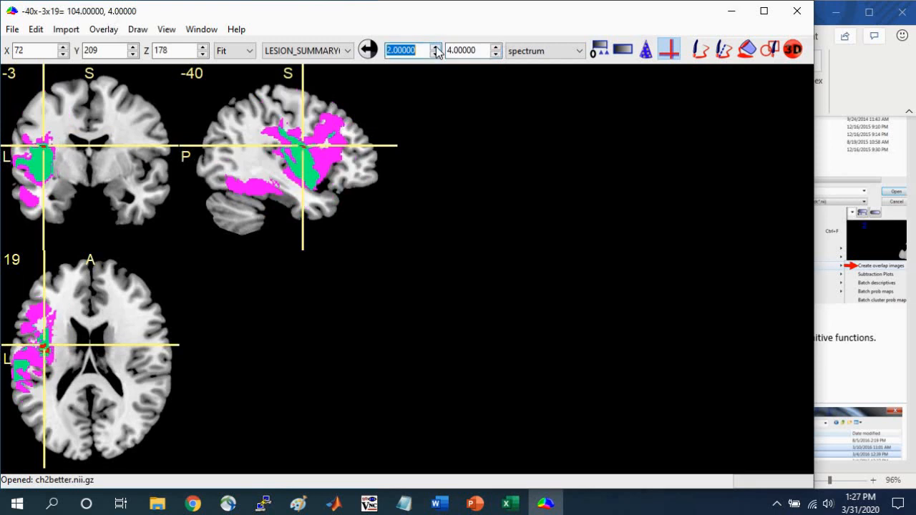
pyautogui.click(435, 47)
pyautogui.click(435, 48)
pyautogui.moveTo(42, 146)
pyautogui.mouseDown()
pyautogui.moveTo(39, 194)
pyautogui.moveTo(45, 119)
pyautogui.moveTo(41, 177)
pyautogui.moveTo(42, 146)
pyautogui.mouseUp()
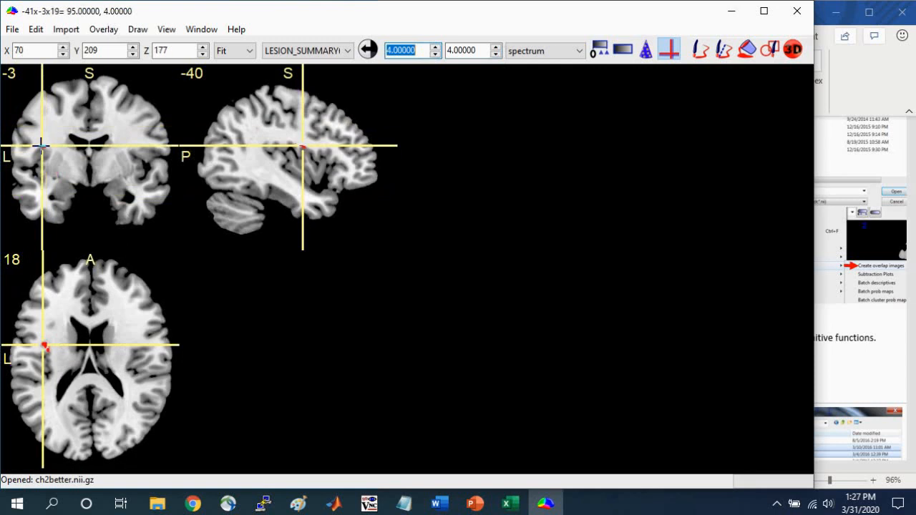
# Step: Raise the overlay's minimum and maximum intensity to 5 and sweep the crosshair through the left hemisphere to check for five-lesion overlap
pyautogui.click(434, 46)
pyautogui.click(495, 46)
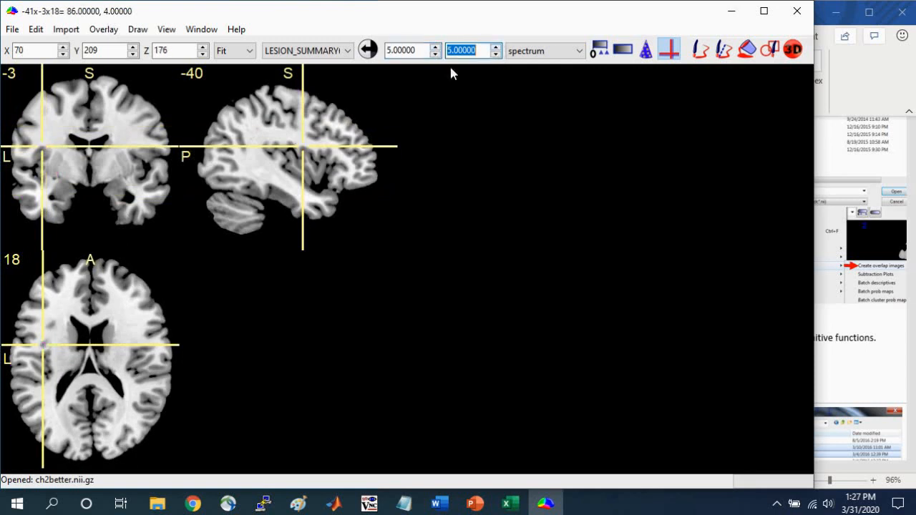
pyautogui.moveTo(72, 83); pyautogui.dragTo(76, 160)
pyautogui.moveTo(76, 165); pyautogui.dragTo(76, 98)
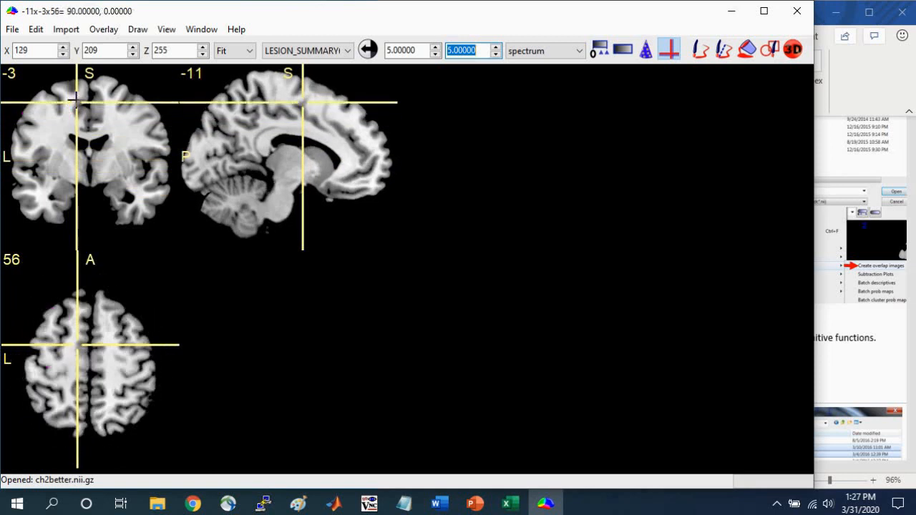
pyautogui.moveTo(43, 152)
pyautogui.mouseDown()
pyautogui.moveTo(42, 127)
pyautogui.moveTo(40, 154)
pyautogui.mouseUp()
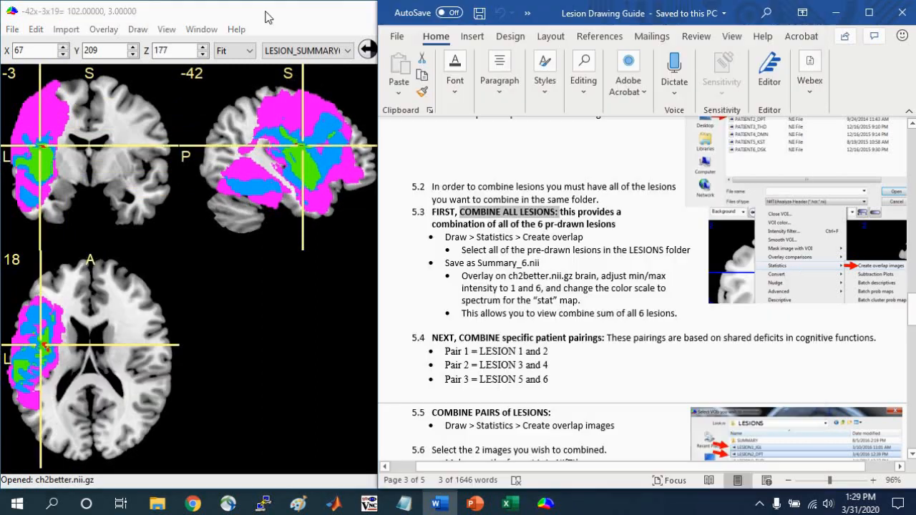
# Step: Switch to the Lesion Drawing Guide in Word and read section 5.4 on the specific patient pairings
pyautogui.click(266, 14)
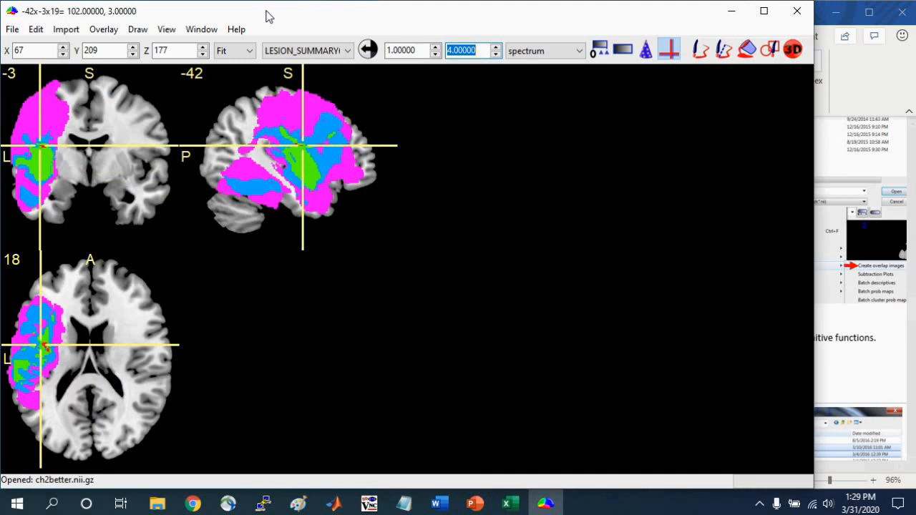
pyautogui.click(861, 363)
pyautogui.scroll(-2, 479, 259)
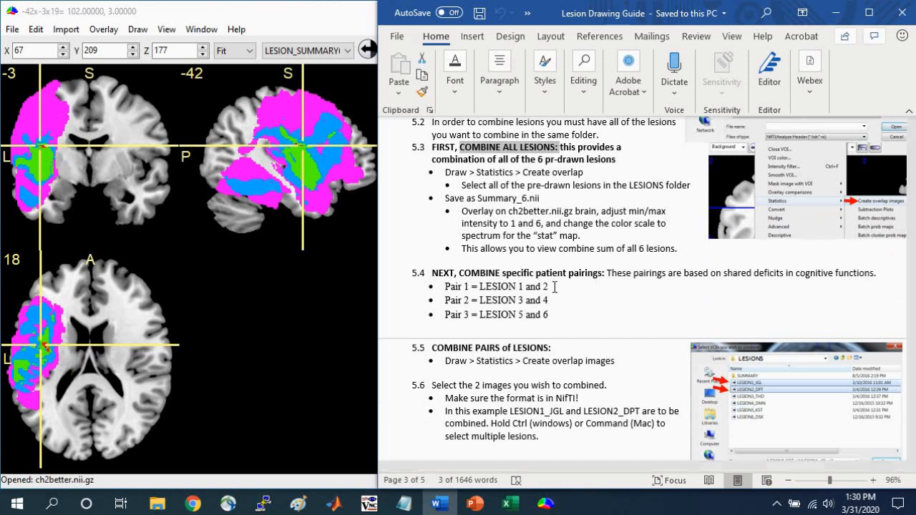
# Step: Switch to the Brain_Lesions folder window in File Explorer and resize it to fit beside the Word guide
pyautogui.moveTo(156, 505)
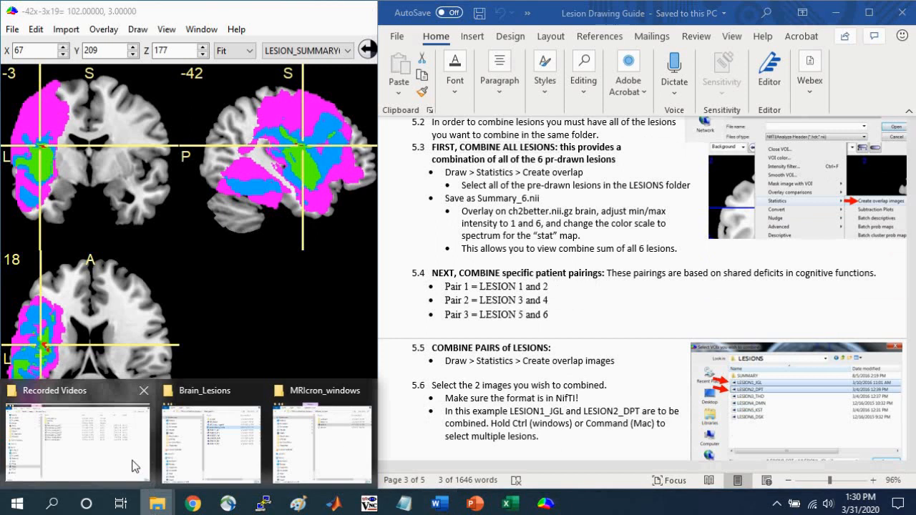
pyautogui.click(206, 458)
pyautogui.moveTo(502, 36); pyautogui.dragTo(187, 22)
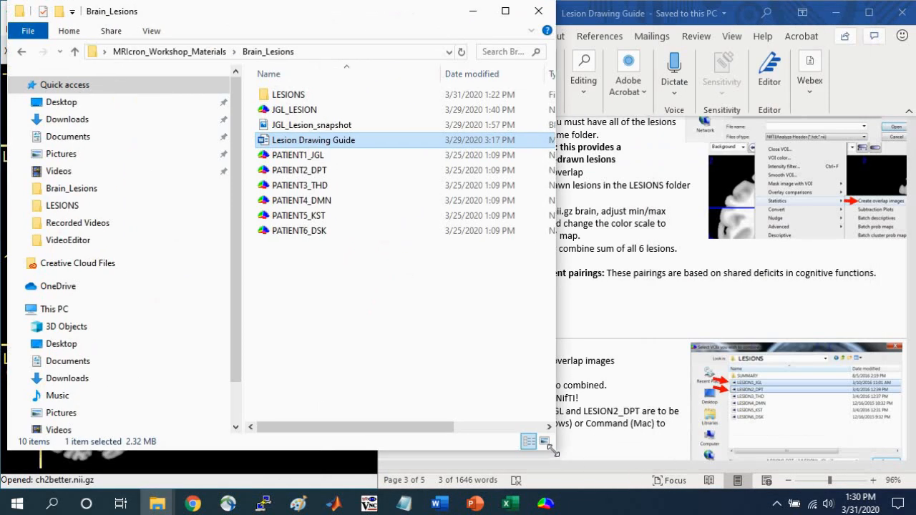
pyautogui.moveTo(553, 451); pyautogui.dragTo(405, 484)
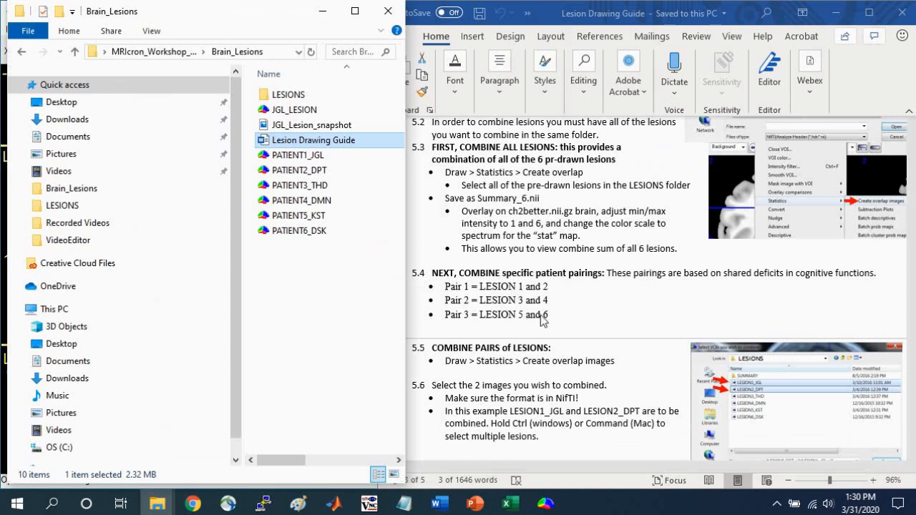
# Step: Return to the Word guide and read sections 5.3 to 5.6 on combining all lesions and pairs of lesions
pyautogui.click(472, 318)
pyautogui.scroll(-3, 544, 230)
pyautogui.scroll(2, 548, 231)
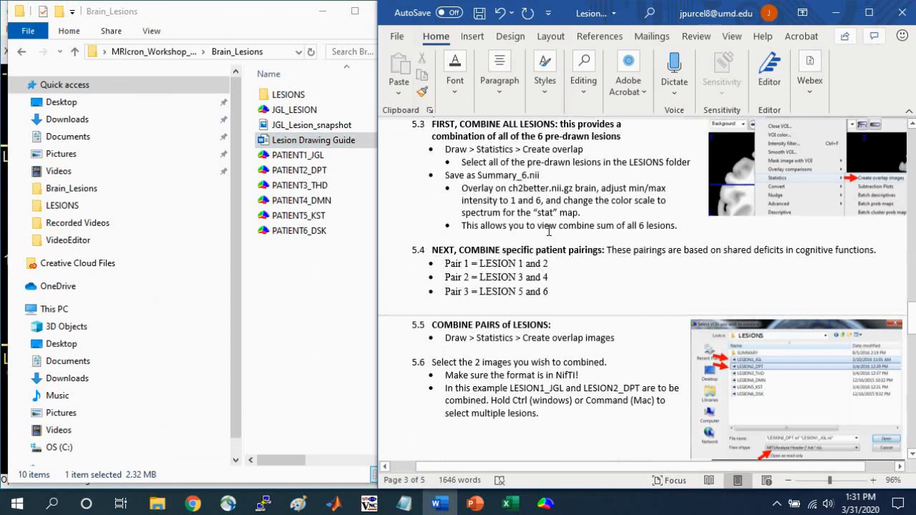
pyautogui.scroll(1, 549, 231)
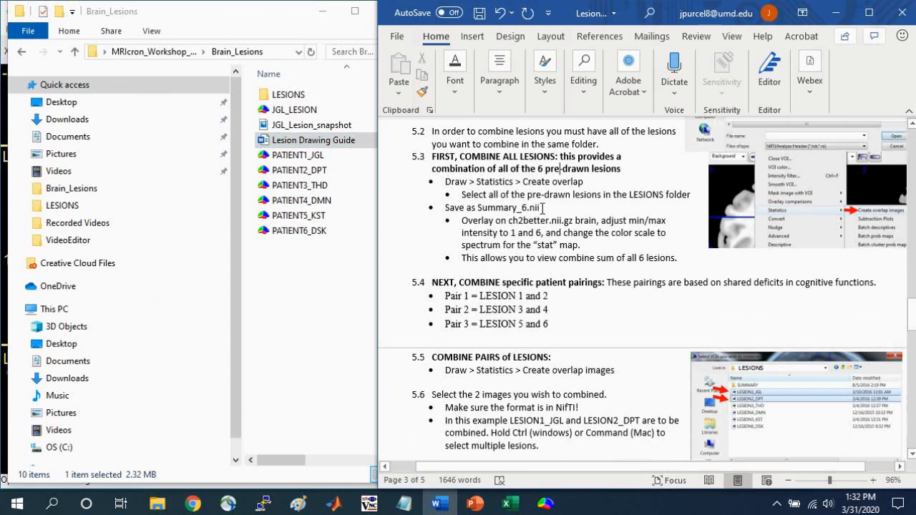
pyautogui.scroll(-5, 544, 208)
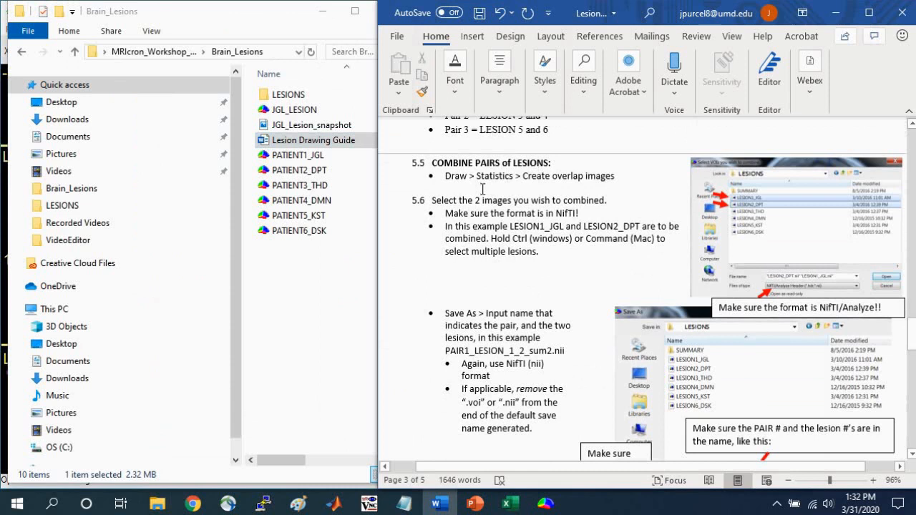
# Step: Minimize the Brain_Lesions folder window, switch to MRIcron and close the displayed overlay
pyautogui.click(323, 11)
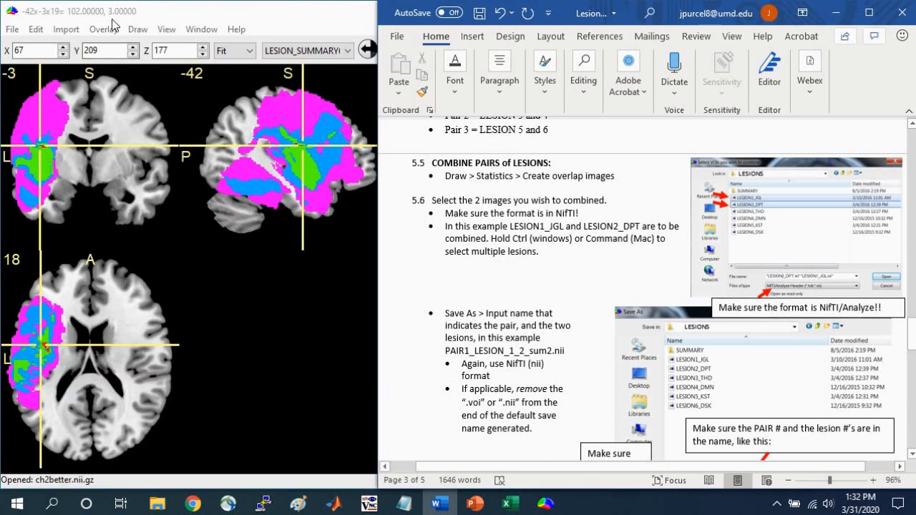
pyautogui.click(190, 16)
pyautogui.click(106, 32)
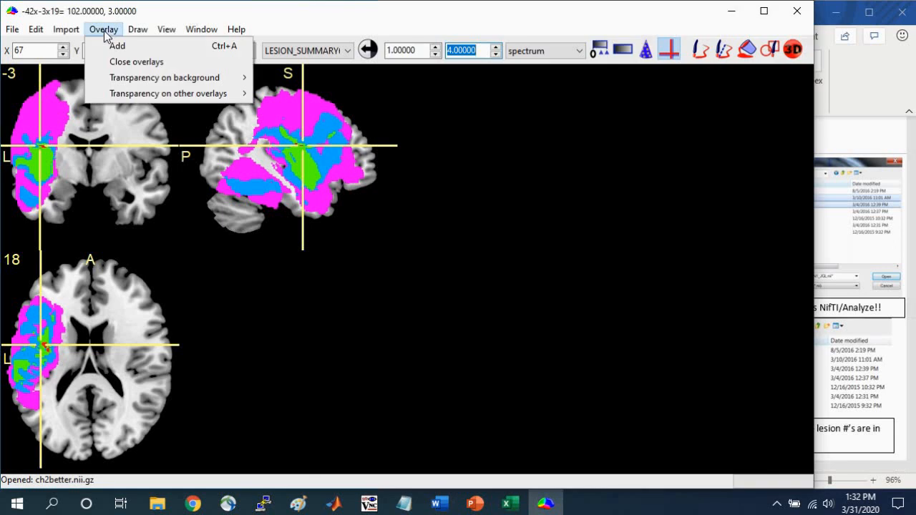
pyautogui.click(111, 61)
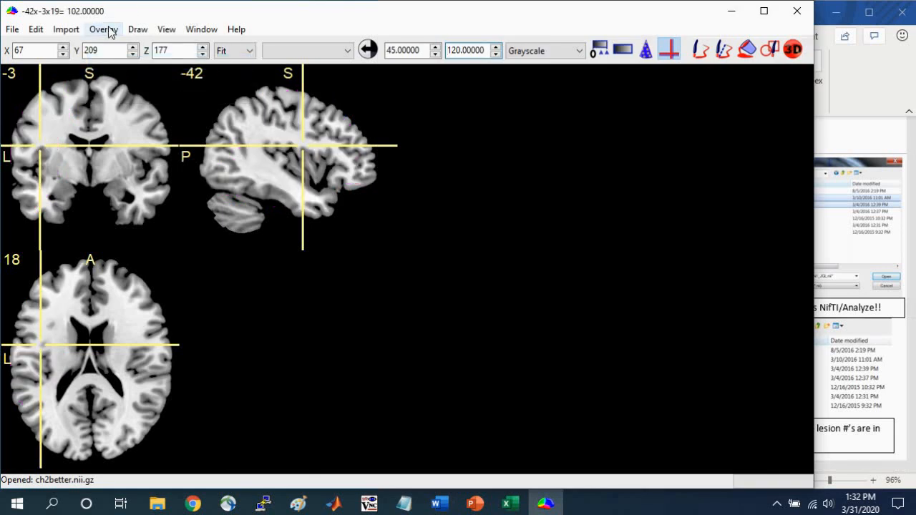
# Step: Create an overlap image from the Neuroimaging files LESION1_JGL and LESION2_DPT in the LESIONS folder
pyautogui.click(138, 29)
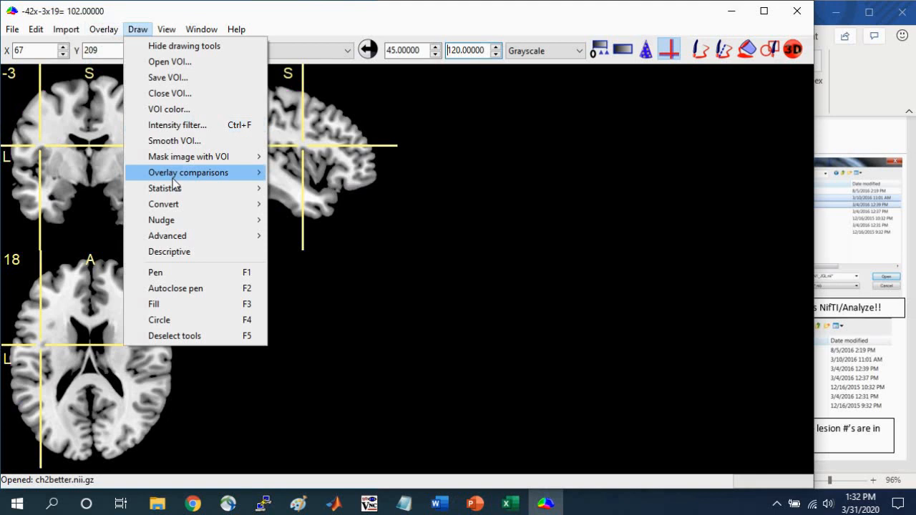
pyautogui.moveTo(176, 188)
pyautogui.click(326, 188)
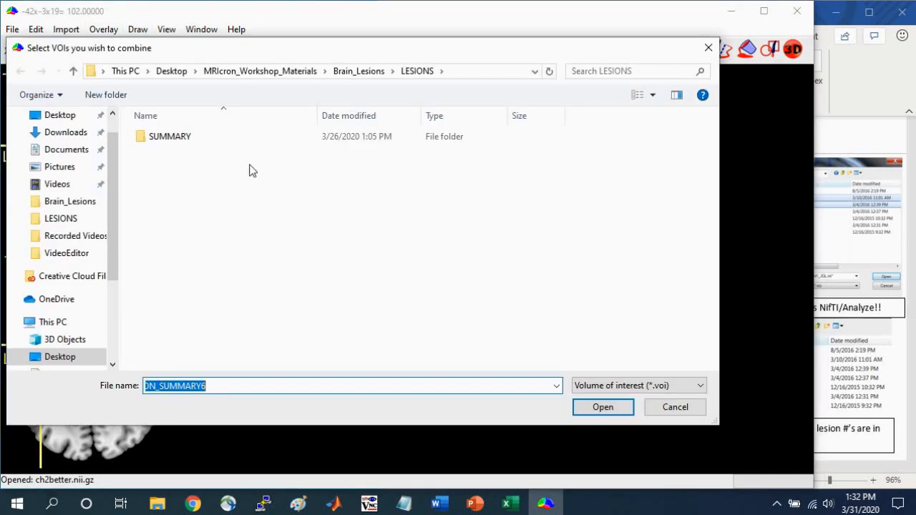
pyautogui.click(645, 386)
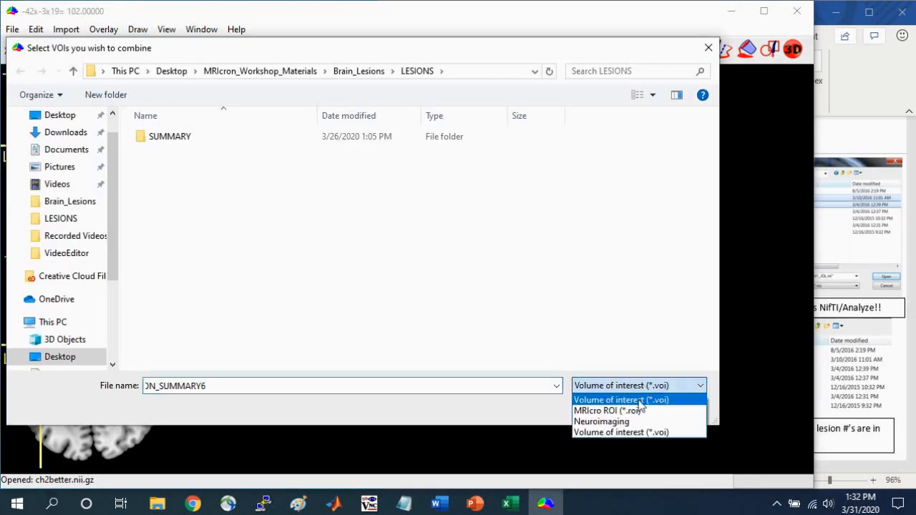
pyautogui.click(617, 422)
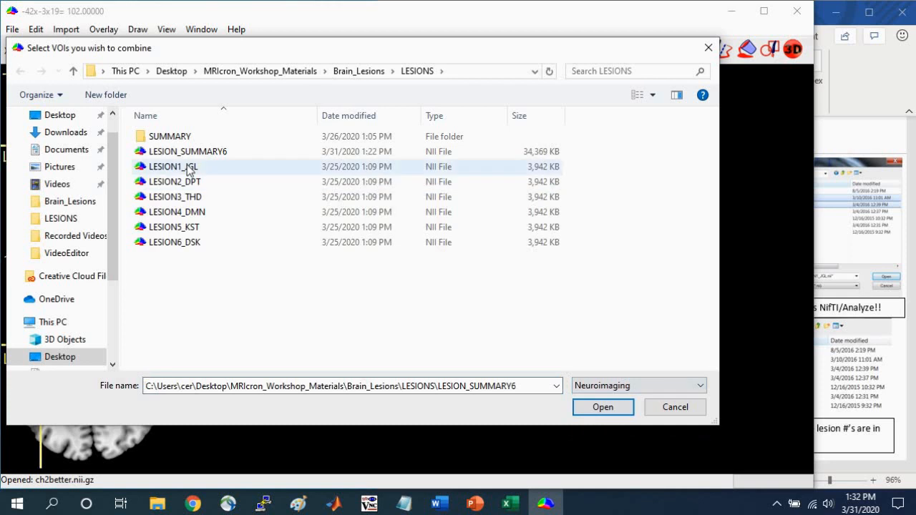
pyautogui.click(183, 169)
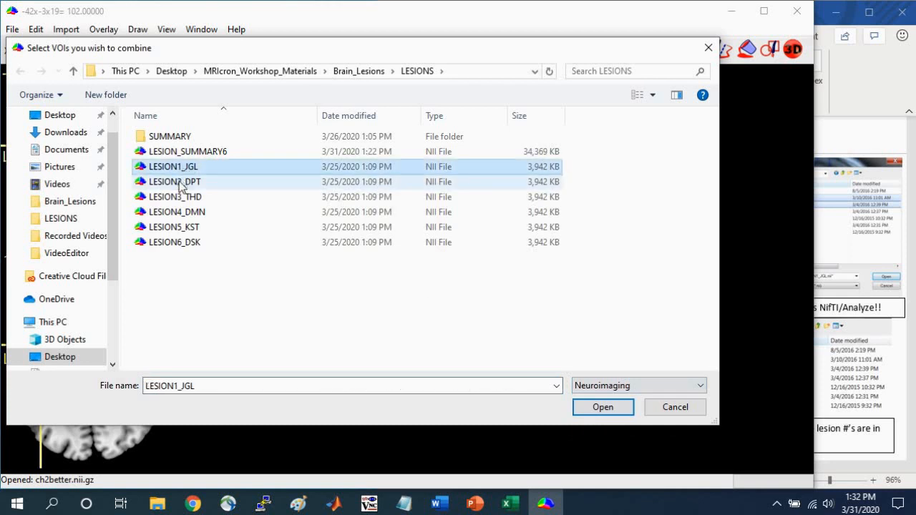
pyautogui.keyDown('shift'); pyautogui.click(184, 184); pyautogui.keyUp('shift')
pyautogui.click(602, 407)
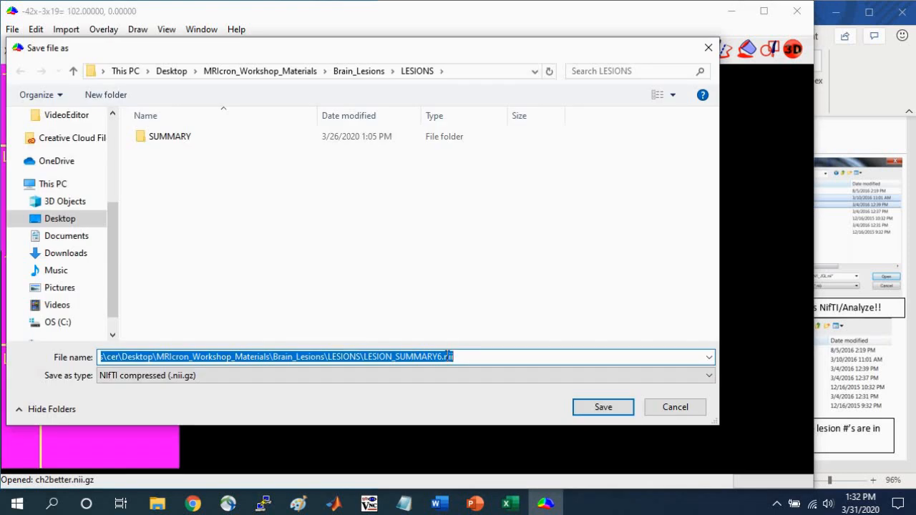
# Step: Save the overlap image as PAIR1 in NIfTI (.nii) format and place the crosshair on its red overlap area in the sagittal view
pyautogui.write('PAIR1')
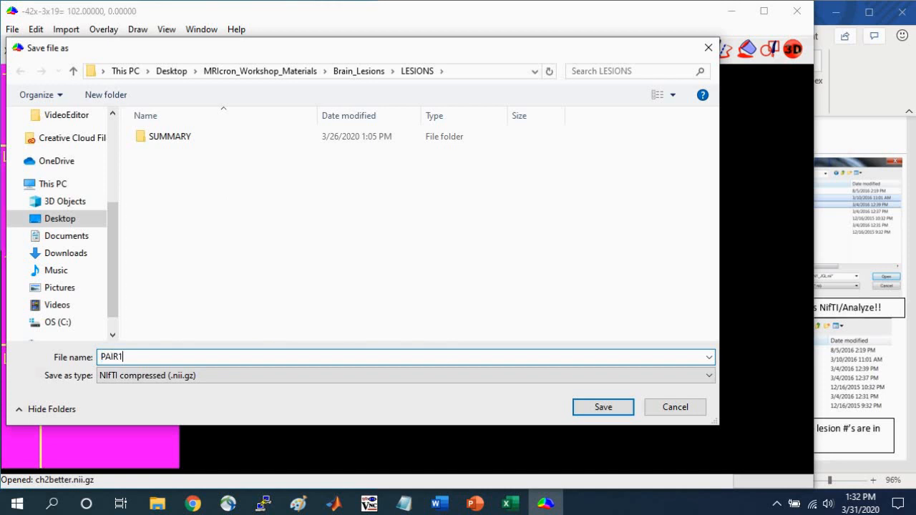
pyautogui.click(143, 374)
pyautogui.click(128, 394)
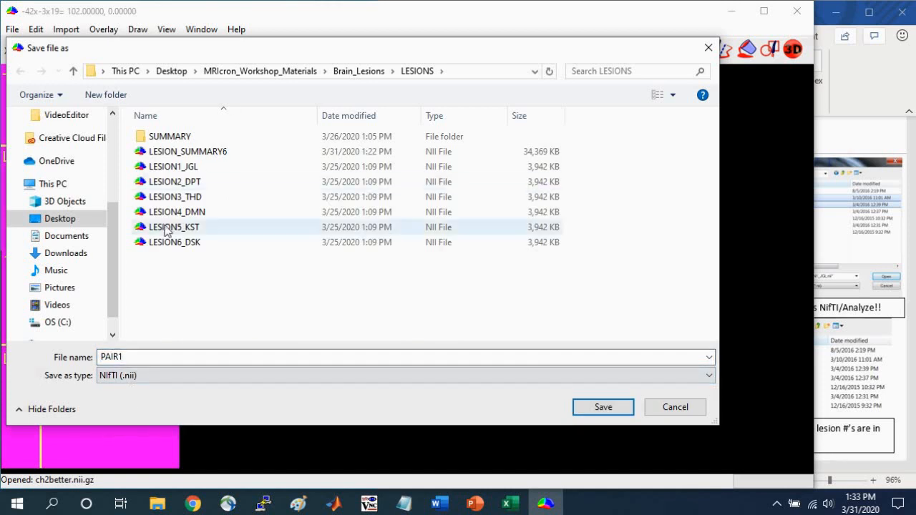
pyautogui.click(603, 407)
pyautogui.click(254, 186)
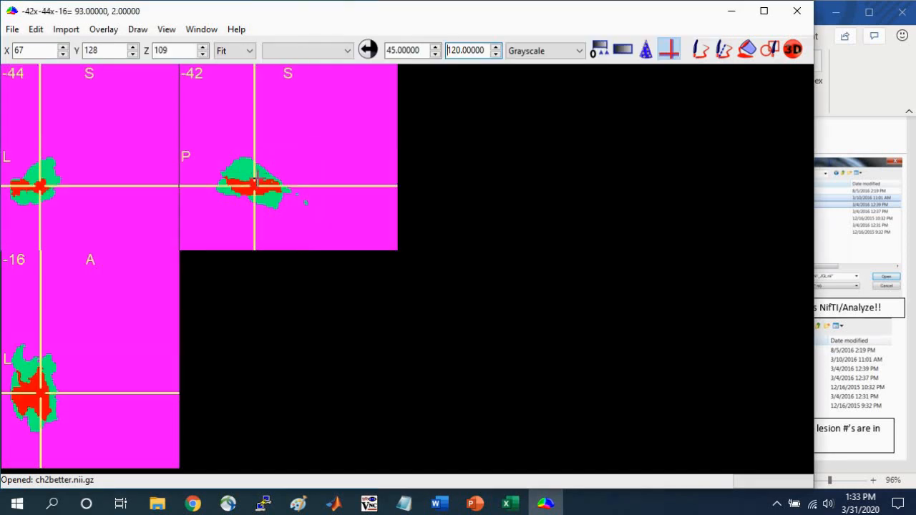
# Step: Close the displayed PAIR1 overlap so only the ch2better template is shown
pyautogui.click(98, 30)
pyautogui.click(114, 62)
pyautogui.click(105, 29)
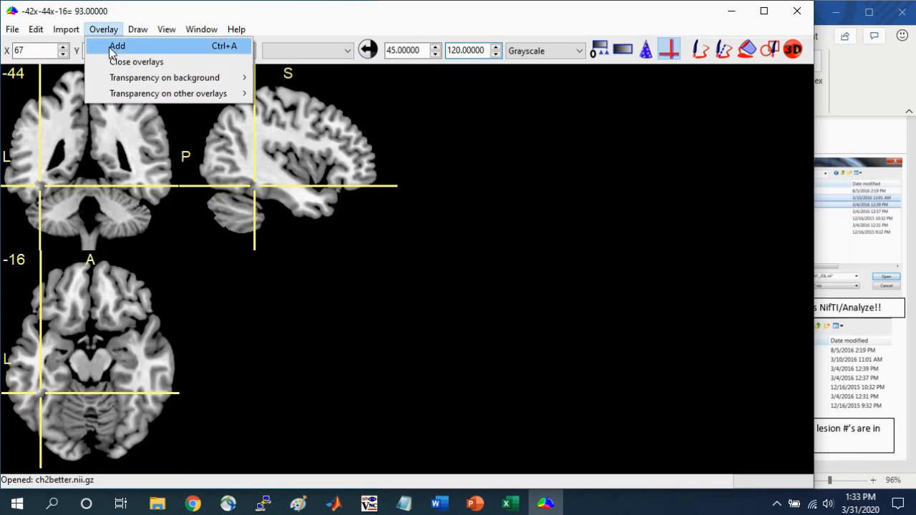
# Step: Create an overlap image from the Neuroimaging files LESION3_THD and LESION4_DMN
pyautogui.click(138, 30)
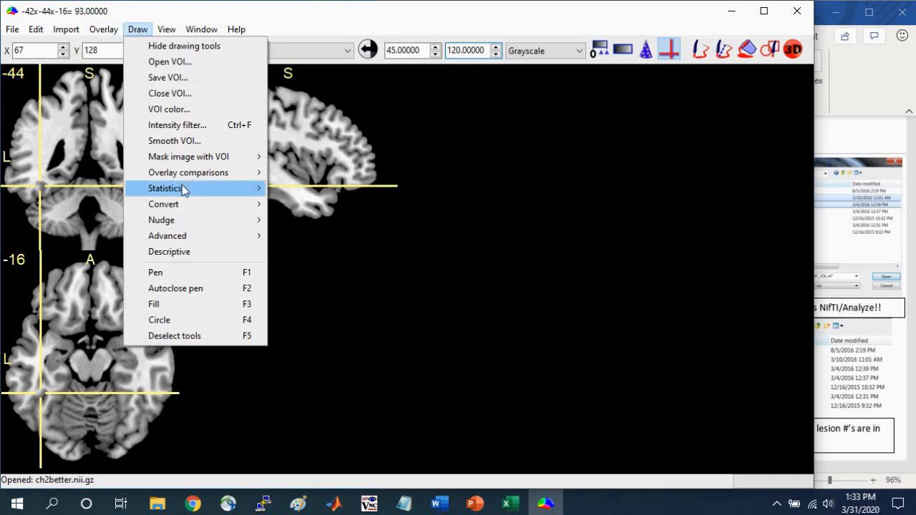
pyautogui.moveTo(184, 189)
pyautogui.click(308, 187)
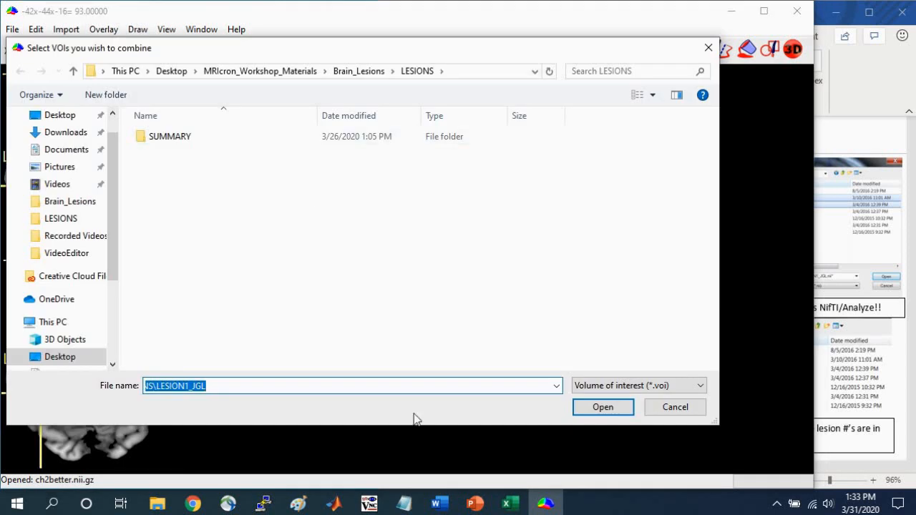
pyautogui.click(682, 385)
pyautogui.click(627, 425)
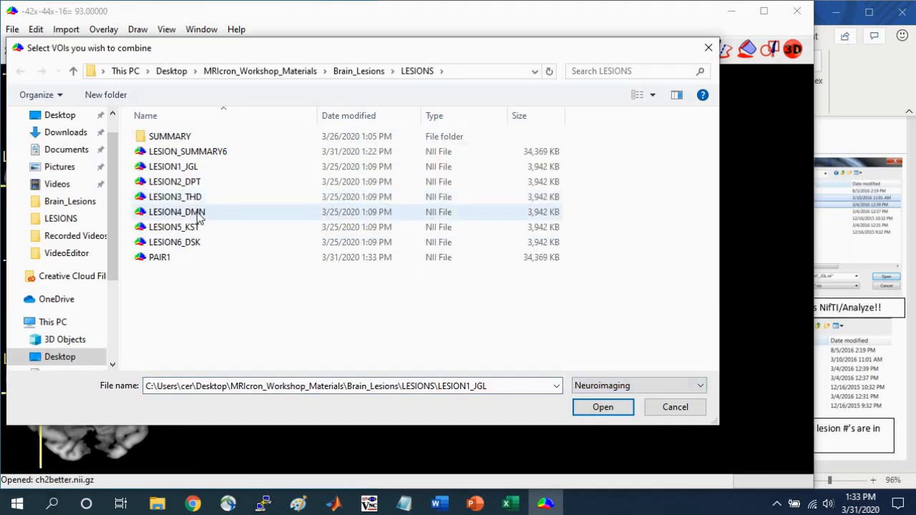
pyautogui.click(189, 198)
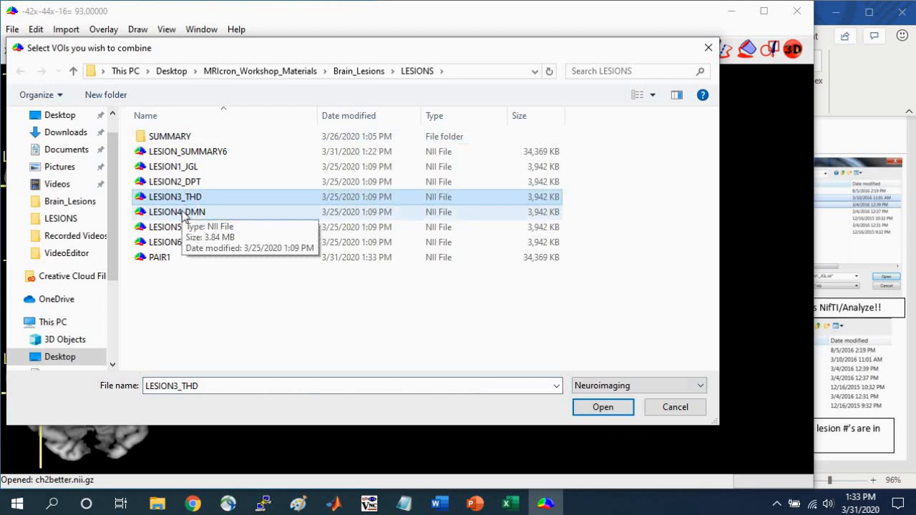
pyautogui.keyDown('ctrl'); pyautogui.click(182, 213); pyautogui.keyUp('ctrl')
pyautogui.click(621, 408)
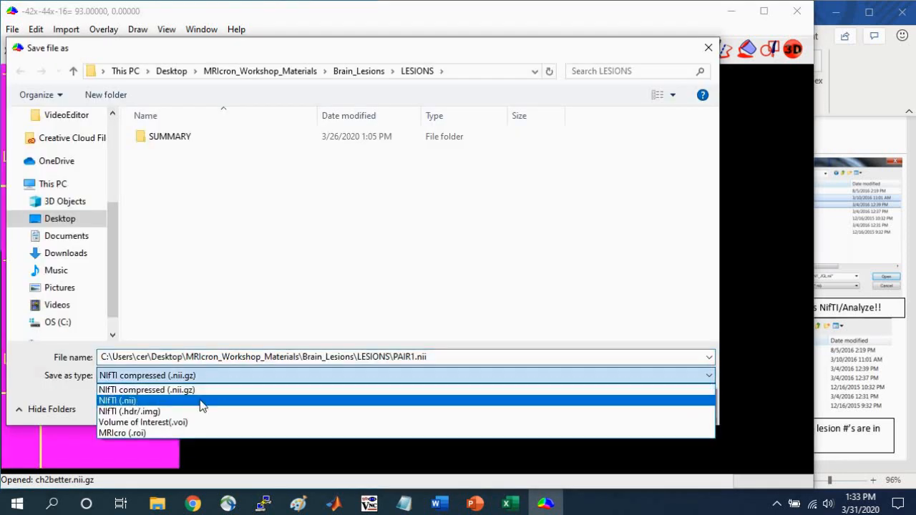
# Step: Save the second pair's overlap image as PAIR2 in NIfTI (.nii) format
pyautogui.click(200, 401)
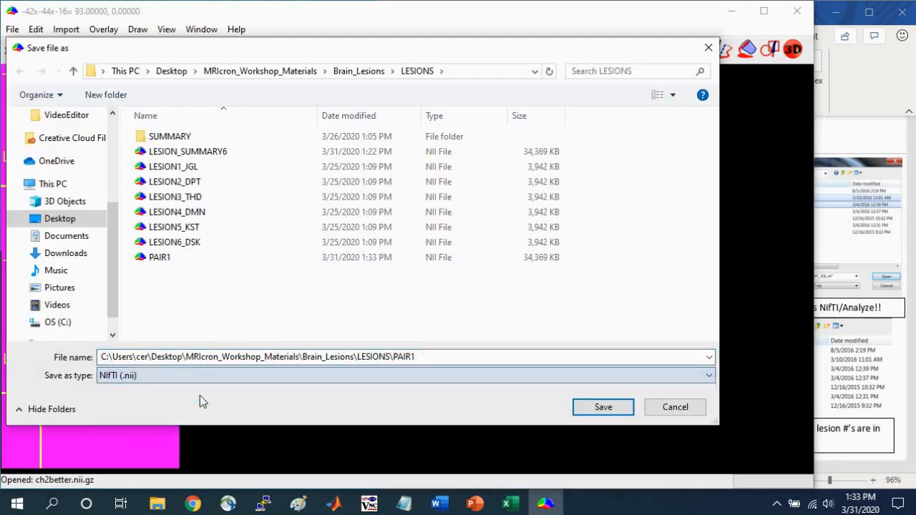
pyautogui.doubleClick(175, 356)
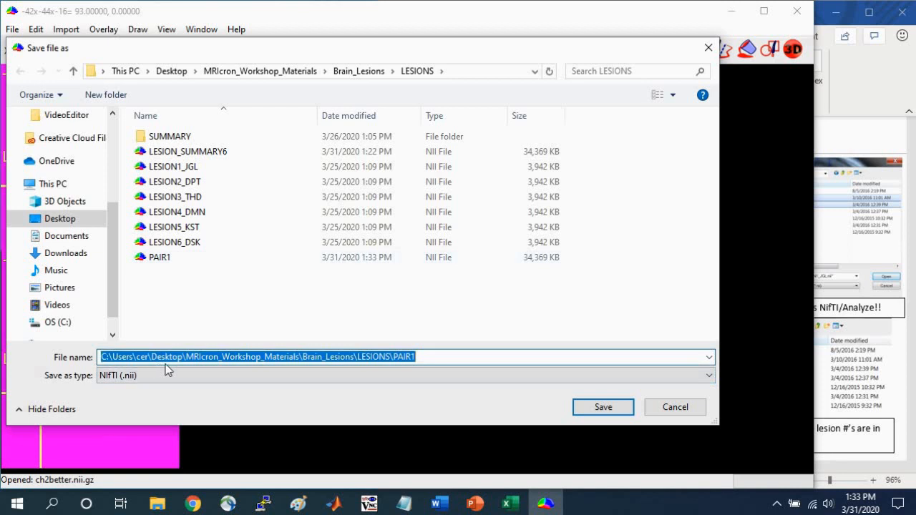
pyautogui.write('PAIR')
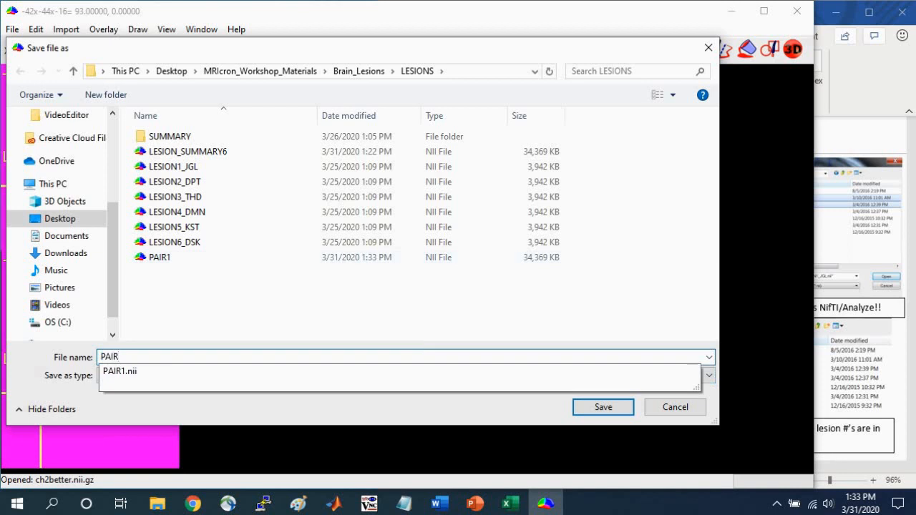
pyautogui.write('2')
pyautogui.press('Return')
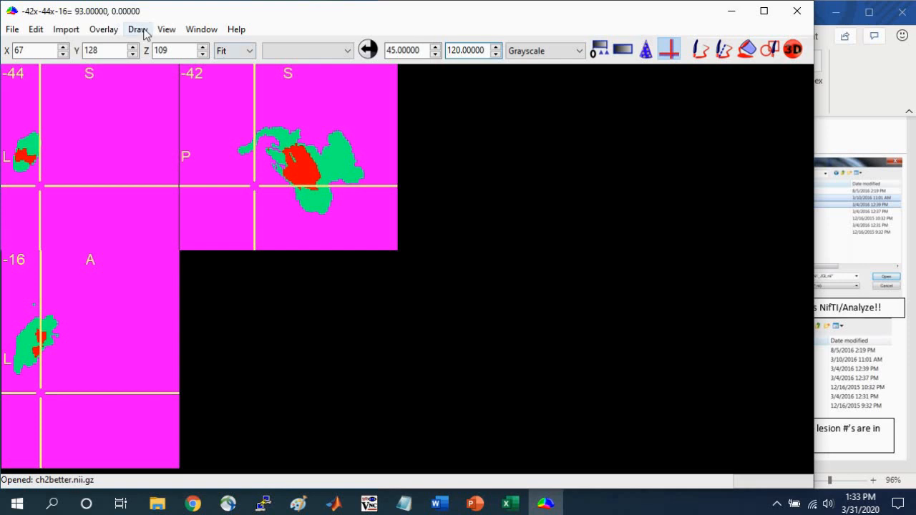
# Step: Close the displayed PAIR2 overlap and create an overlap image from the Neuroimaging files LESION5_KST and LESION6_DSK
pyautogui.click(98, 29)
pyautogui.click(119, 63)
pyautogui.click(137, 30)
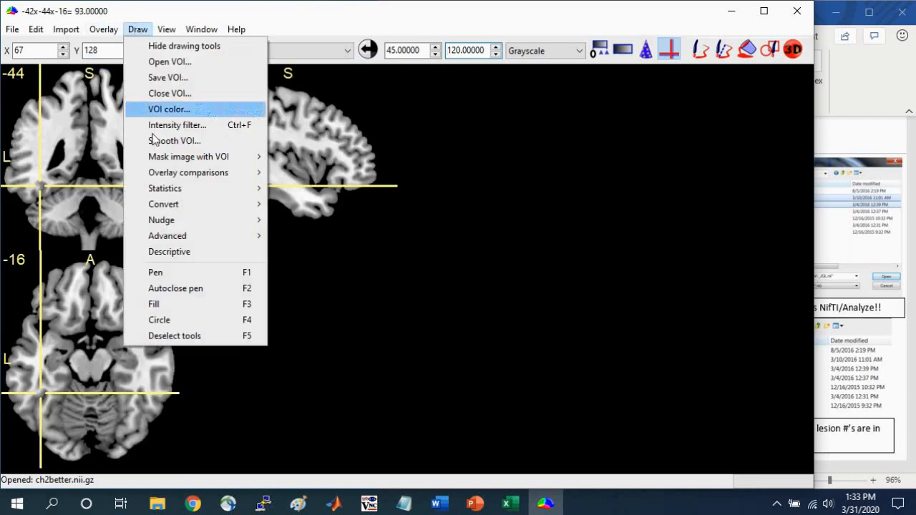
pyautogui.moveTo(243, 188)
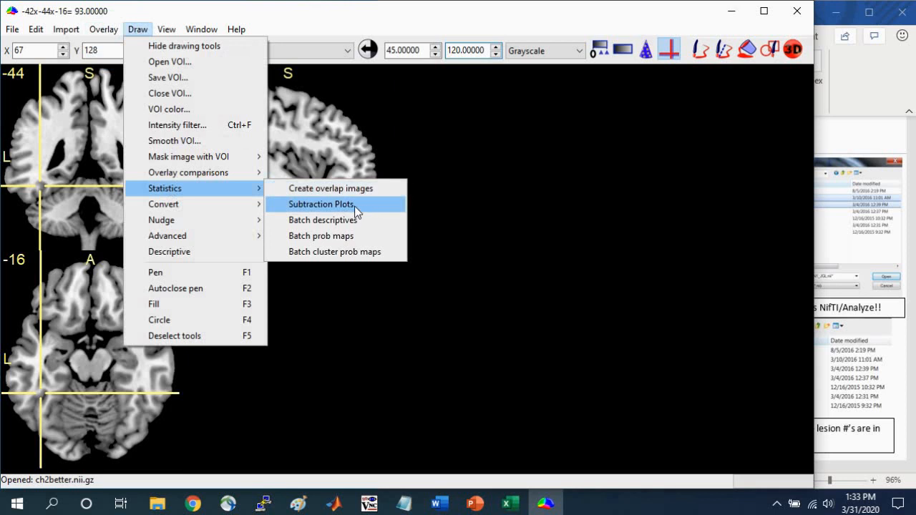
pyautogui.click(351, 189)
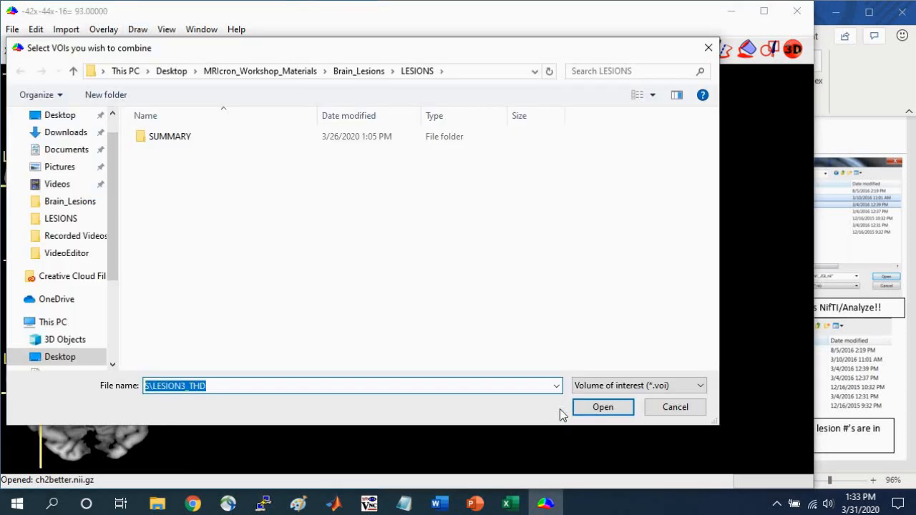
pyautogui.click(666, 385)
pyautogui.click(624, 421)
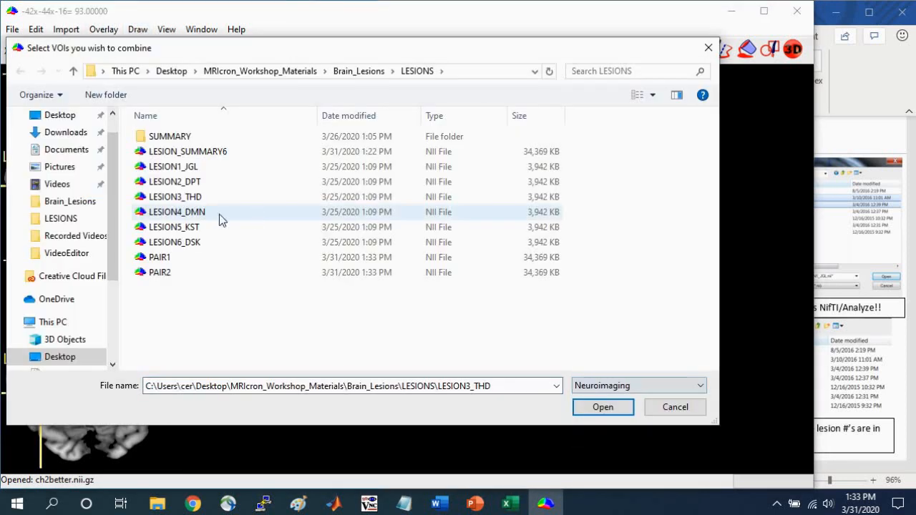
pyautogui.click(190, 227)
pyautogui.keyDown('shift'); pyautogui.click(196, 246); pyautogui.keyUp('shift')
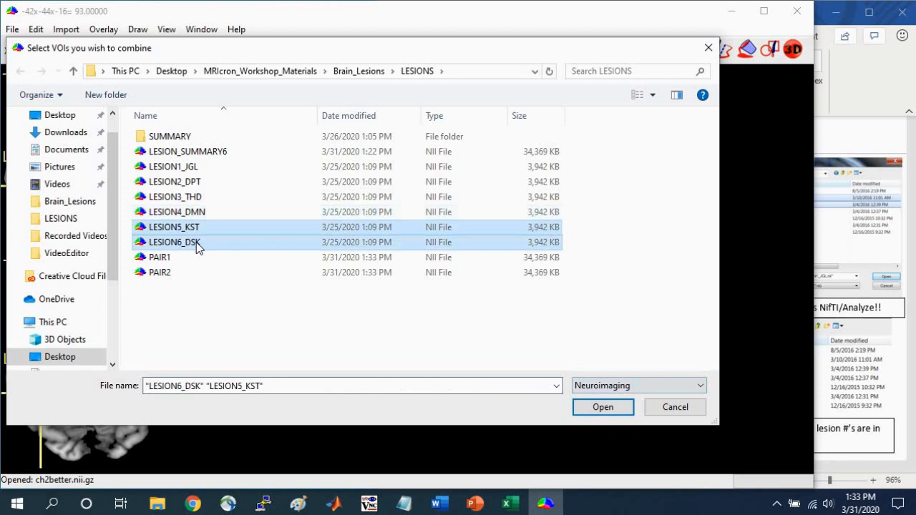
pyautogui.click(617, 408)
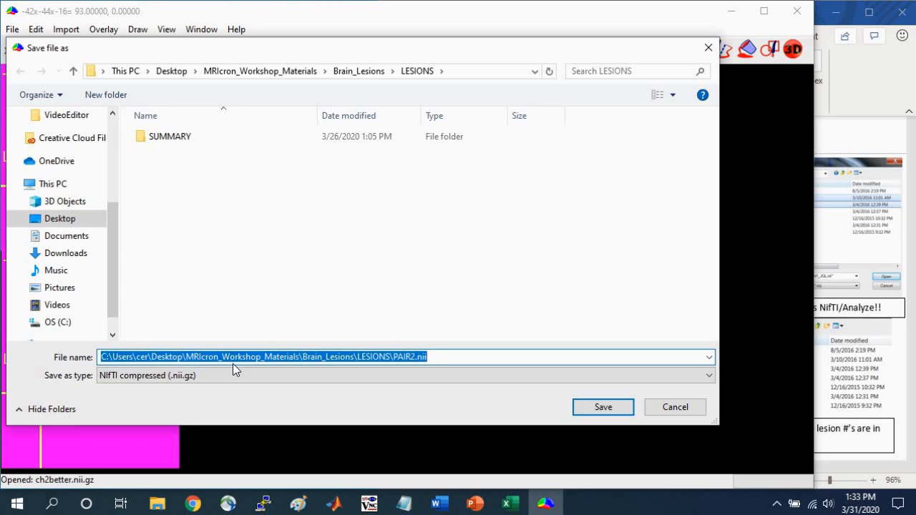
# Step: Save the third pair's overlap image as PAIR3 in NIfTI (.nii) format
pyautogui.write('PA')
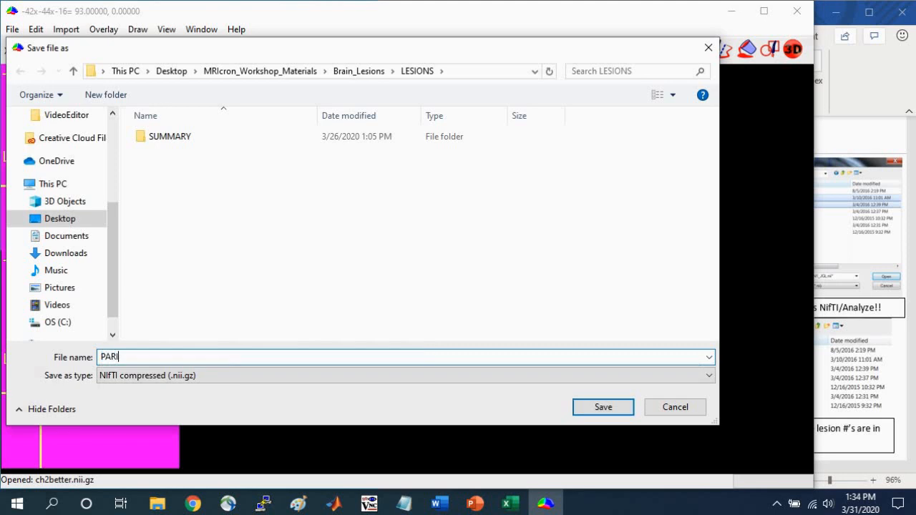
pyautogui.write('IR')
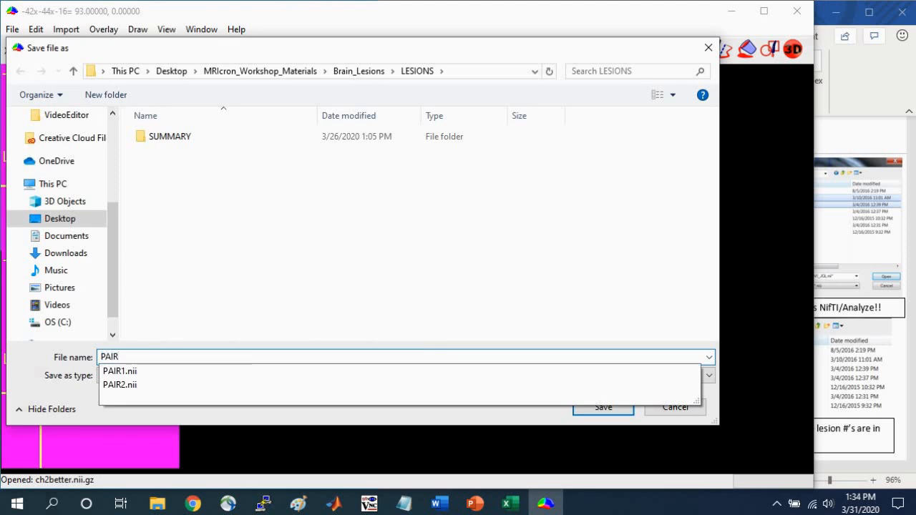
pyautogui.write('3')
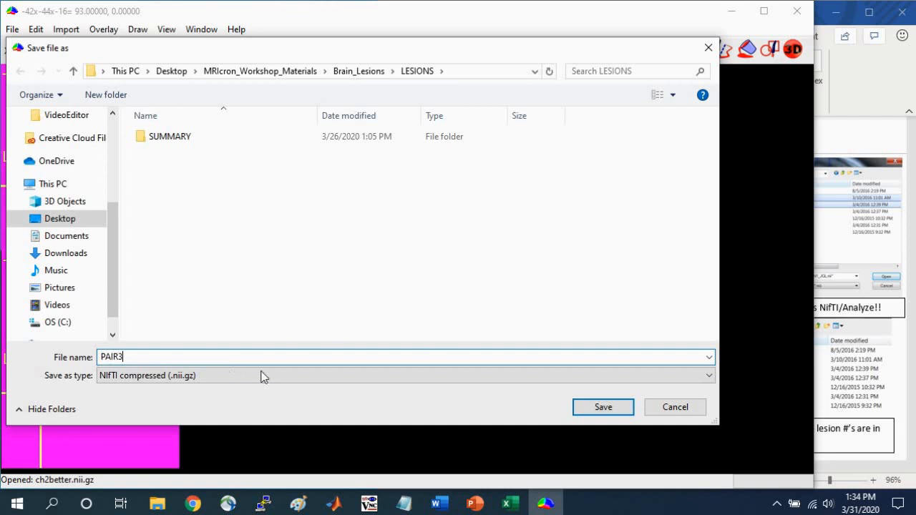
pyautogui.click(151, 375)
pyautogui.click(140, 399)
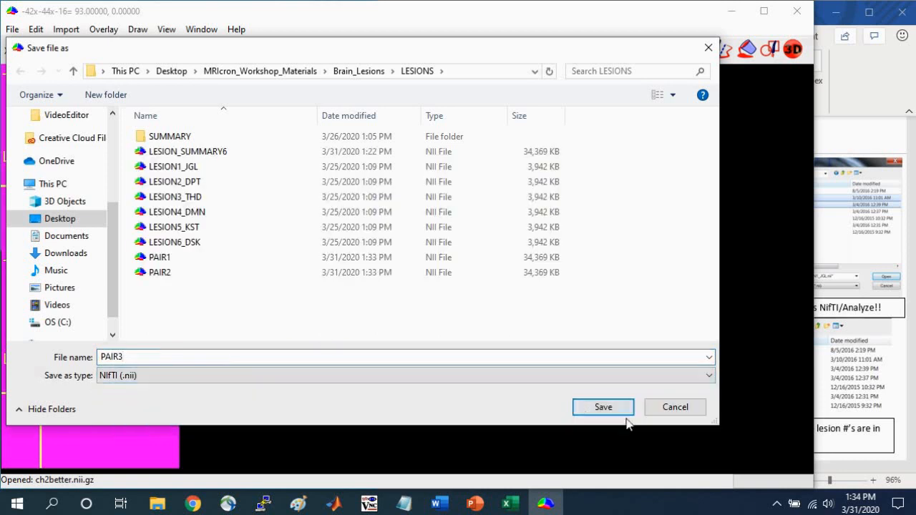
pyautogui.click(588, 408)
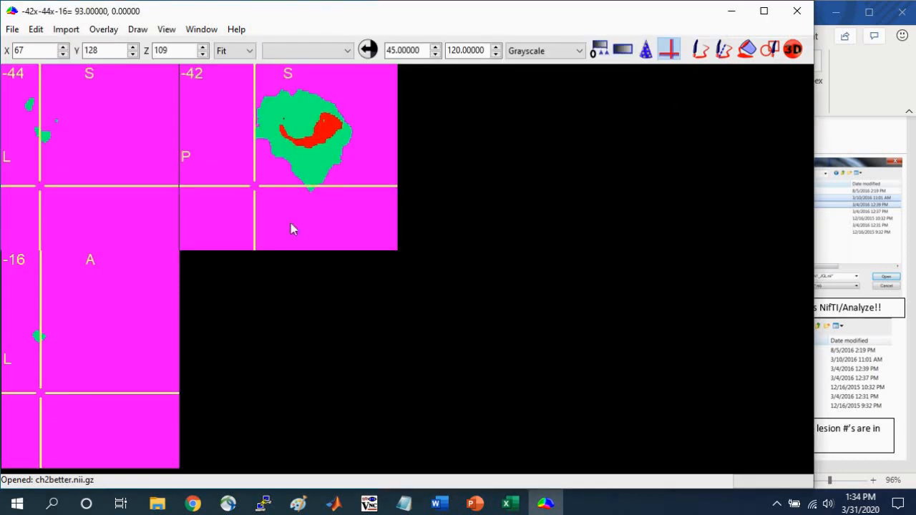
# Step: Close the displayed PAIR3 overlap and place the crosshair at about X 122, Y 155, Z 212 on the template brain
pyautogui.click(100, 29)
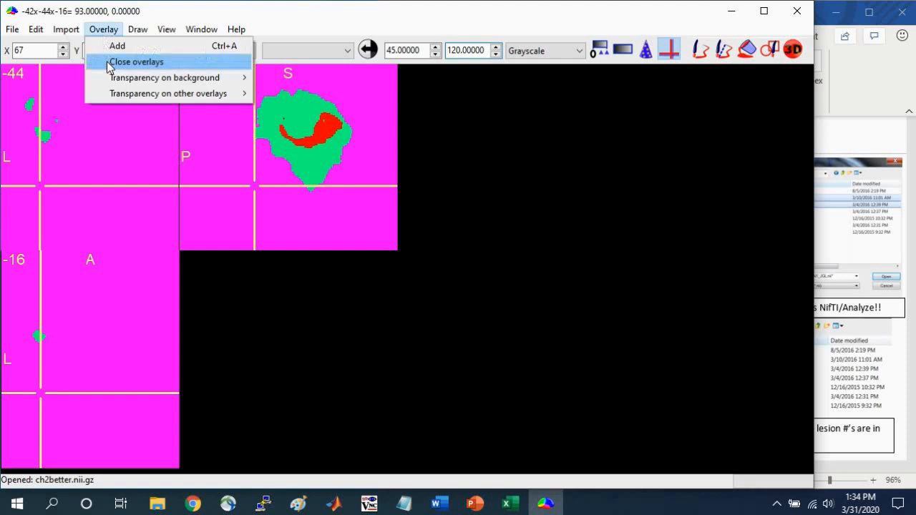
pyautogui.click(110, 63)
pyautogui.click(272, 135)
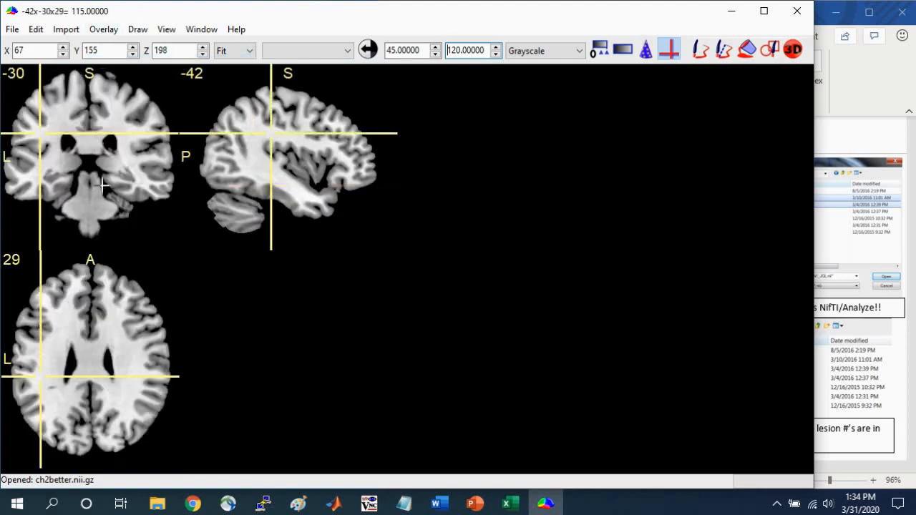
pyautogui.click(73, 124)
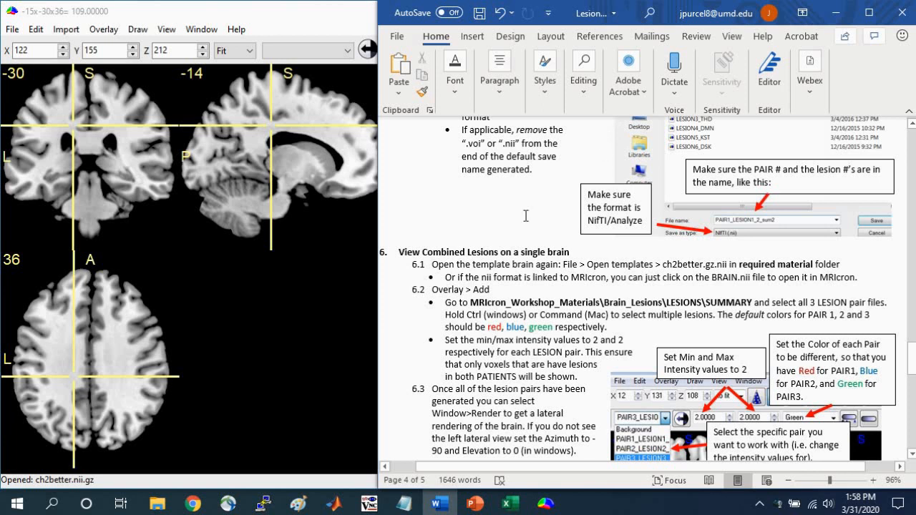
# Step: Resize the brain viewer window so the instructions for viewing combined lesions can be read beside it
pyautogui.scroll(-2, 475, 242)
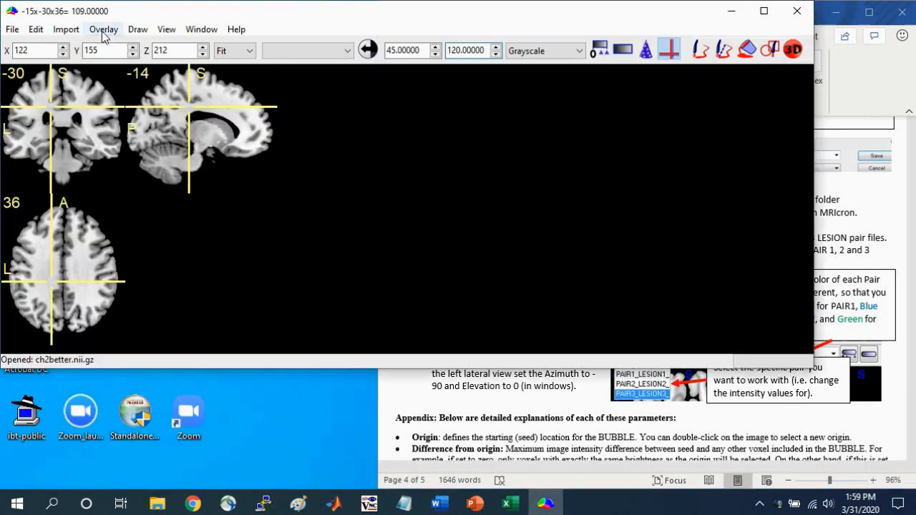
pyautogui.click(103, 28)
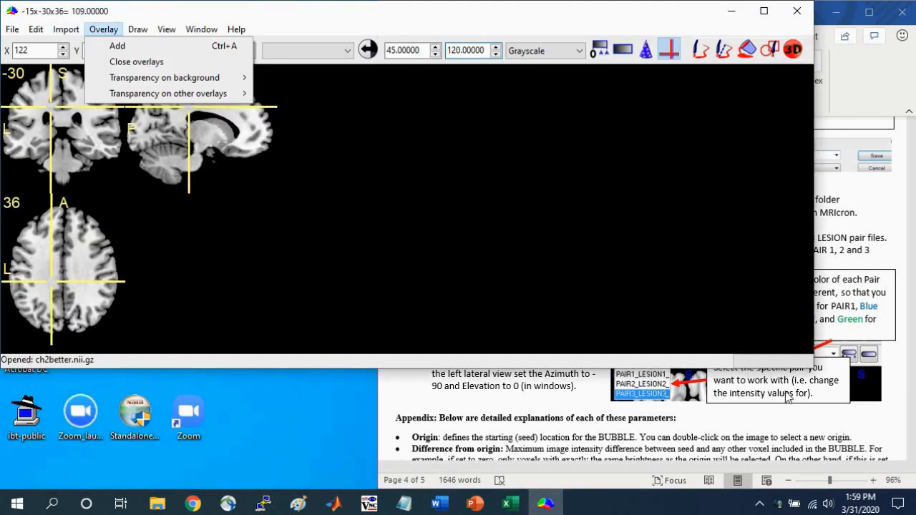
pyautogui.click(816, 370)
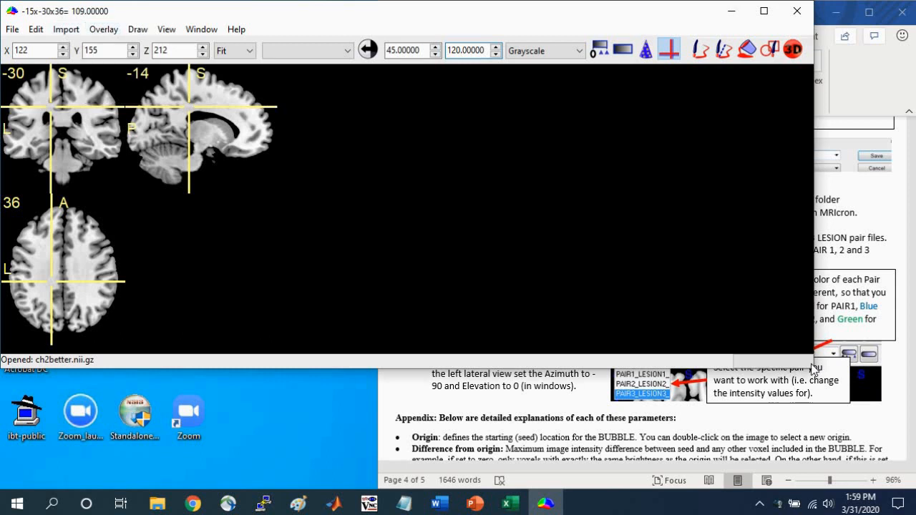
pyautogui.moveTo(427, 484); pyautogui.dragTo(425, 488)
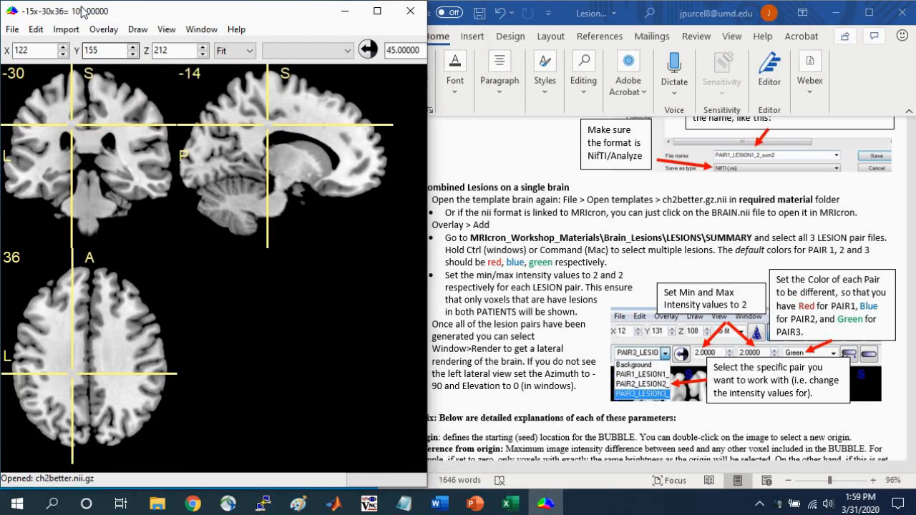
# Step: Add PAIR1, PAIR2 and PAIR3 from the LESIONS folder as overlays on the template brain
pyautogui.click(103, 29)
pyautogui.click(206, 47)
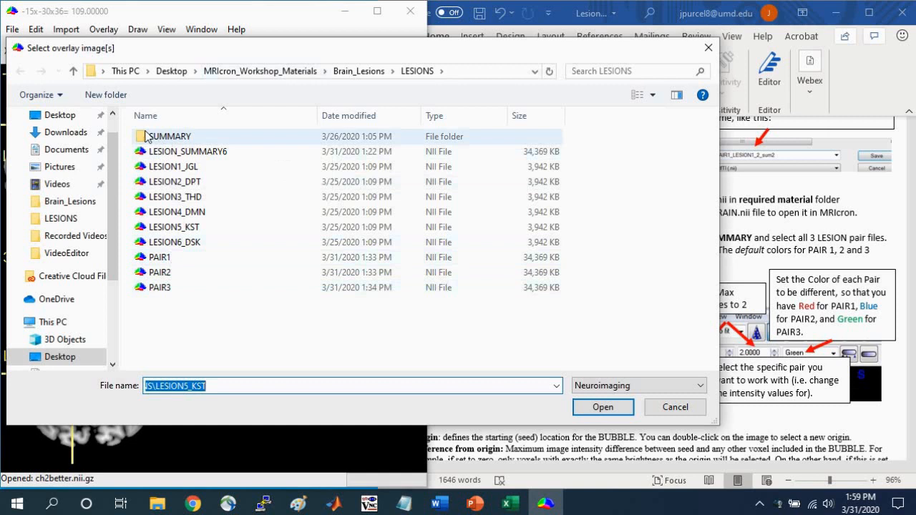
pyautogui.doubleClick(150, 138)
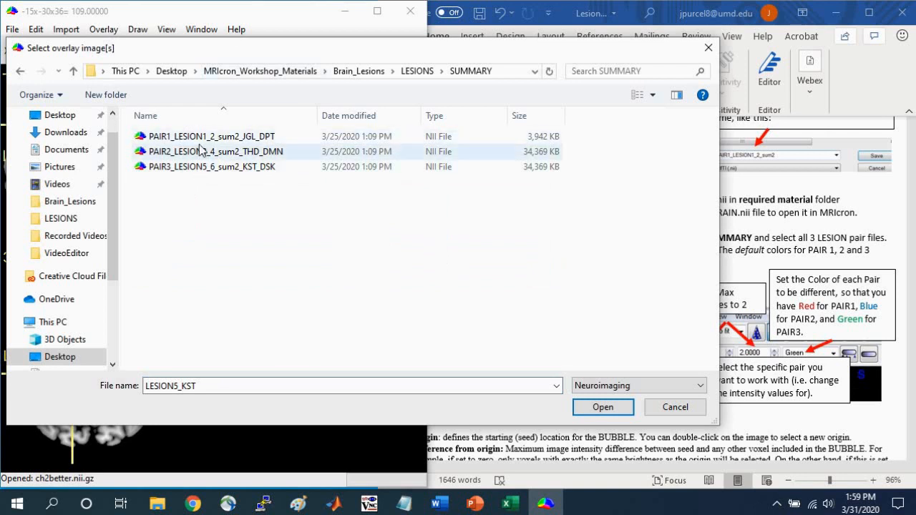
pyautogui.click(417, 71)
pyautogui.click(170, 257)
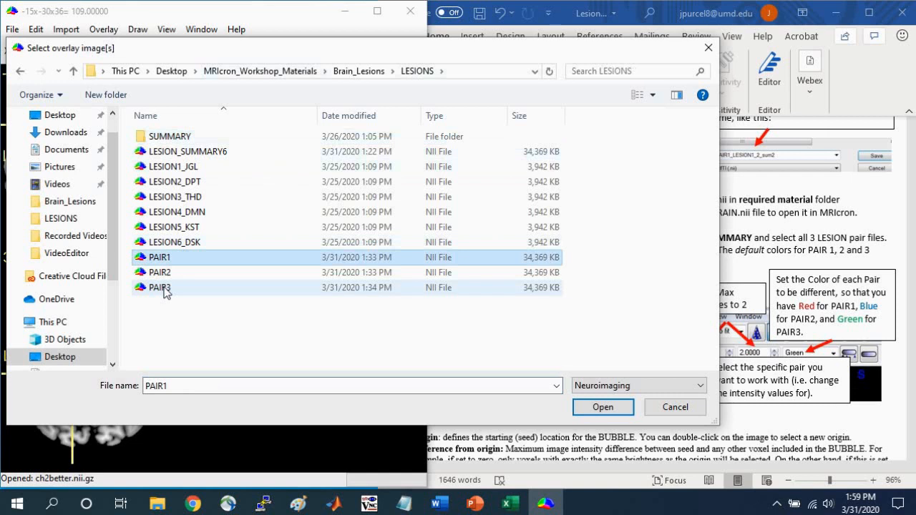
pyautogui.keyDown('shift'); pyautogui.click(164, 289); pyautogui.keyUp('shift')
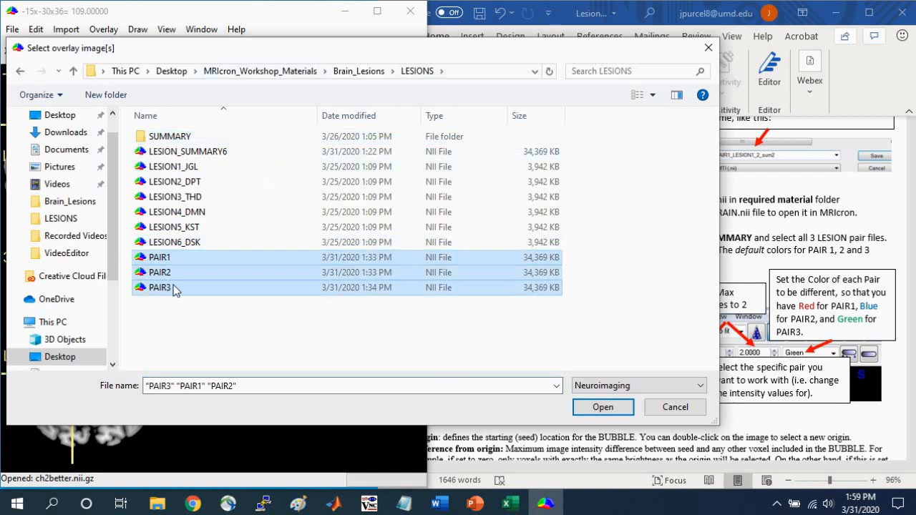
pyautogui.click(602, 408)
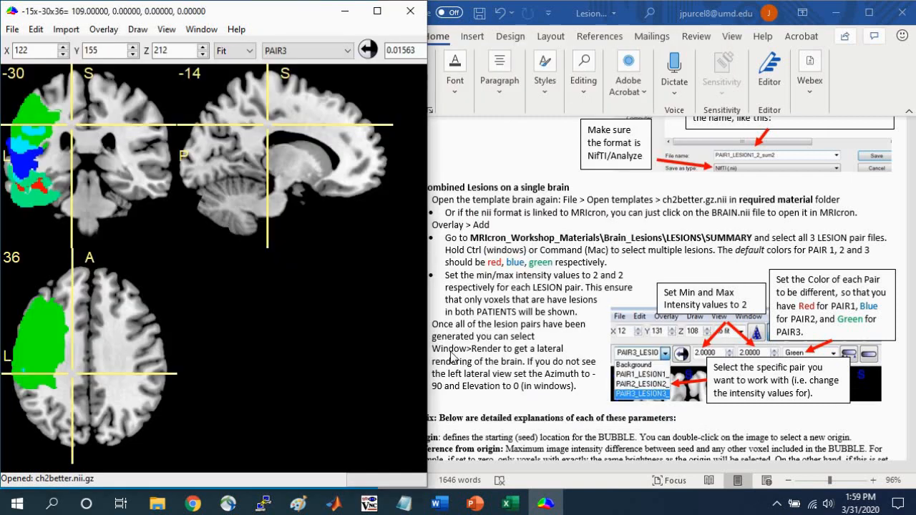
# Step: Widen the viewer window and place the crosshair inside the green lesion area in the coronal view, at about X 52, Z 225
pyautogui.moveTo(424, 460); pyautogui.dragTo(514, 483)
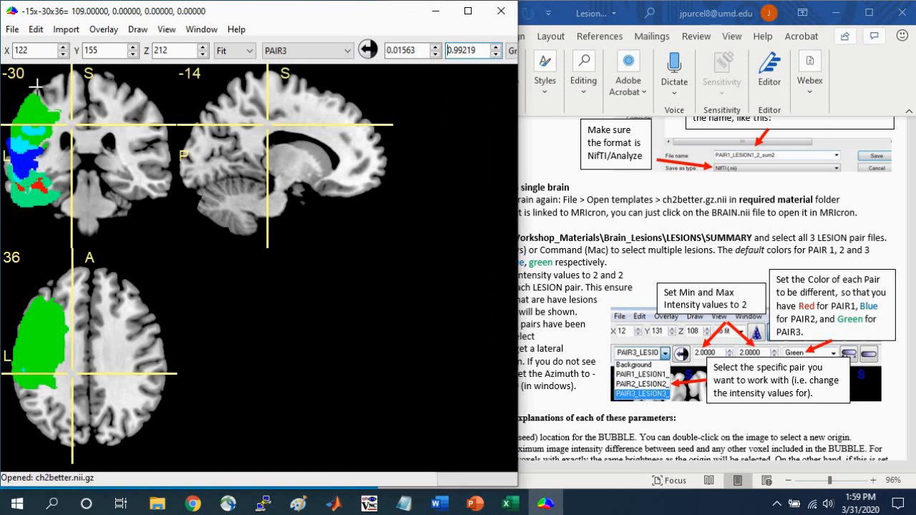
pyautogui.moveTo(36, 87); pyautogui.dragTo(31, 116)
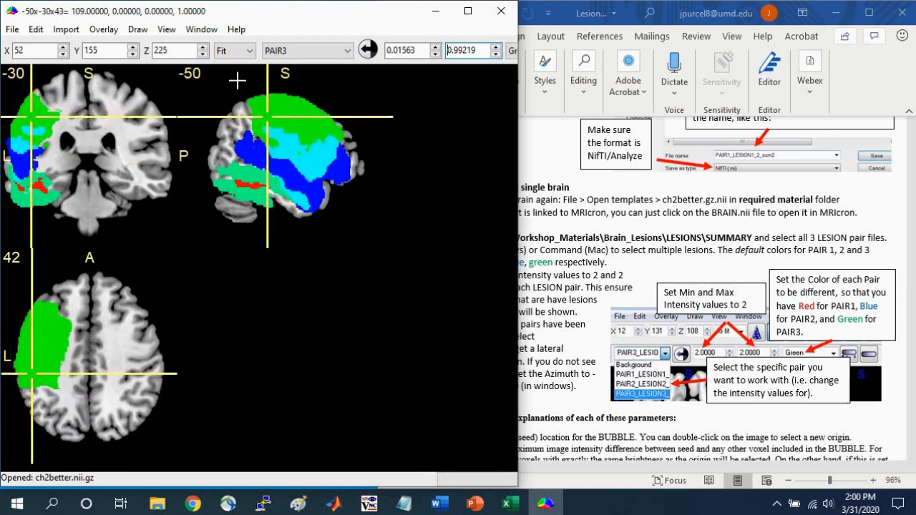
# Step: Set the PAIR1 overlay's color scheme to Red, widening the viewer window to reach the color setting
pyautogui.click(347, 51)
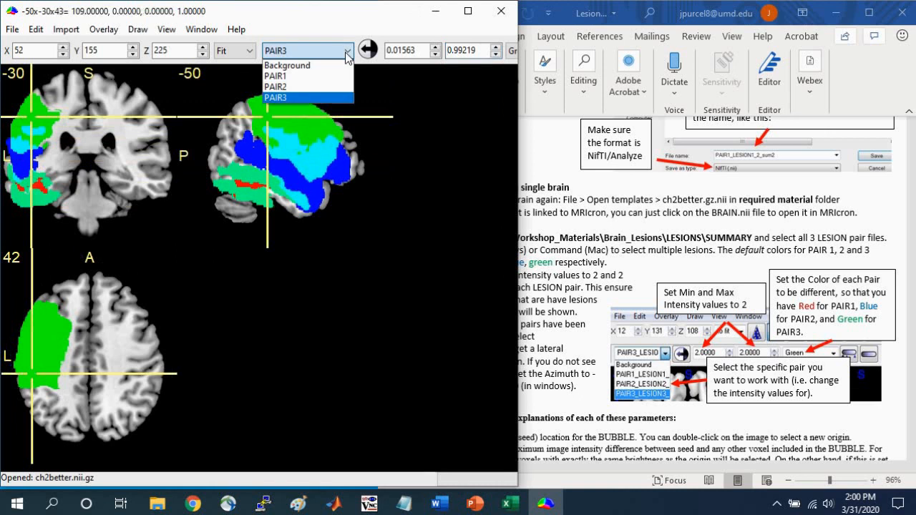
pyautogui.click(277, 76)
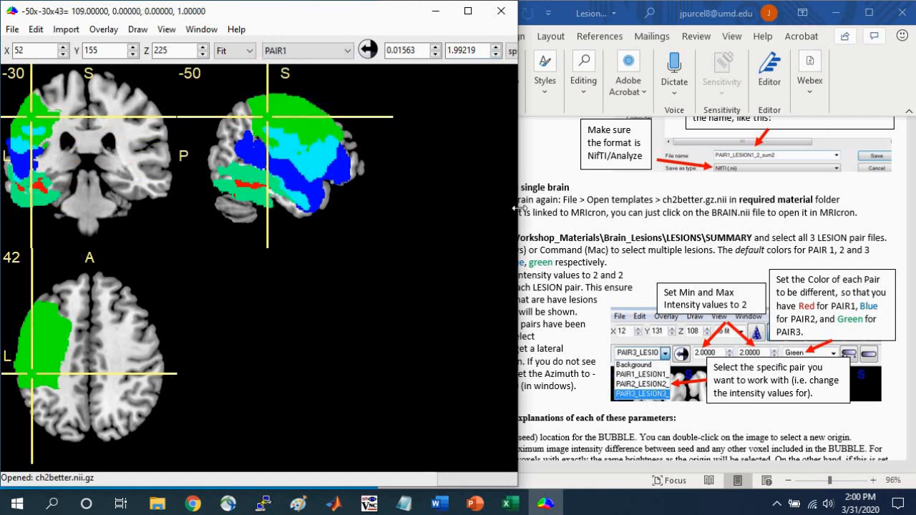
pyautogui.click(578, 279)
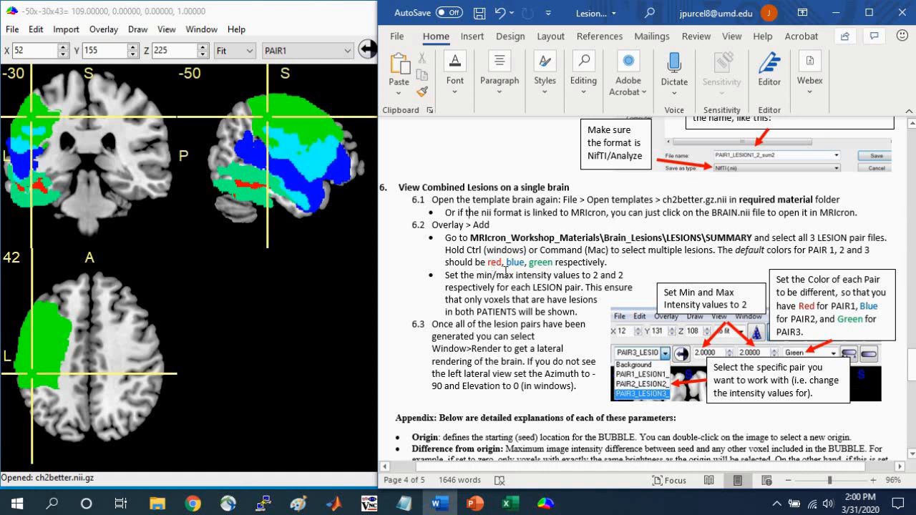
pyautogui.click(327, 16)
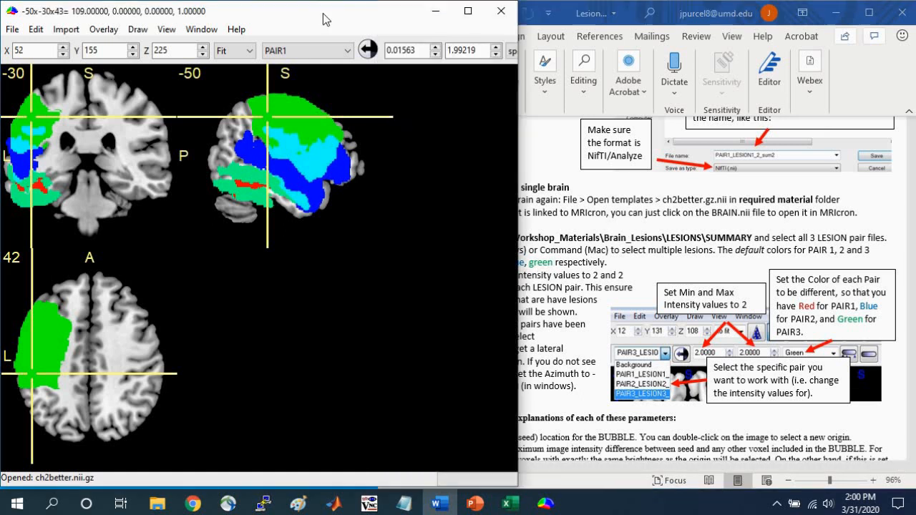
pyautogui.moveTo(516, 196); pyautogui.dragTo(693, 196)
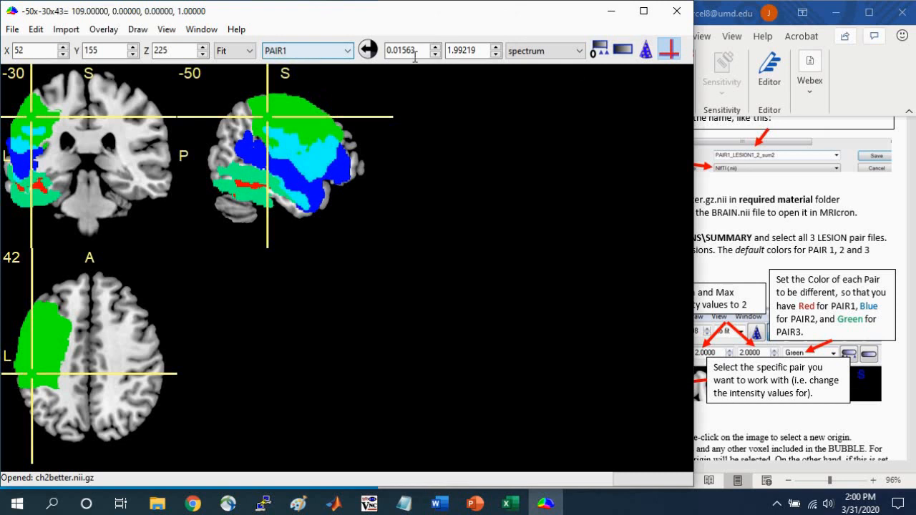
pyautogui.click(539, 52)
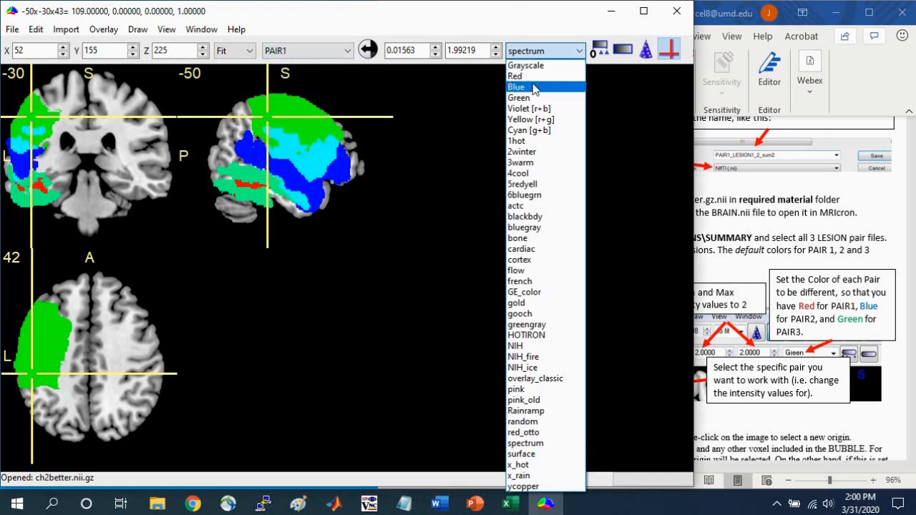
pyautogui.click(527, 77)
# Step: Check that PAIR2 uses the Blue color scheme and PAIR3 uses Green, and place the crosshair in the red lesion at about X 44, Z 101
pyautogui.click(327, 51)
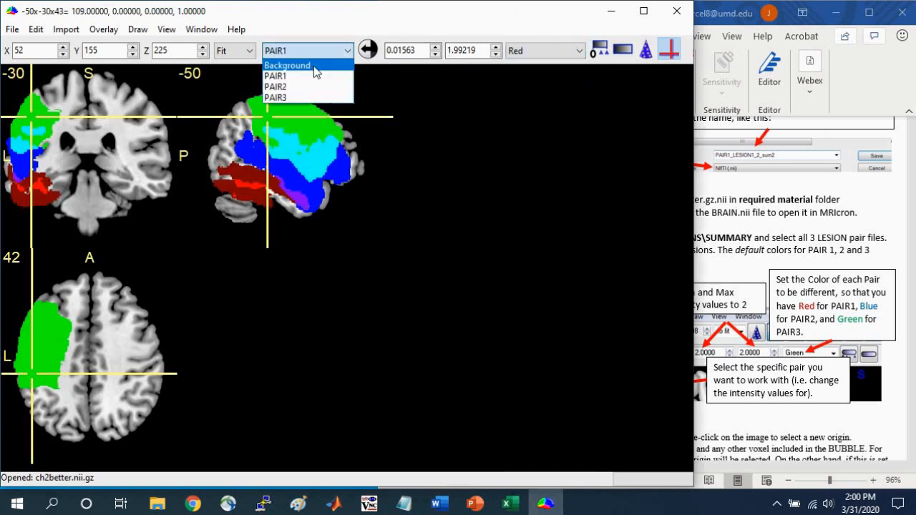
pyautogui.click(296, 86)
pyautogui.click(522, 54)
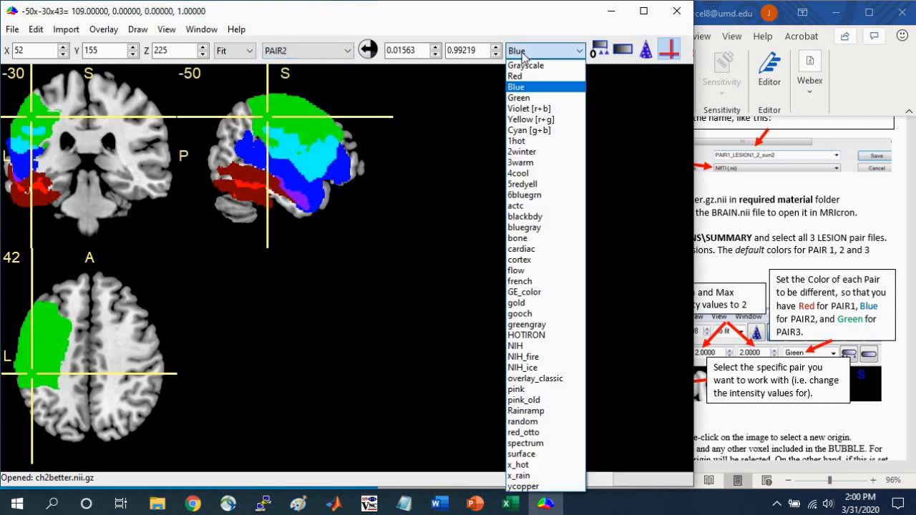
pyautogui.click(522, 56)
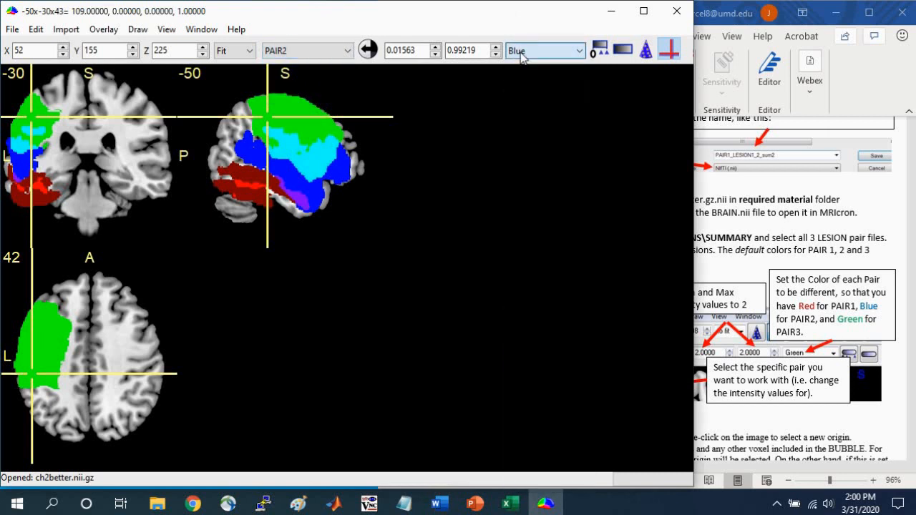
pyautogui.click(323, 50)
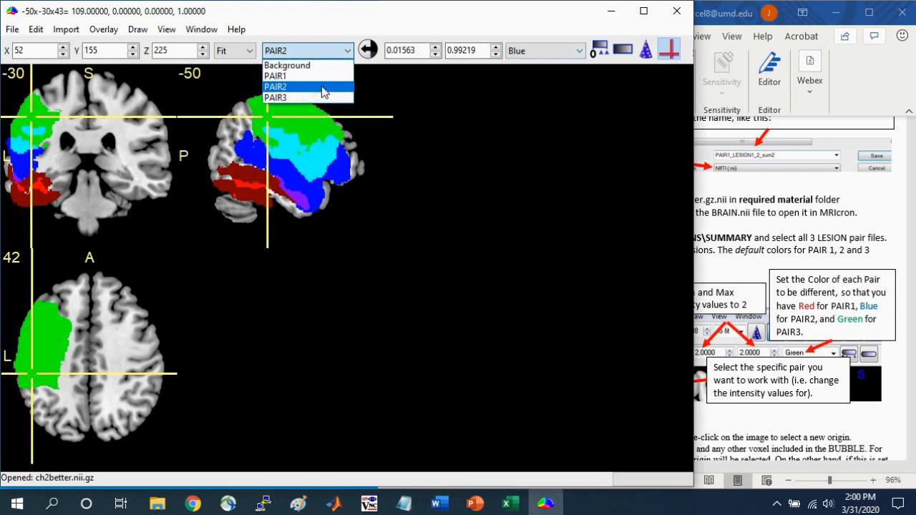
pyautogui.click(320, 94)
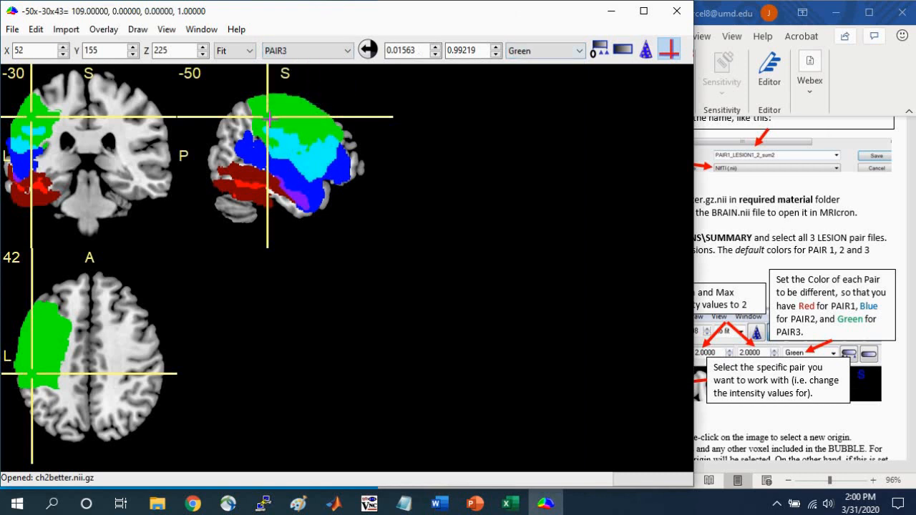
pyautogui.moveTo(42, 123); pyautogui.dragTo(26, 190)
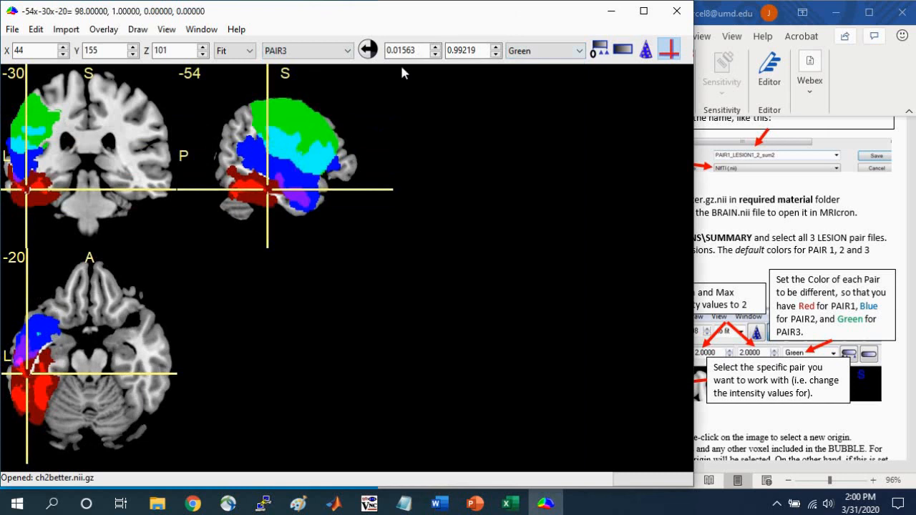
# Step: Set PAIR1's minimum and maximum intensity to 2, and place the crosshair inside the red overlap area at about X 62, Y 131, Z 104
pyautogui.click(294, 51)
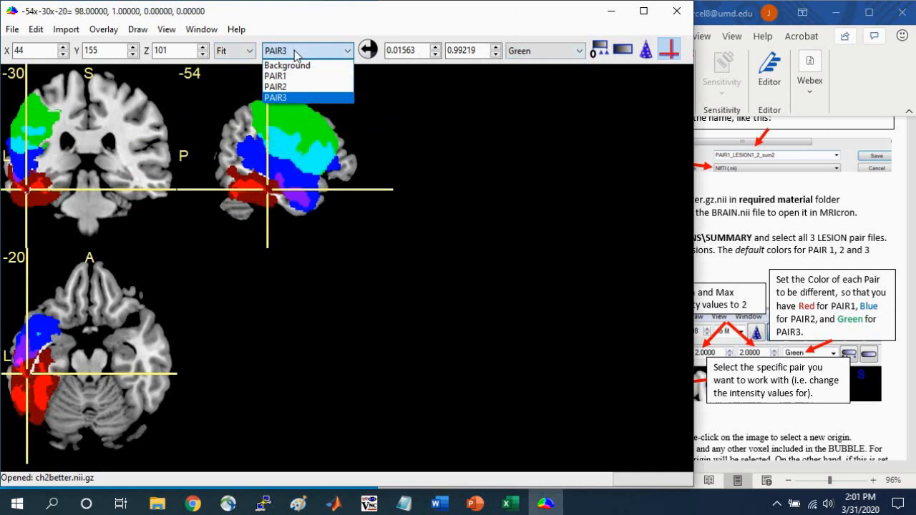
pyautogui.click(277, 76)
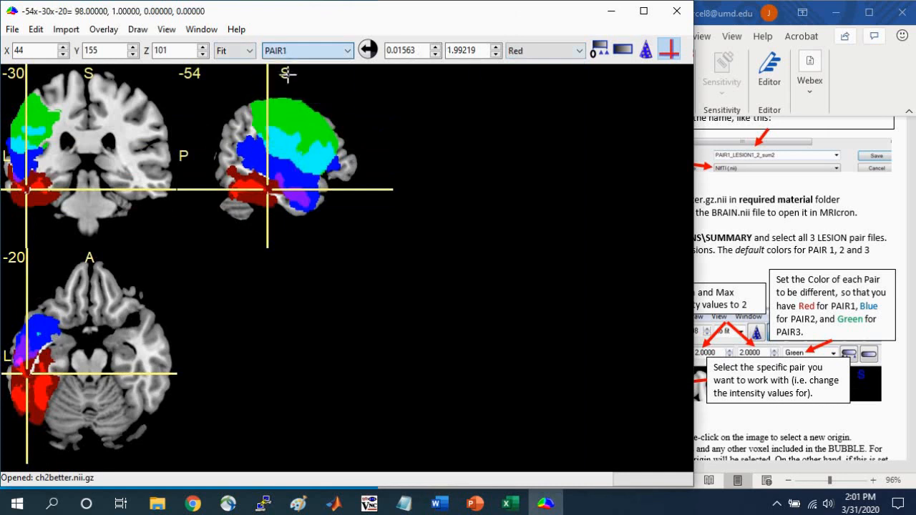
pyautogui.doubleClick(421, 51)
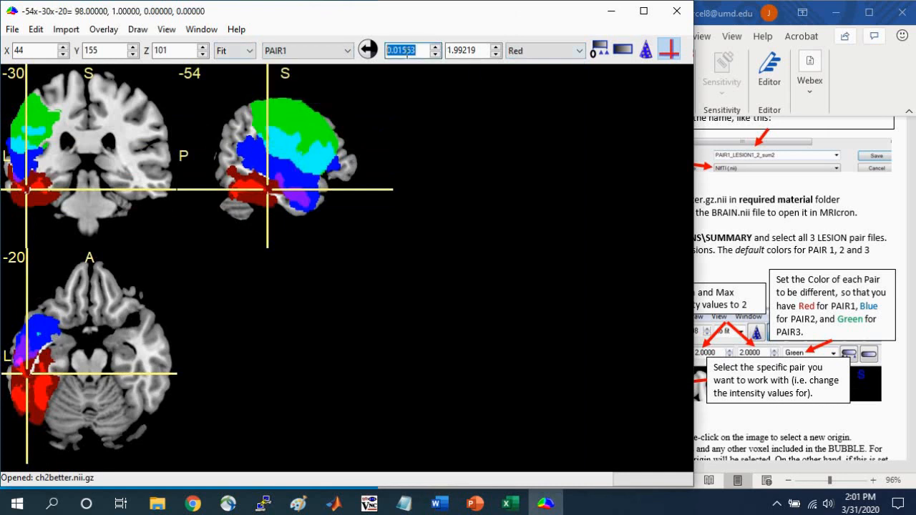
pyautogui.write('2')
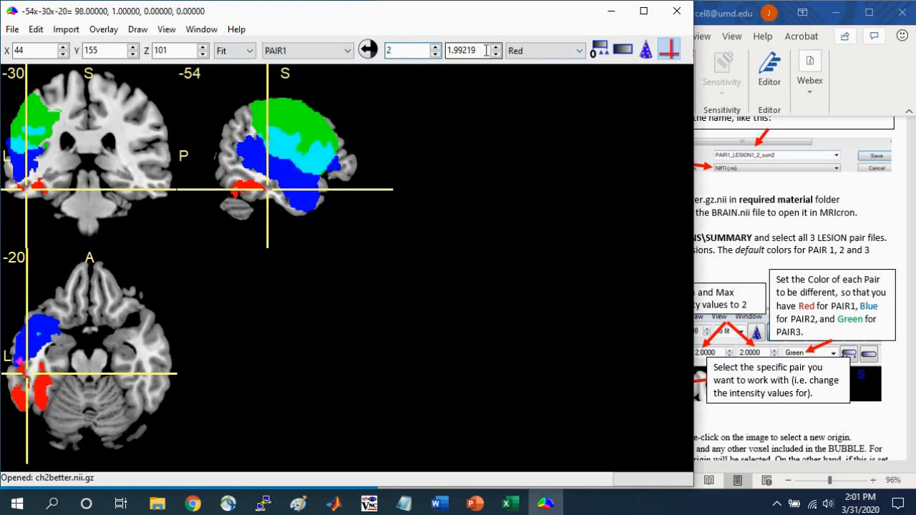
pyautogui.press('Tab')
pyautogui.write('2')
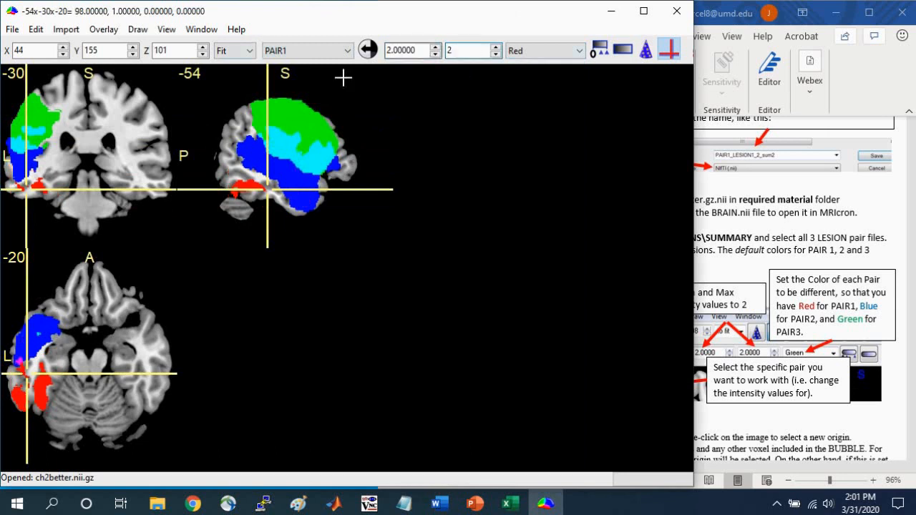
pyautogui.click(250, 187)
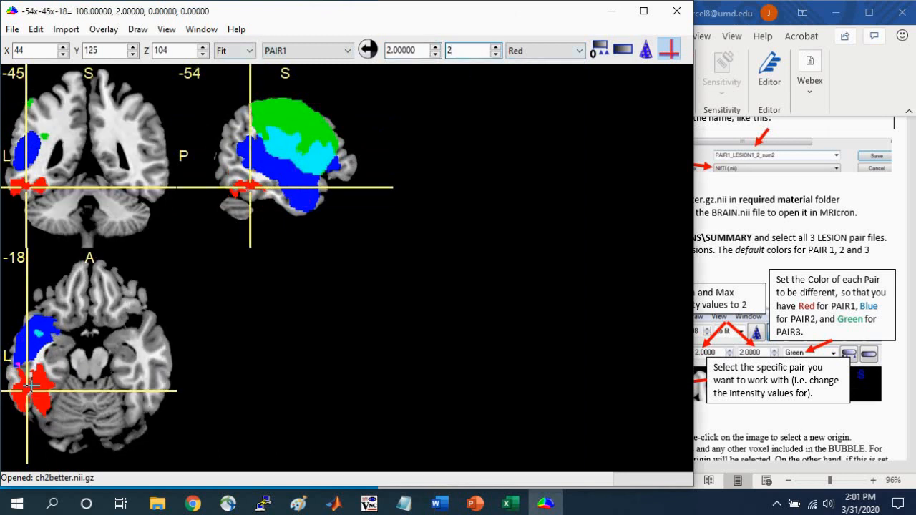
pyautogui.moveTo(32, 386); pyautogui.dragTo(38, 387)
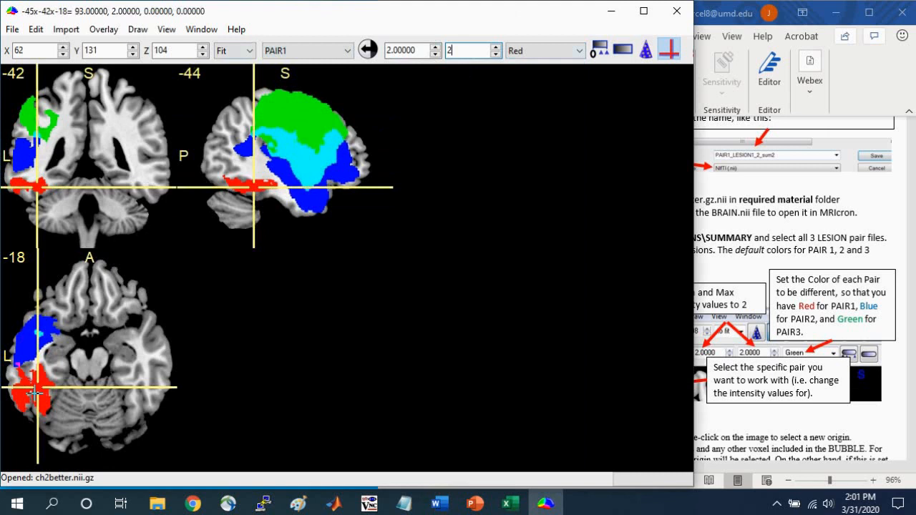
# Step: Set the PAIR2 overlay's minimum and maximum intensity values to 2
pyautogui.click(343, 50)
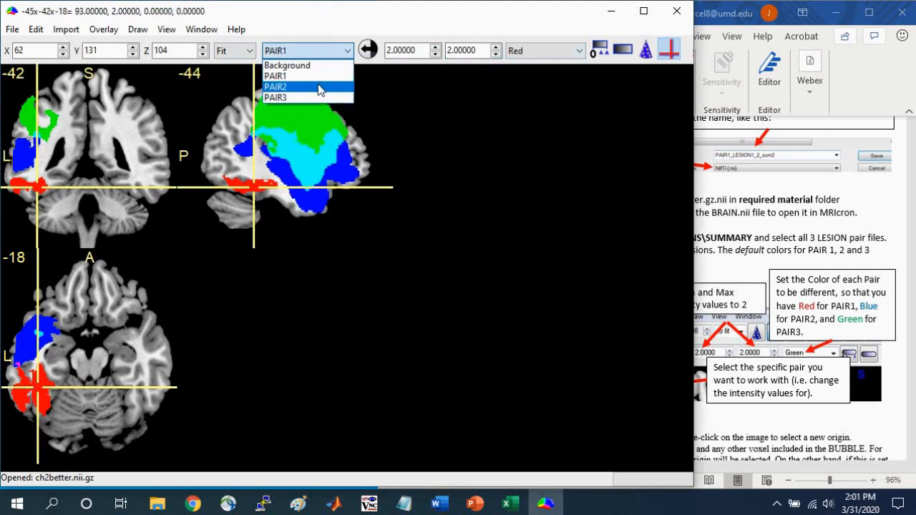
pyautogui.click(319, 87)
pyautogui.moveTo(483, 50); pyautogui.dragTo(432, 48)
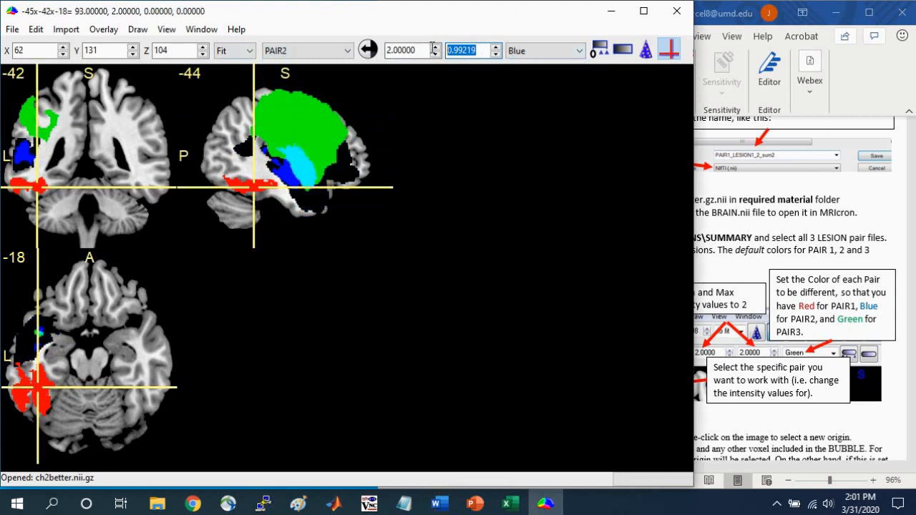
pyautogui.write('2')
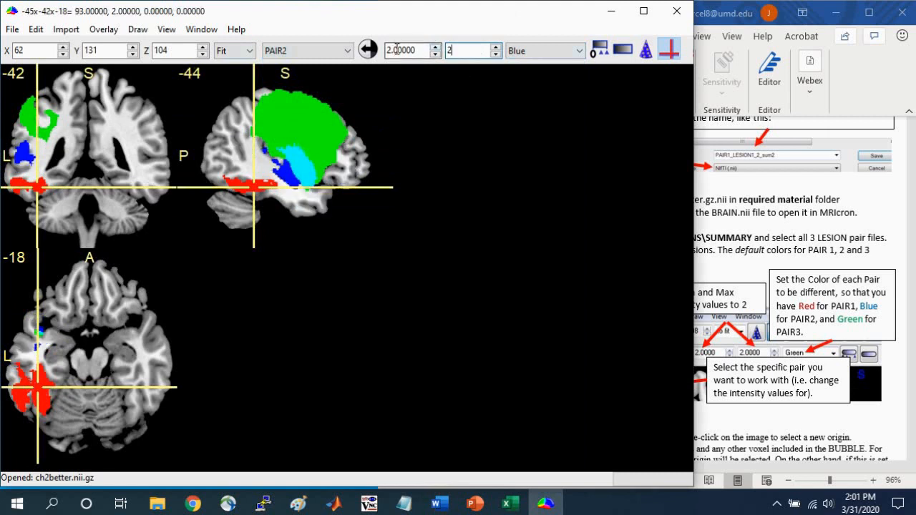
# Step: Set the PAIR3 overlay's minimum and maximum intensity to 2, and move the crosshair outside the lesions to about X 80, Z 280
pyautogui.click(312, 50)
pyautogui.click(315, 96)
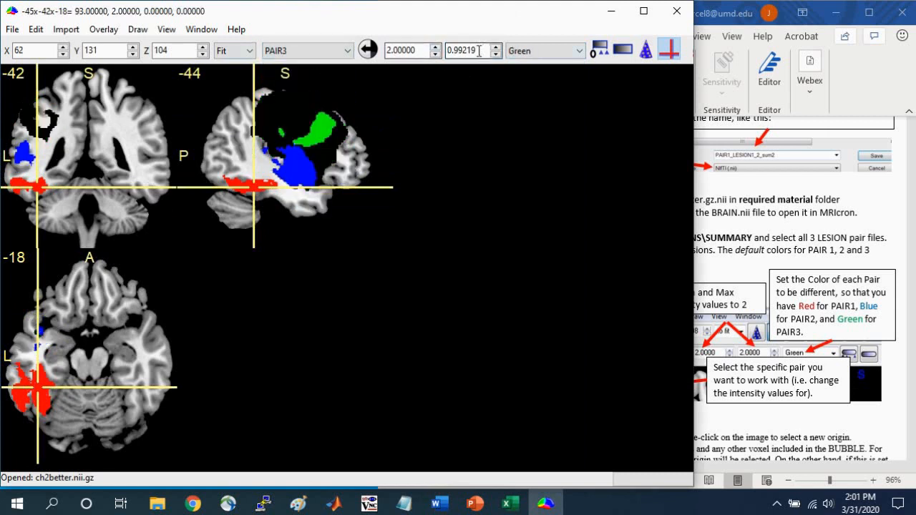
pyautogui.moveTo(483, 50); pyautogui.dragTo(424, 42)
pyautogui.write('2')
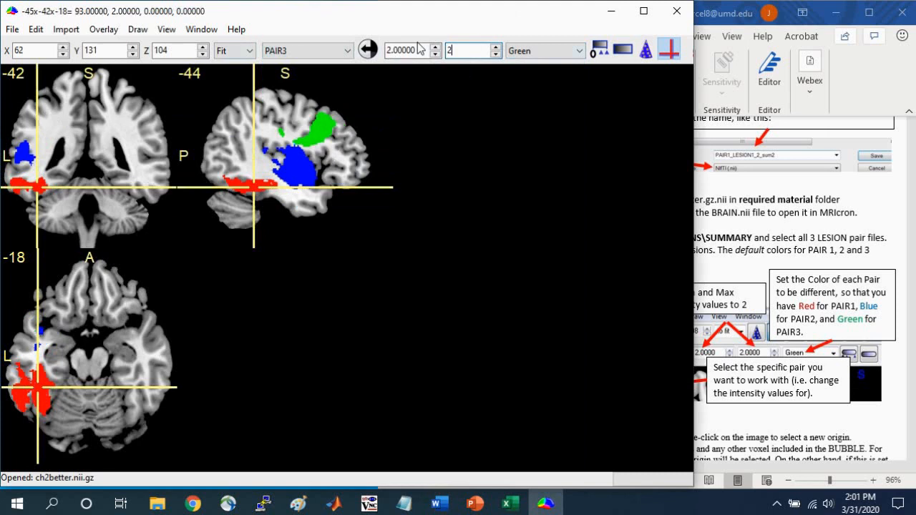
pyautogui.moveTo(41, 90)
pyautogui.mouseDown()
pyautogui.moveTo(42, 194)
pyautogui.moveTo(47, 84)
pyautogui.mouseUp()
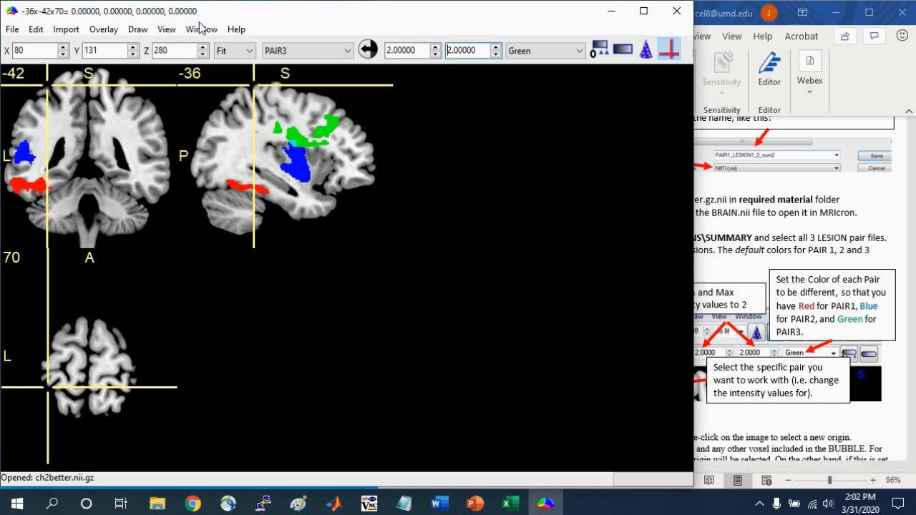
# Step: Render the brain with its overlays as a 3D volume, and arrange the enlarged render window beside the slice views
pyautogui.click(201, 30)
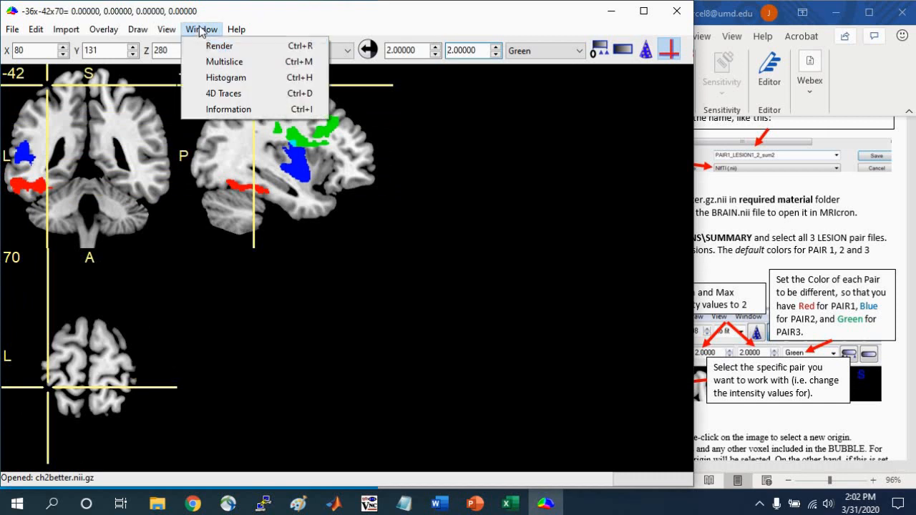
pyautogui.click(206, 46)
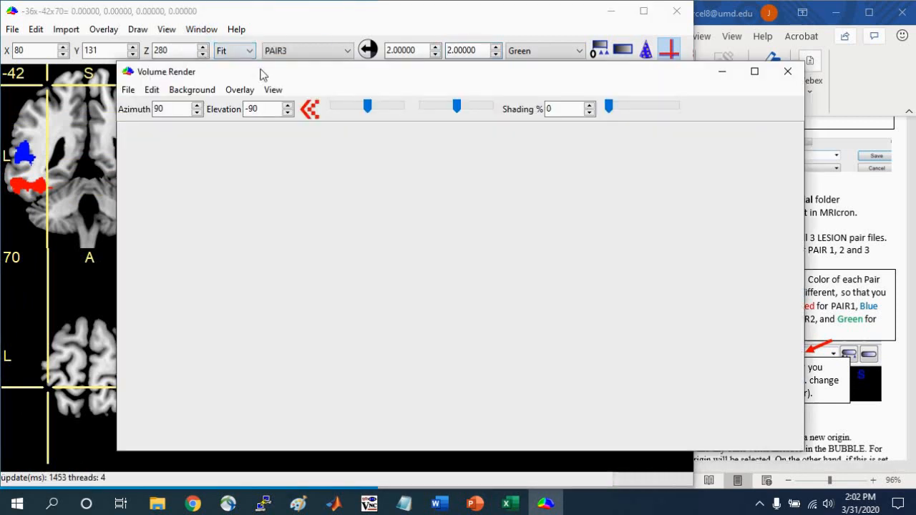
pyautogui.moveTo(261, 75); pyautogui.dragTo(343, 26)
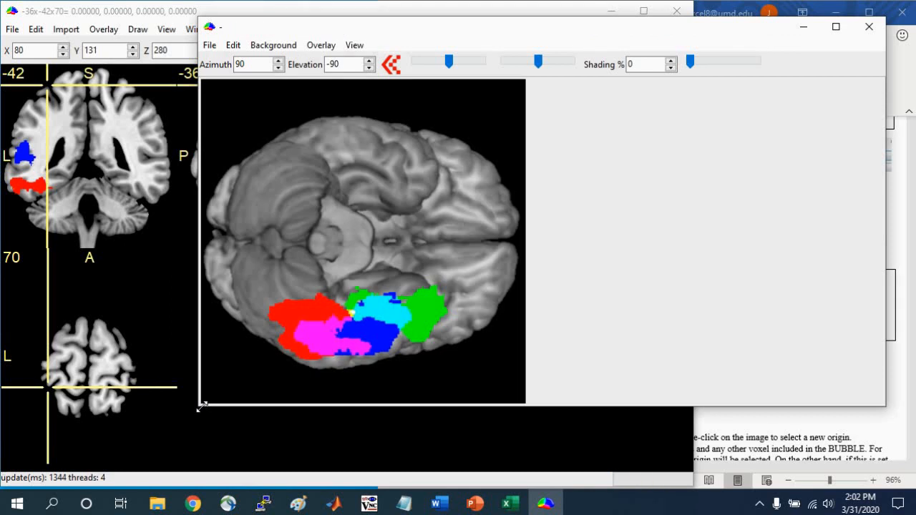
pyautogui.moveTo(202, 406); pyautogui.dragTo(342, 491)
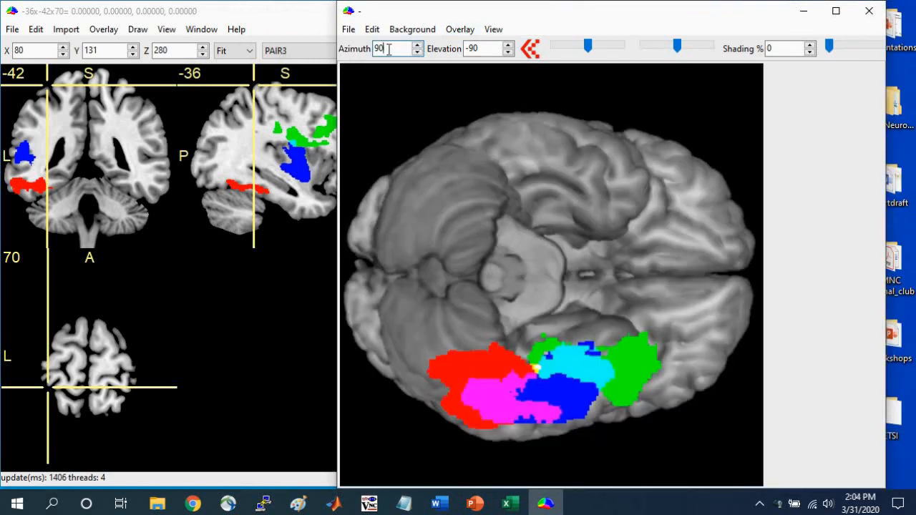
# Step: Set the volume rendering's azimuth to 270 and elevation to 0 for a view of the brain's left side
pyautogui.moveTo(389, 48); pyautogui.dragTo(364, 48)
pyautogui.write('270')
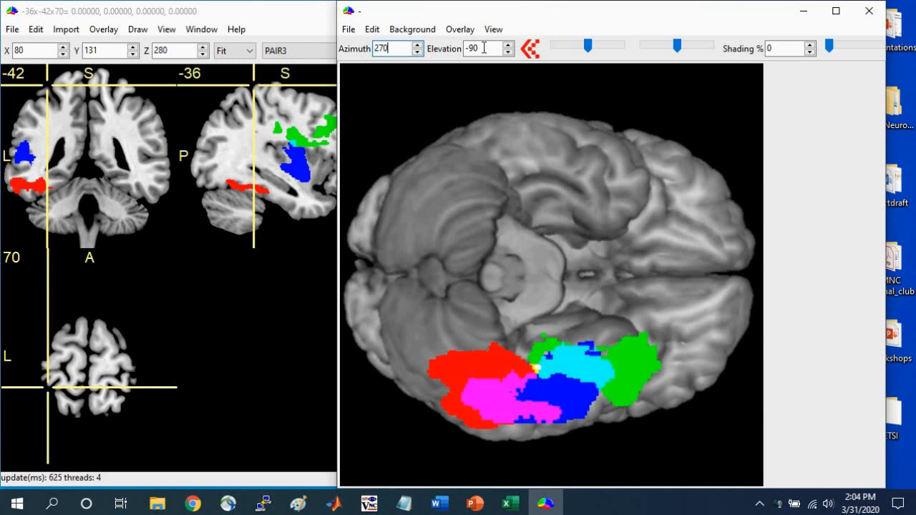
pyautogui.press('Tab')
pyautogui.write('0')
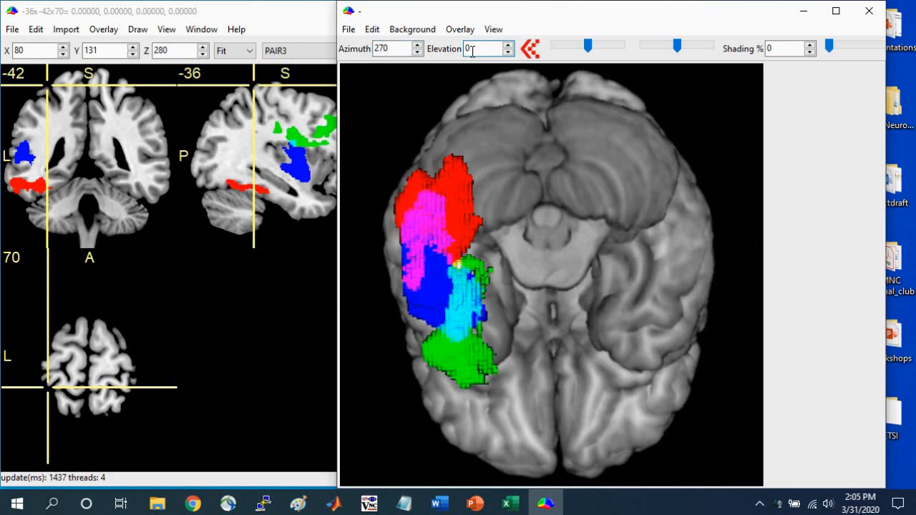
pyautogui.click(407, 49)
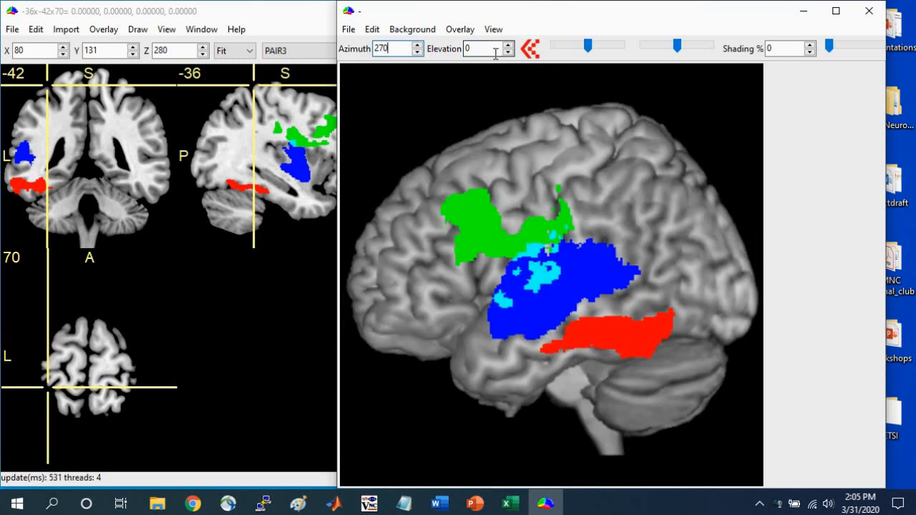
# Step: Place the crosshair on the rendered green lesion, examine its location in the slice views, and place the crosshair on the red lesion
pyautogui.click(470, 212)
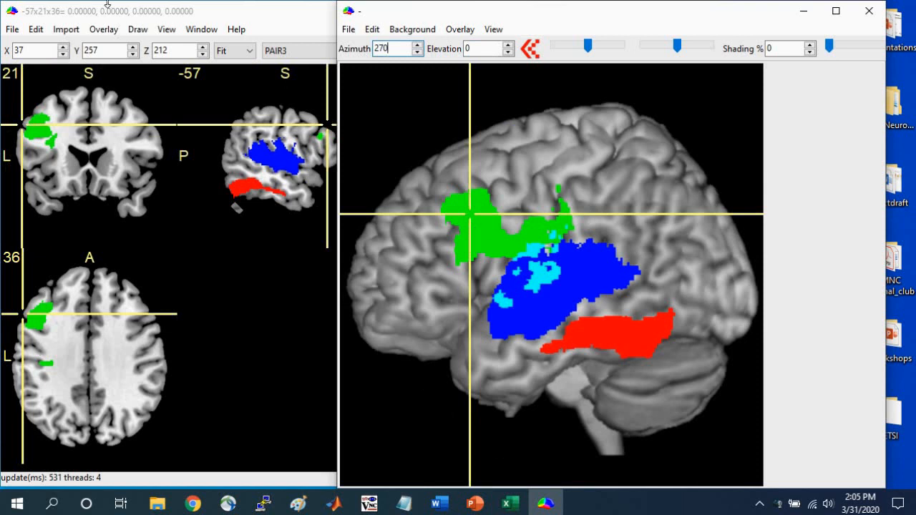
pyautogui.click(140, 11)
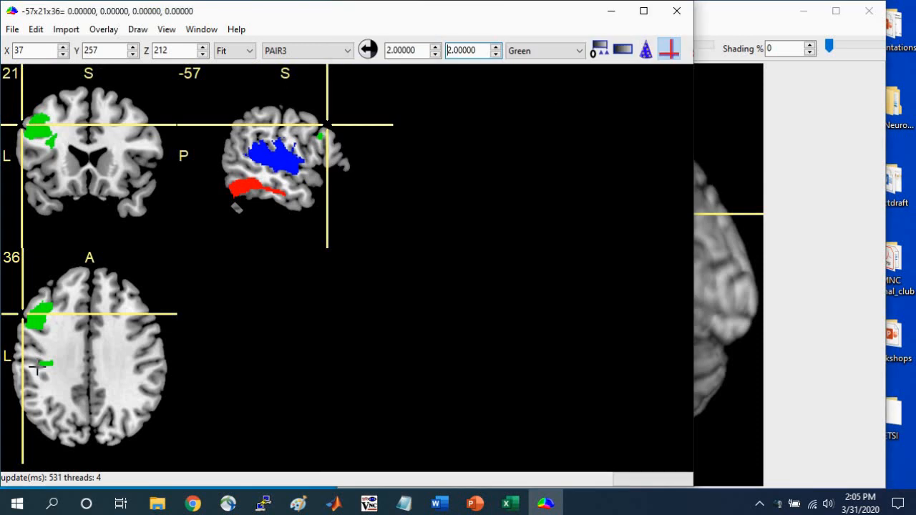
pyautogui.click(710, 18)
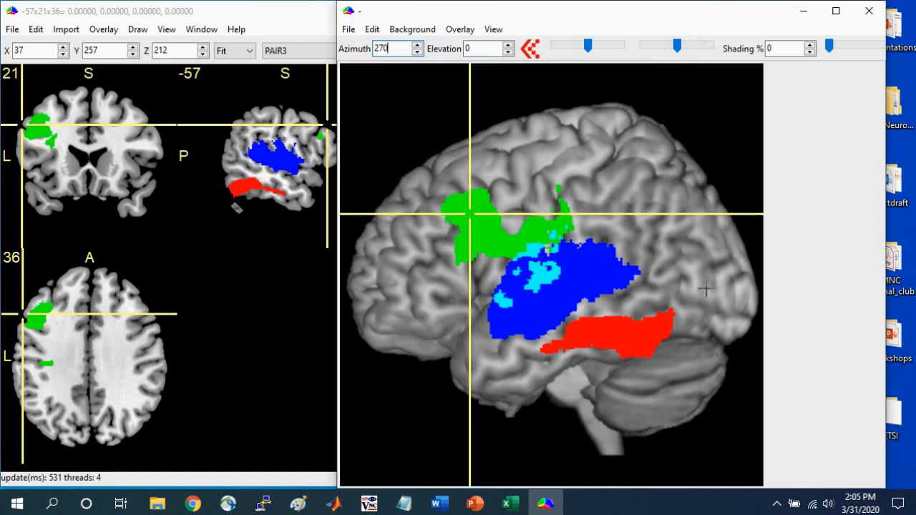
pyautogui.click(624, 340)
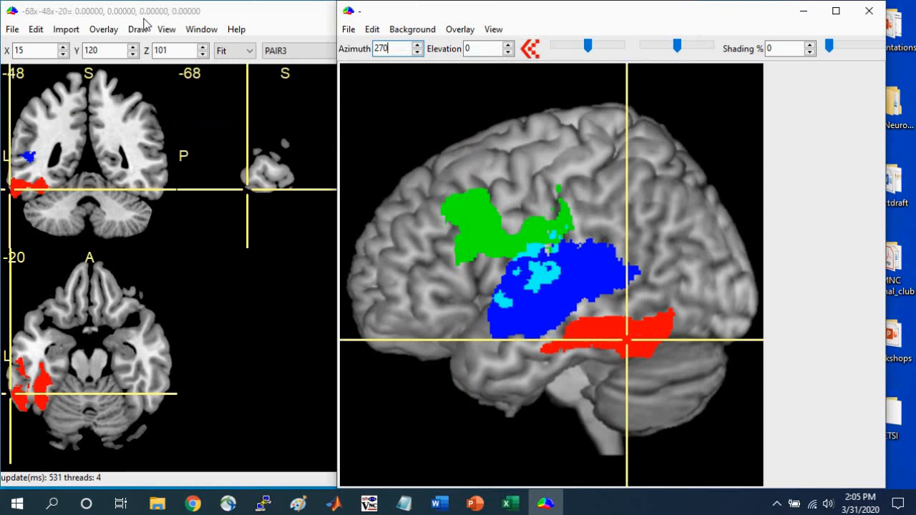
# Step: Set the volume rendering's overlay search mode to Below BG surface [max intensity]
pyautogui.click(462, 29)
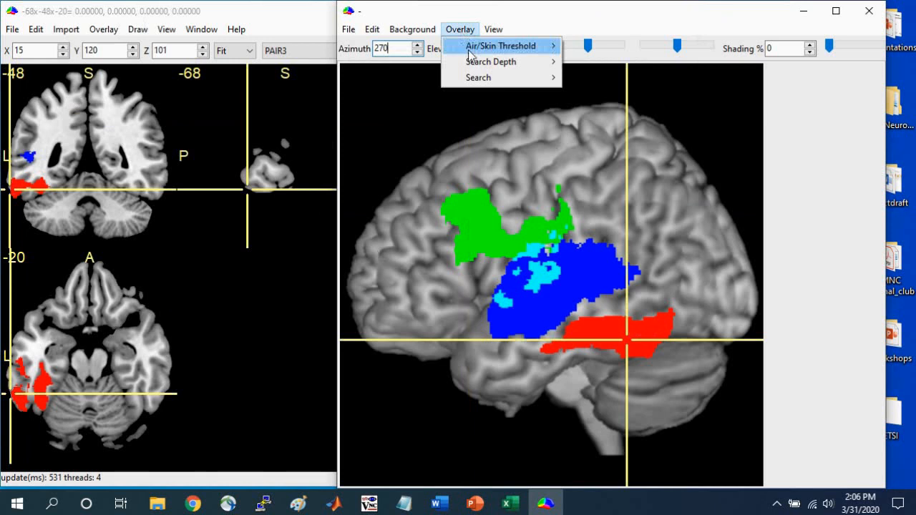
pyautogui.moveTo(496, 79)
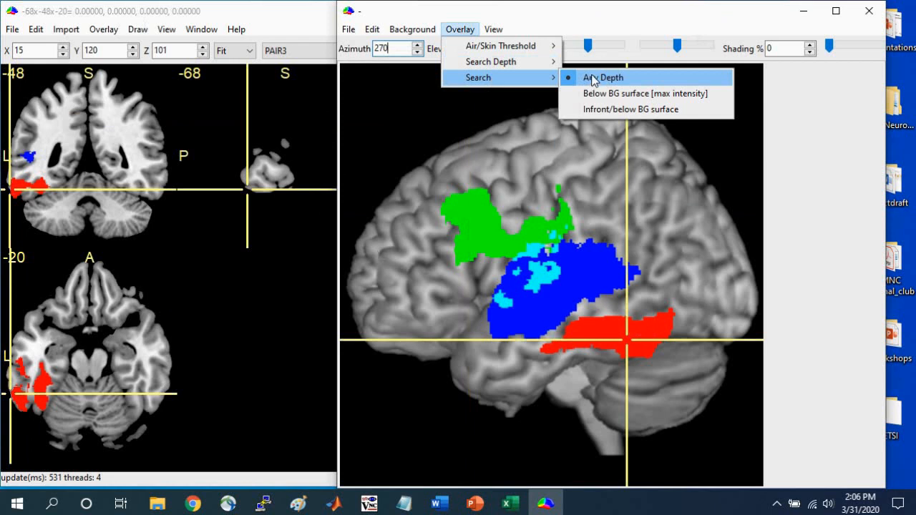
pyautogui.click(592, 100)
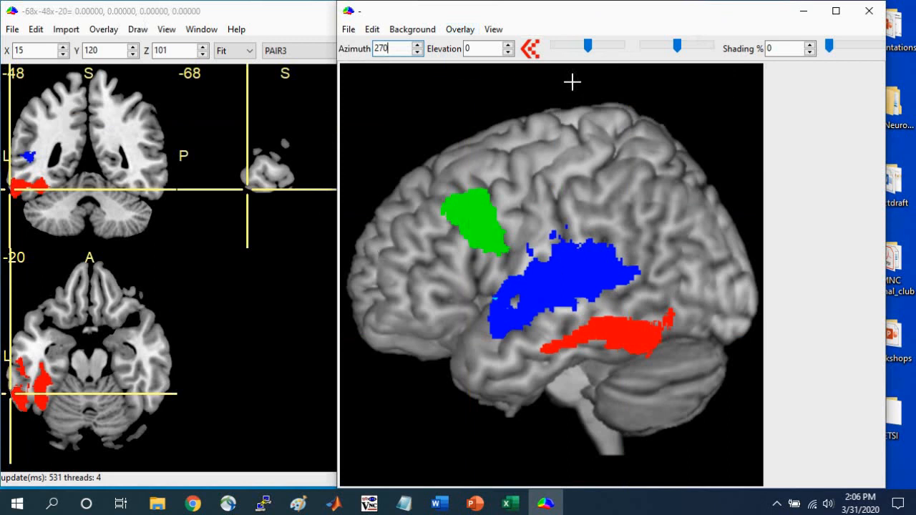
pyautogui.click(459, 29)
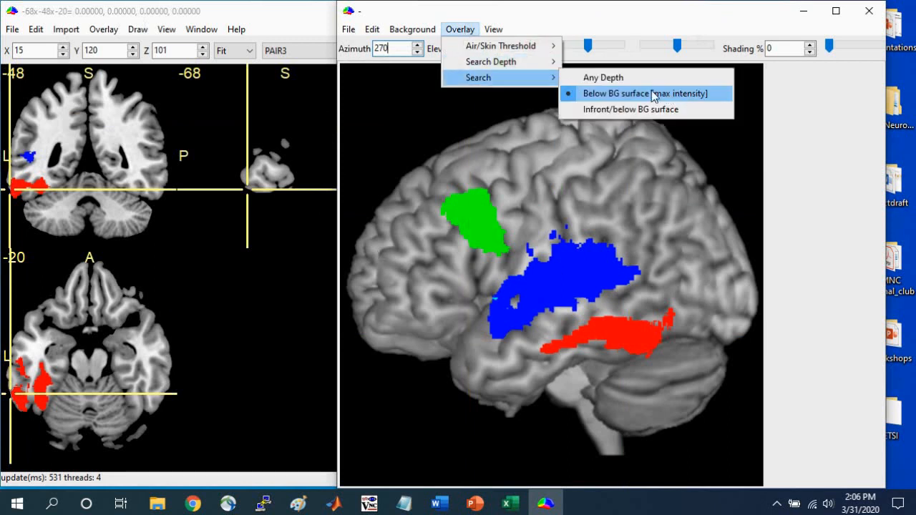
pyautogui.moveTo(513, 63)
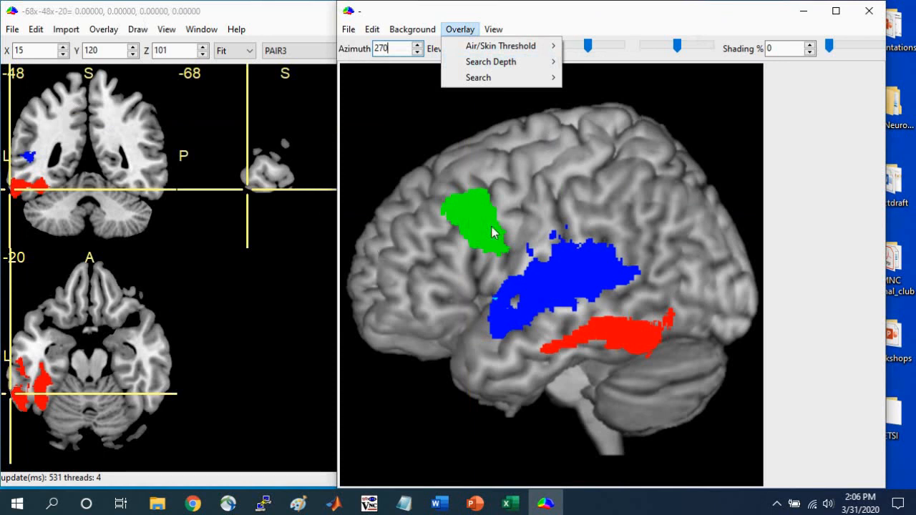
pyautogui.click(578, 226)
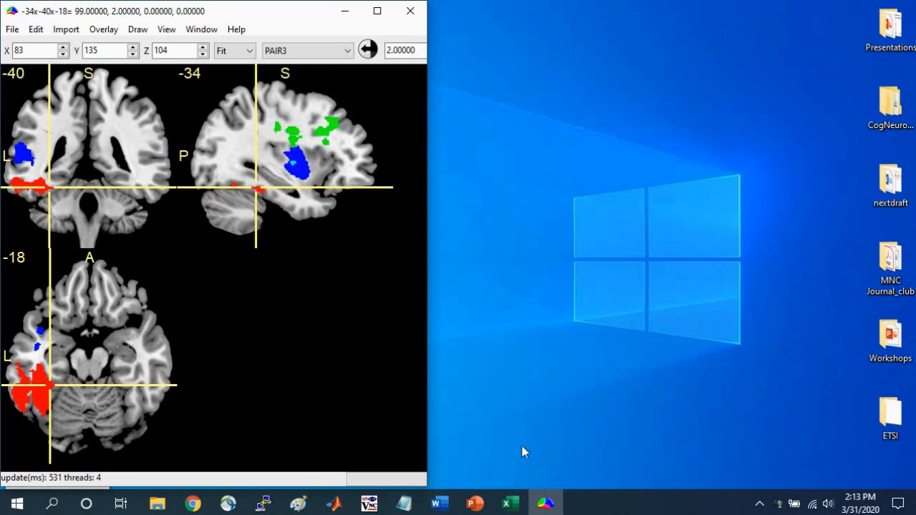
# Step: Start a second MRIcron window and place it beside the lesion window, resized to show all its slices
pyautogui.rightClick(549, 506)
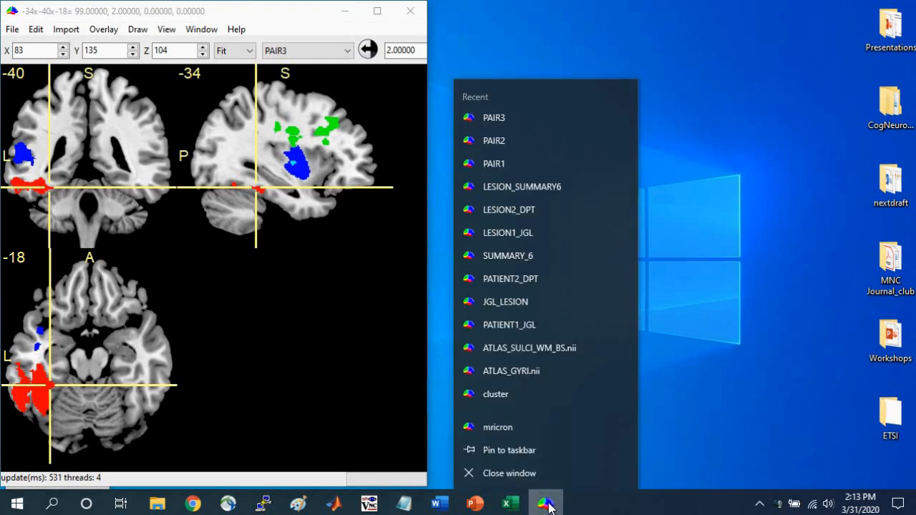
pyautogui.click(530, 427)
pyautogui.moveTo(412, 84); pyautogui.dragTo(461, 11)
pyautogui.moveTo(101, 368); pyautogui.dragTo(421, 488)
# Step: Open the aal.nii.gz template in the second window
pyautogui.click(431, 29)
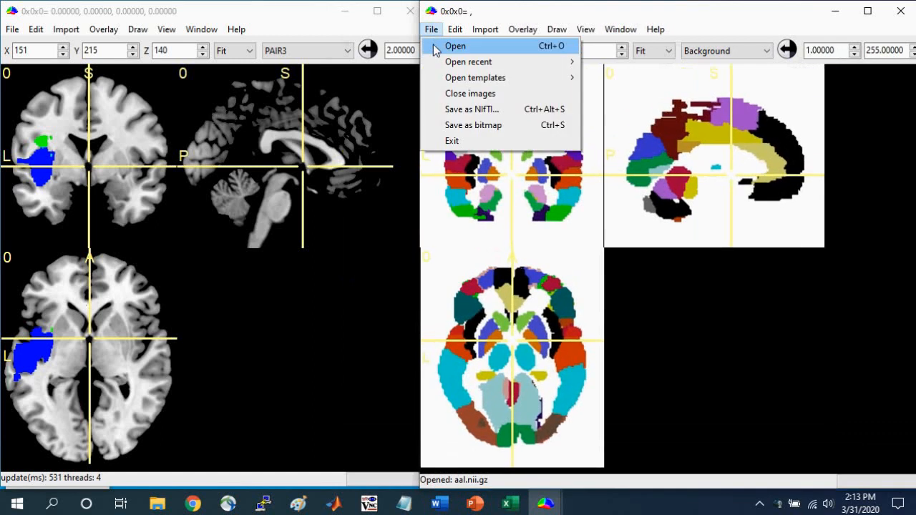
pyautogui.moveTo(540, 78)
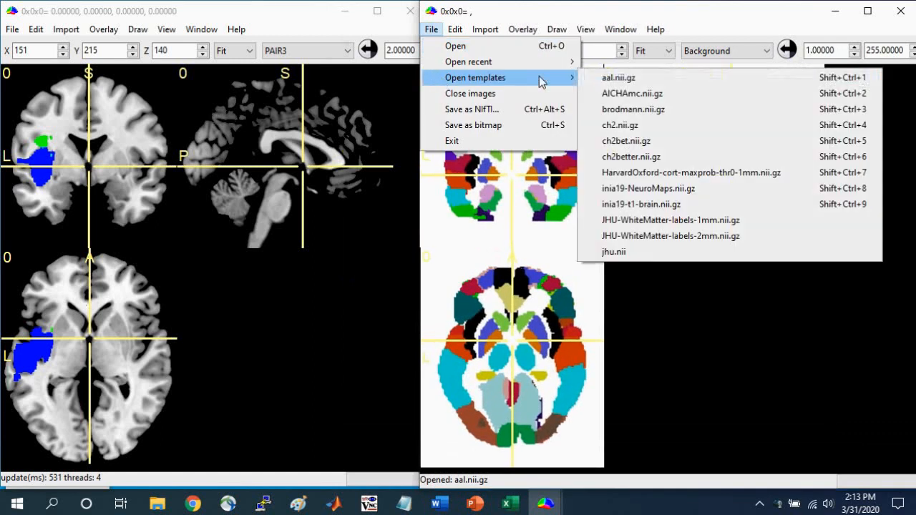
pyautogui.click(617, 80)
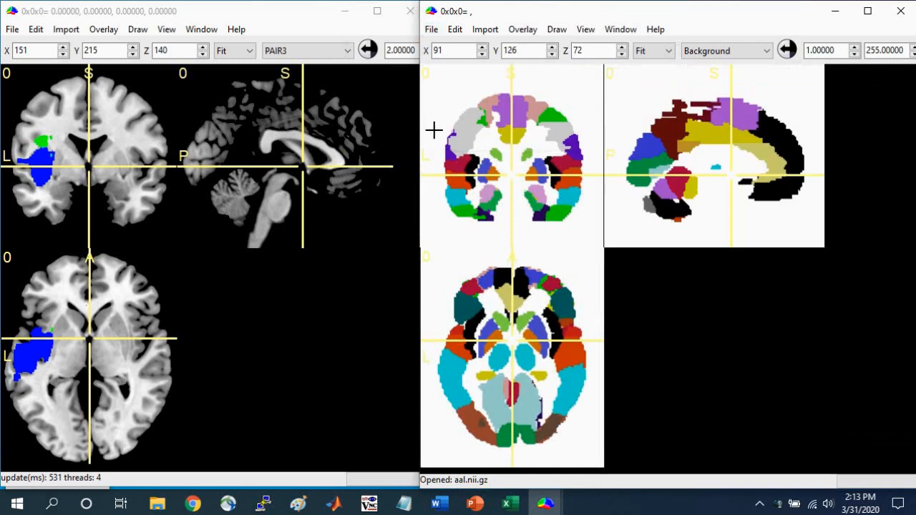
# Step: Check the Yoke option in both windows and test the linked crosshair by placing it once in each window
pyautogui.click(591, 31)
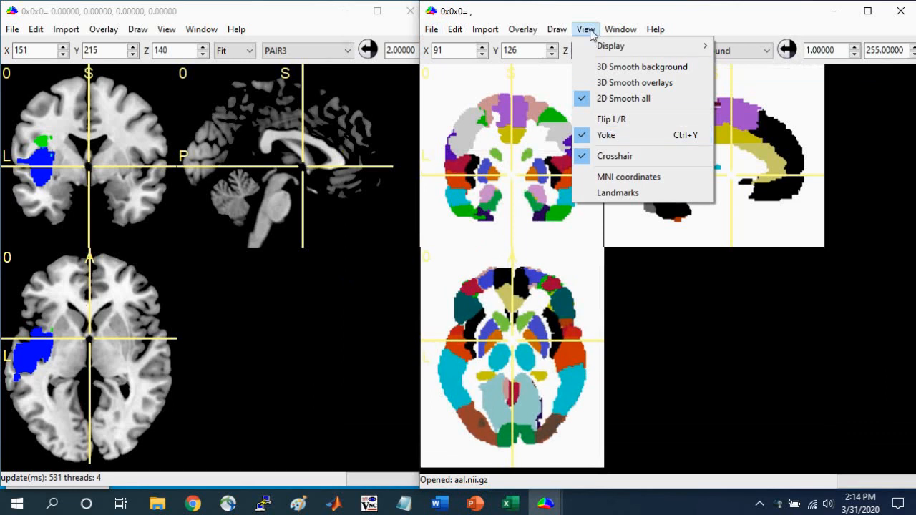
pyautogui.click(591, 35)
pyautogui.click(167, 31)
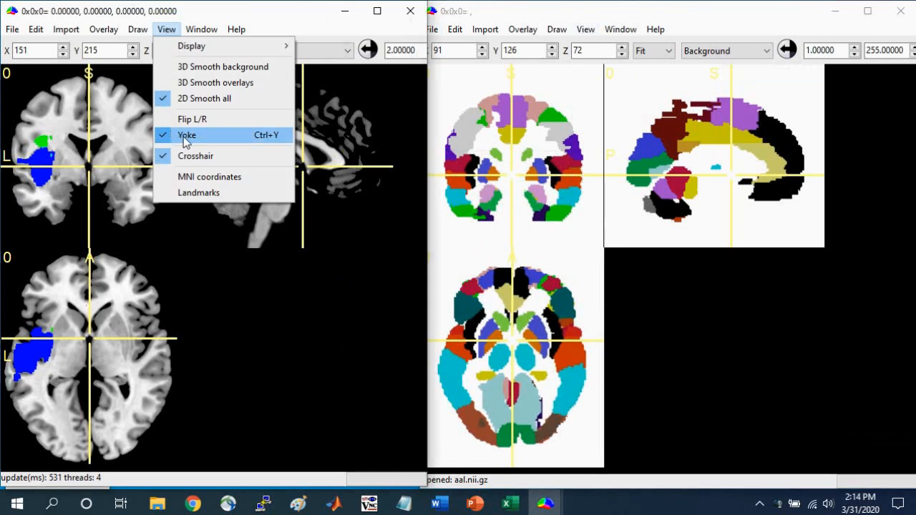
pyautogui.click(297, 2)
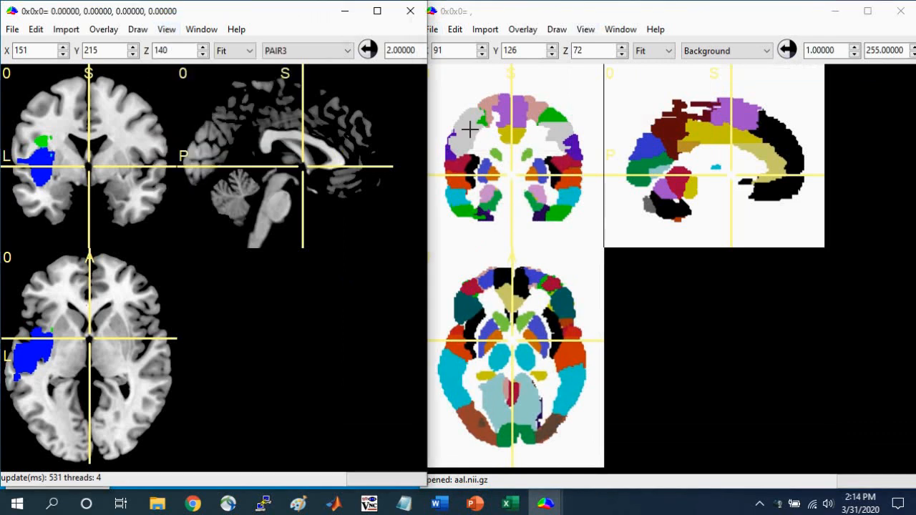
pyautogui.click(469, 130)
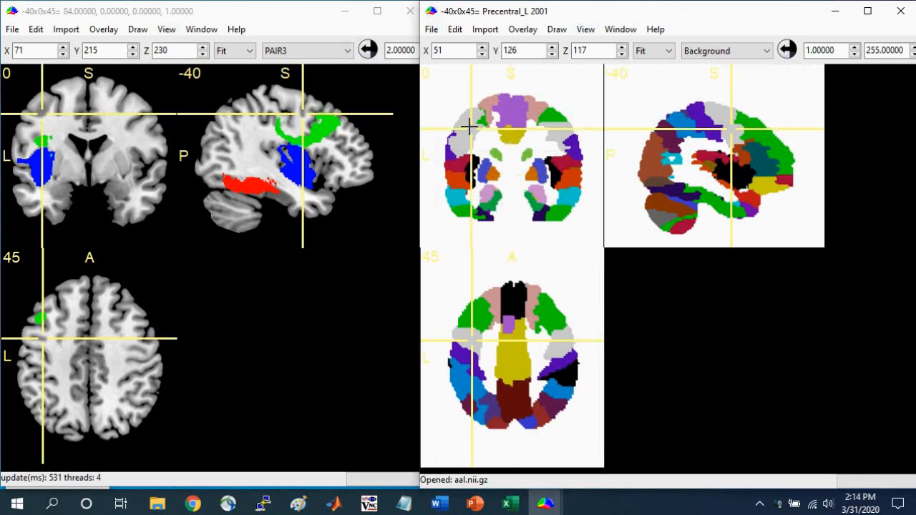
pyautogui.click(343, 145)
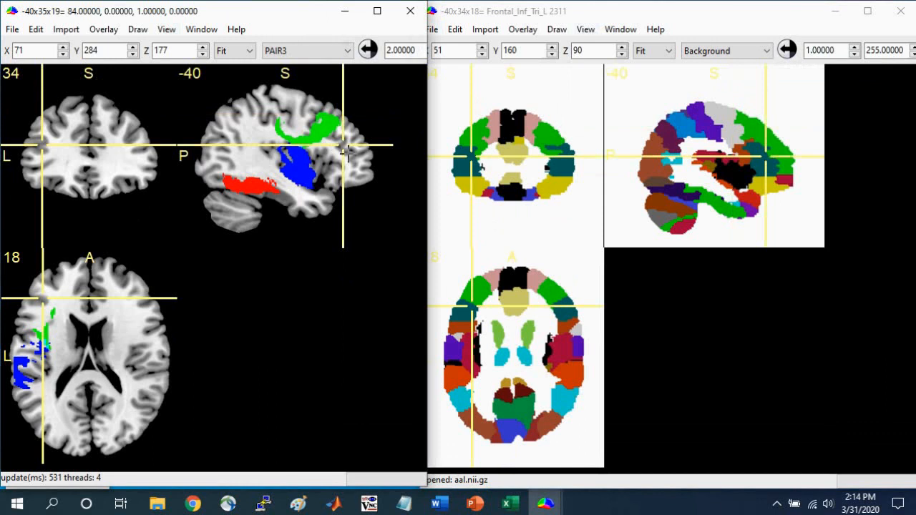
# Step: Place the crosshair at several points of the blue lesion and on the green lesion to identify their atlas regions
pyautogui.click(296, 170)
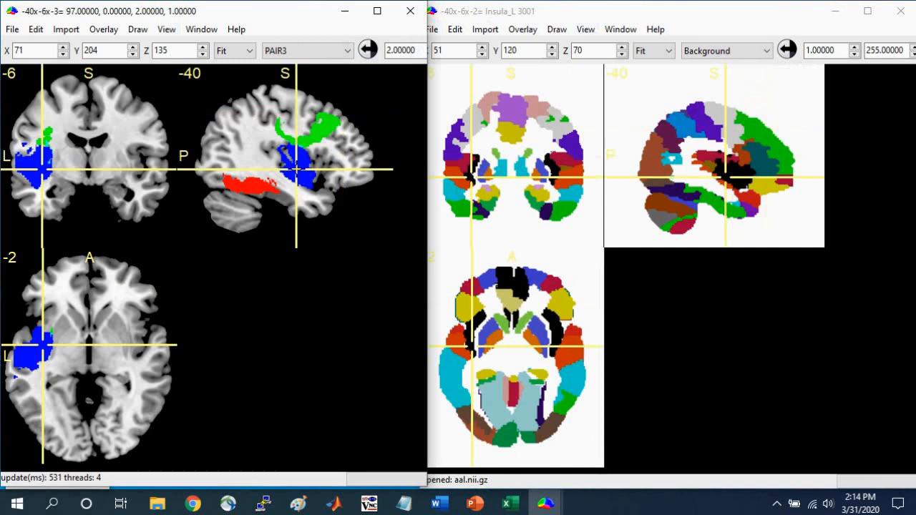
pyautogui.click(462, 177)
pyautogui.click(460, 176)
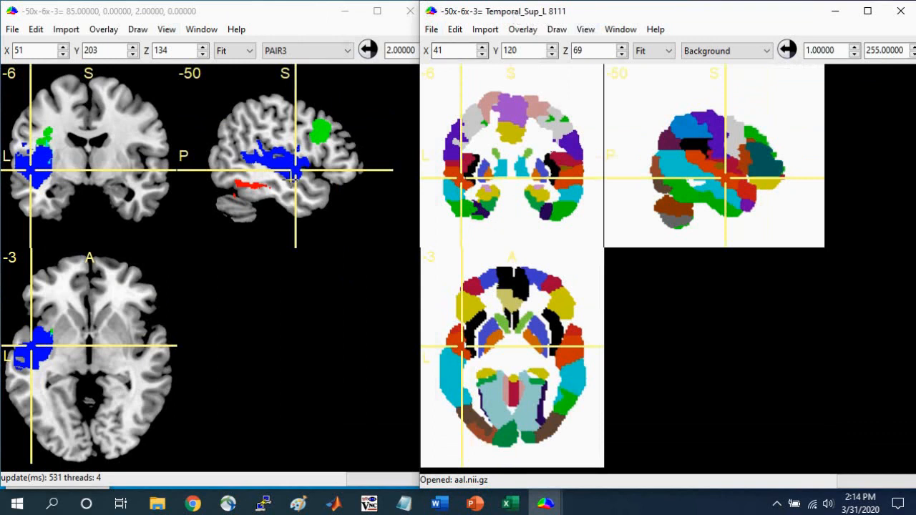
pyautogui.click(266, 159)
pyautogui.moveTo(266, 159); pyautogui.dragTo(292, 162)
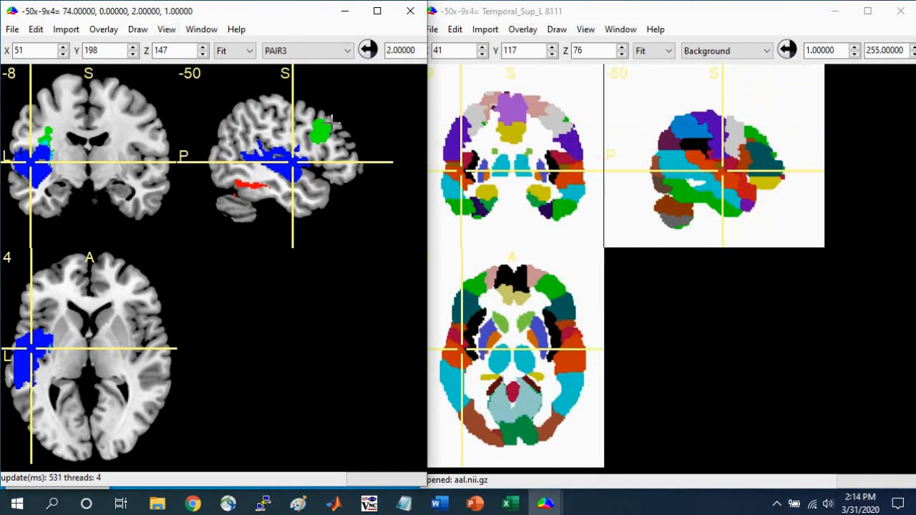
pyautogui.click(319, 132)
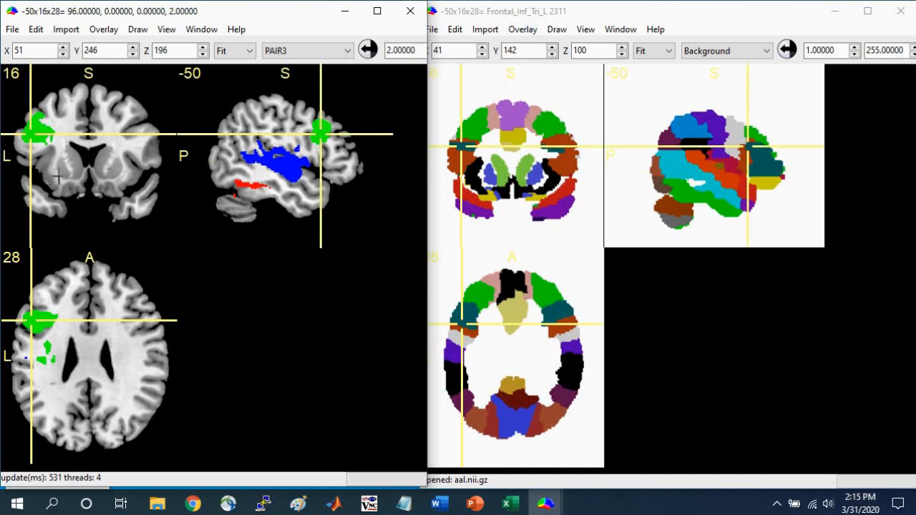
# Step: Place the crosshair at several points across the red lesion, from its lateral to its medial edge, to identify their atlas regions
pyautogui.click(246, 184)
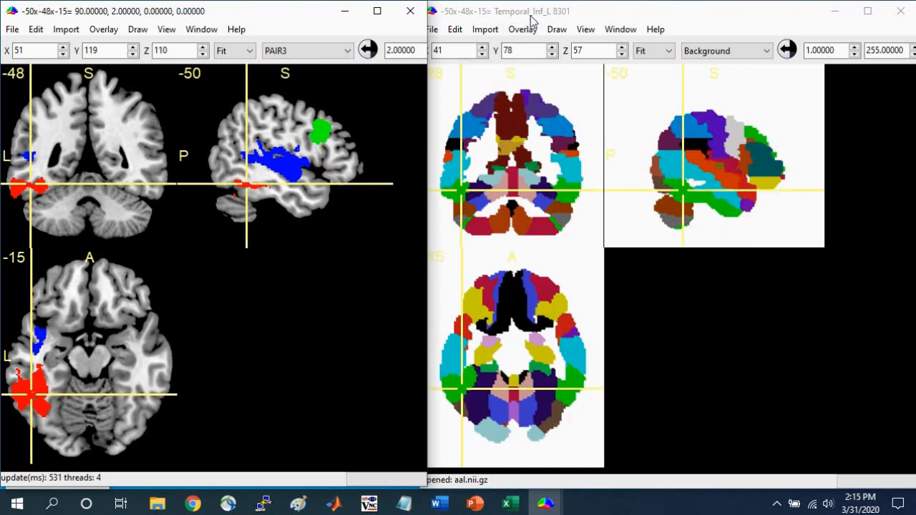
pyautogui.click(17, 186)
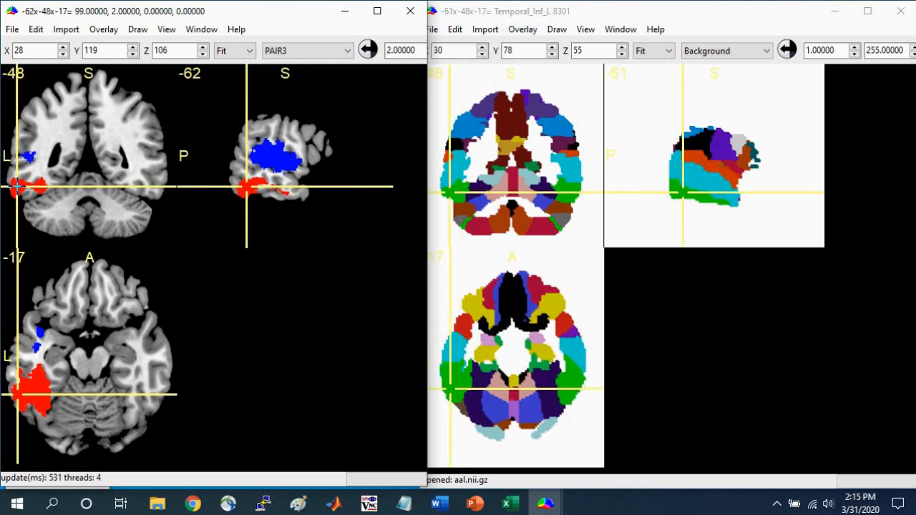
pyautogui.click(475, 189)
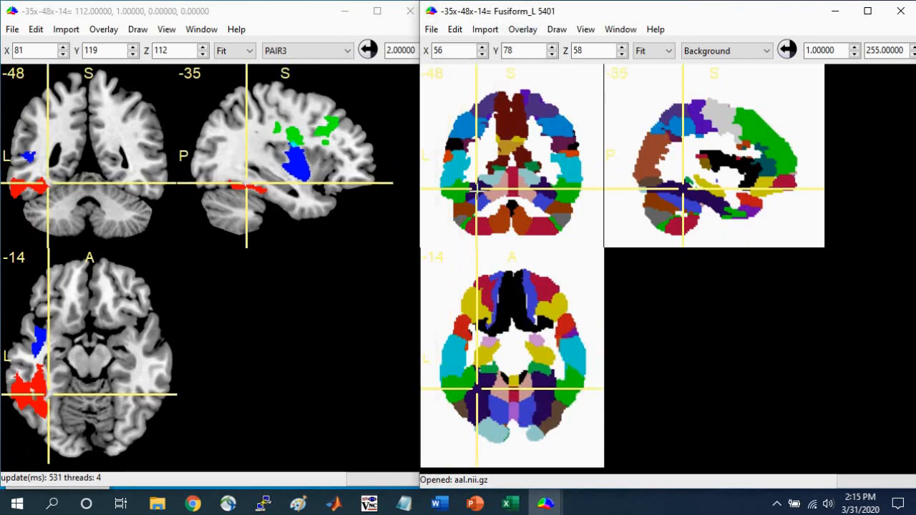
pyautogui.click(244, 187)
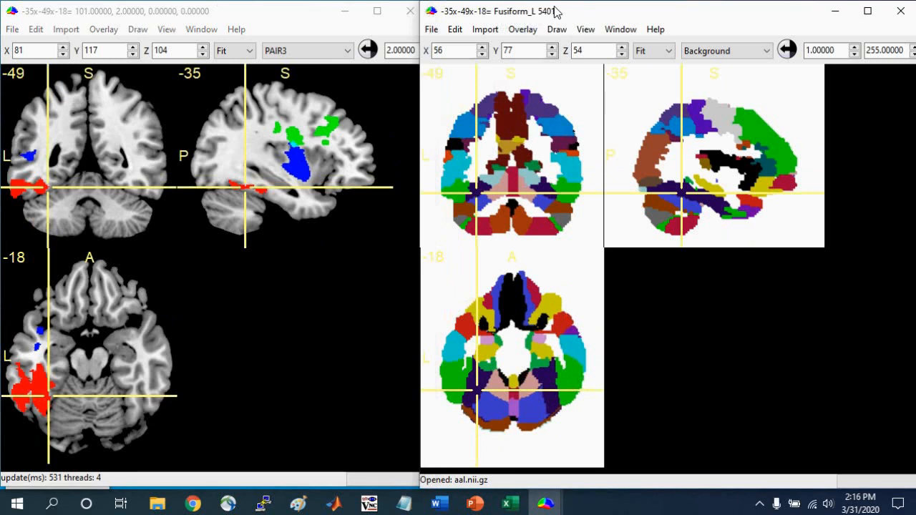
# Step: Open the brodmann.nii.gz template in the atlas window and look through the other available templates
pyautogui.click(431, 30)
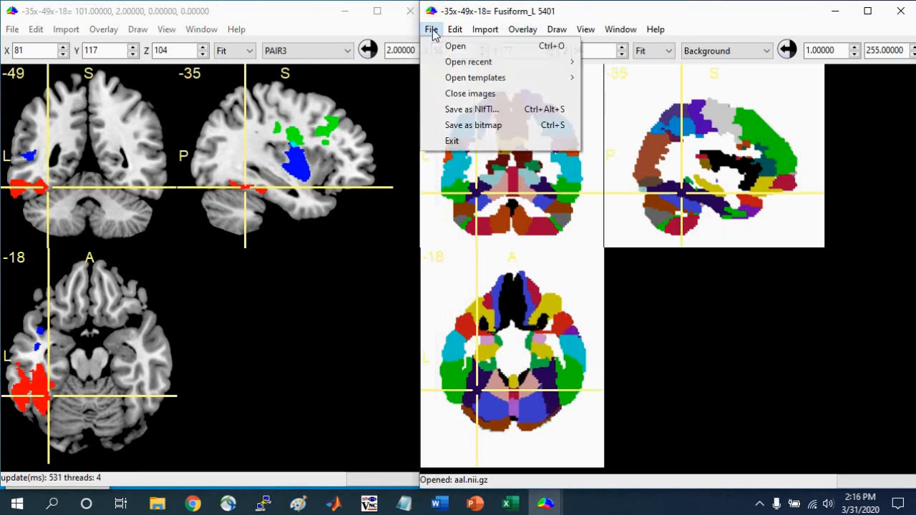
pyautogui.moveTo(444, 83)
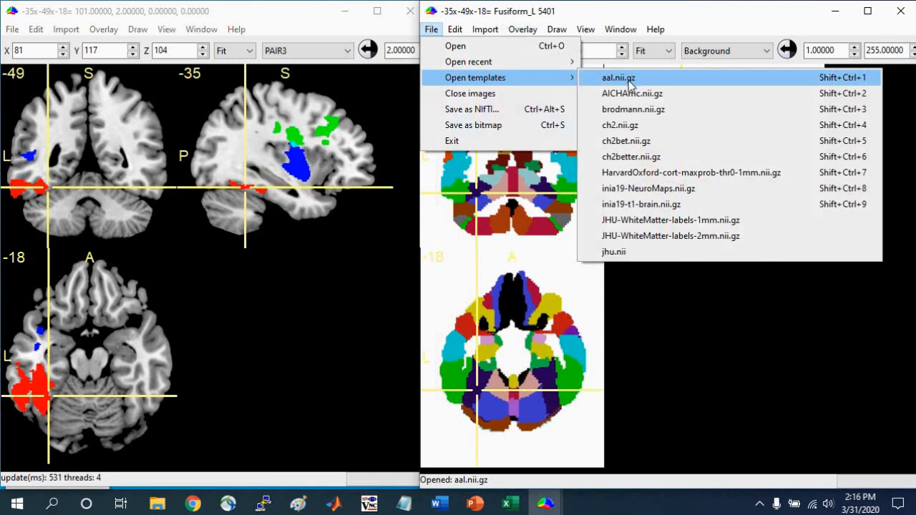
pyautogui.click(643, 115)
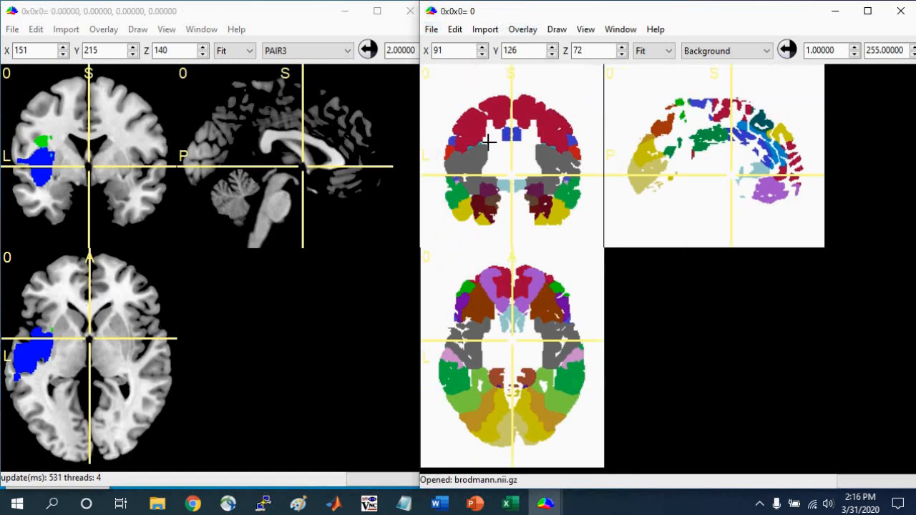
pyautogui.click(431, 29)
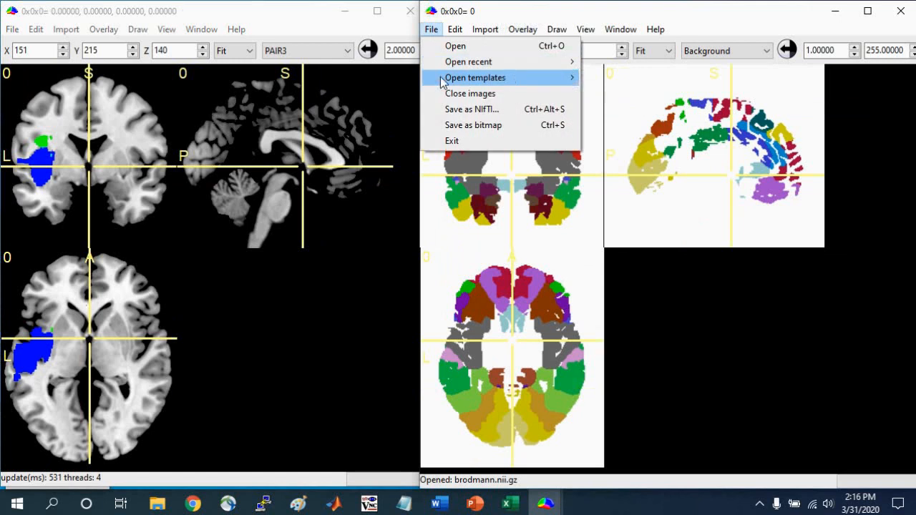
pyautogui.moveTo(528, 78)
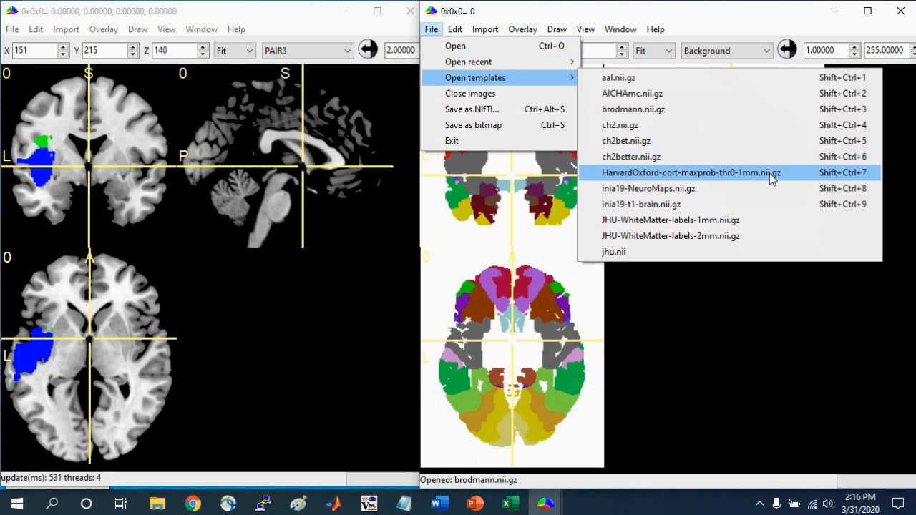
pyautogui.click(491, 8)
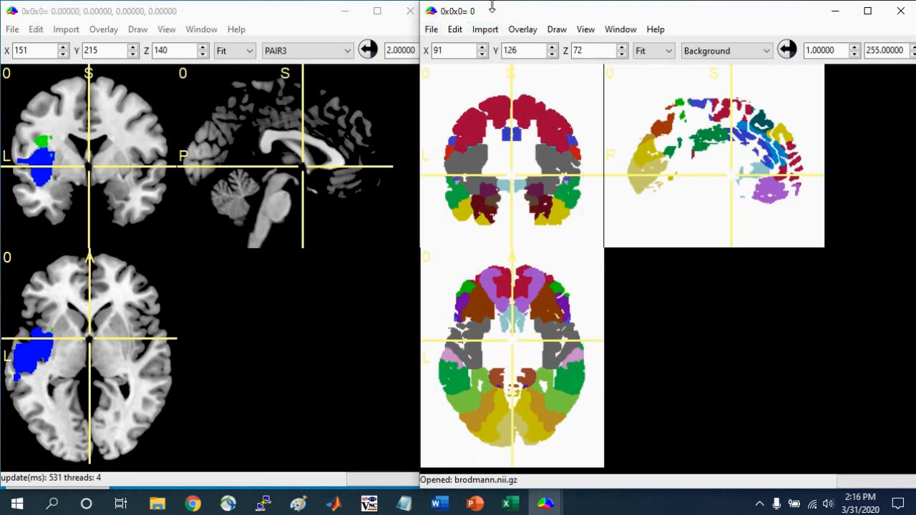
# Step: Reopen the aal.nii.gz template and place the crosshair on the left Rolandic operculum in its coronal slice
pyautogui.click(433, 32)
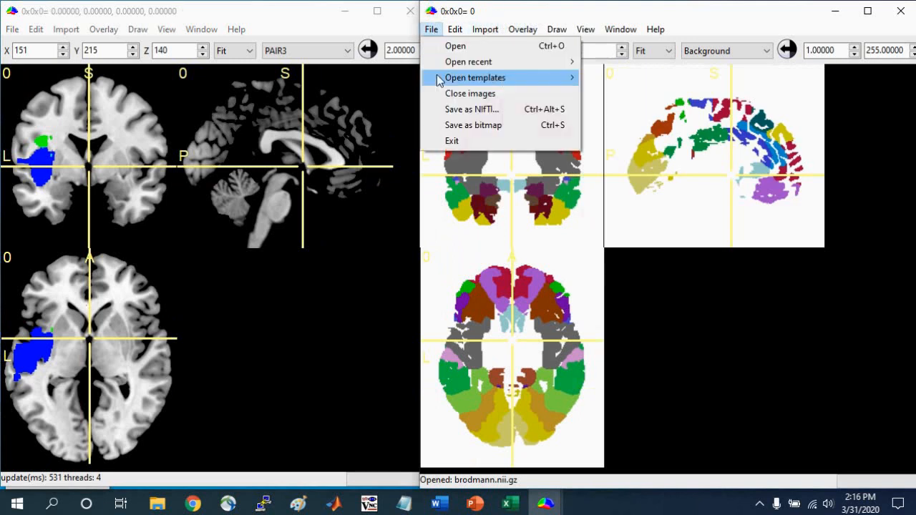
pyautogui.moveTo(497, 80)
pyautogui.click(629, 77)
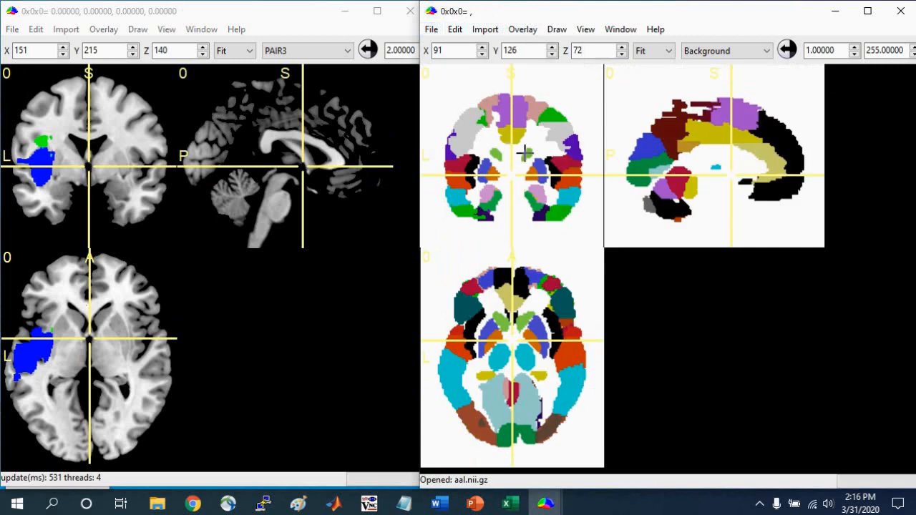
pyautogui.click(460, 169)
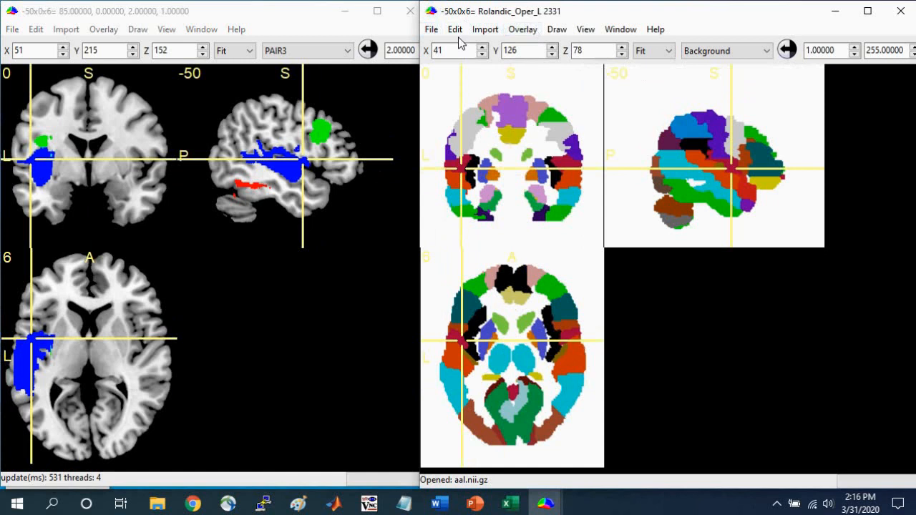
# Step: Add the PAIR1 image as an overlay on the aal atlas and place the crosshair on its red overlap area
pyautogui.click(523, 28)
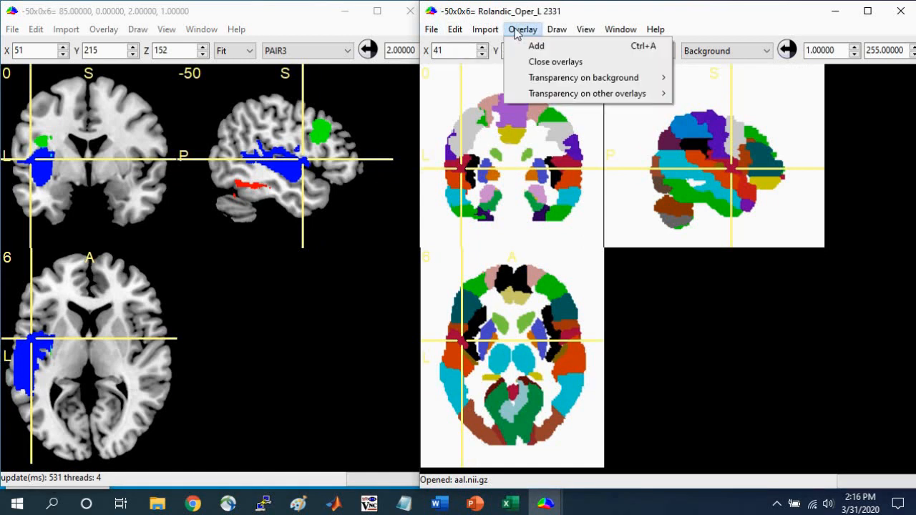
pyautogui.click(527, 45)
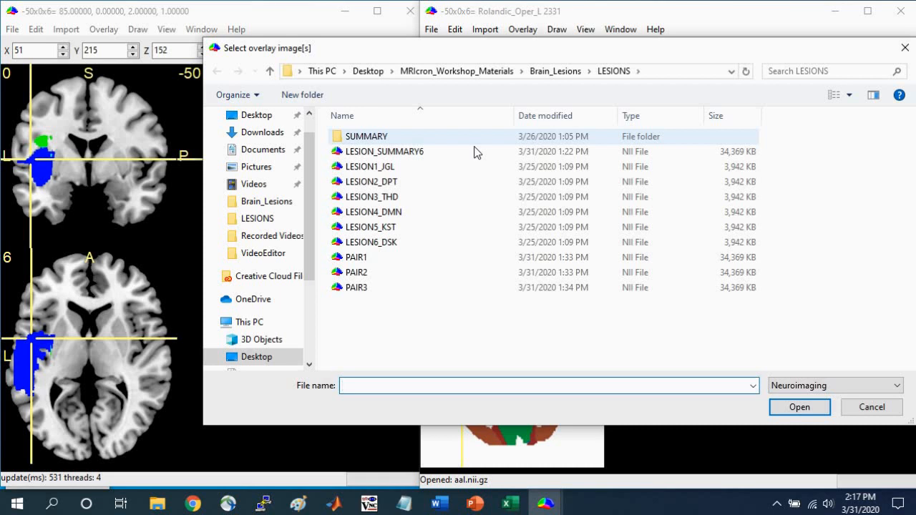
pyautogui.click(367, 260)
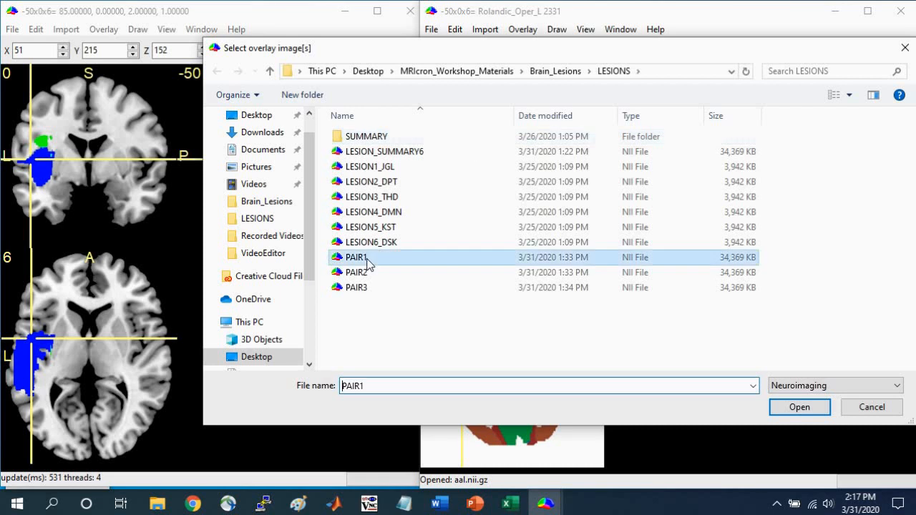
pyautogui.click(802, 406)
pyautogui.click(472, 397)
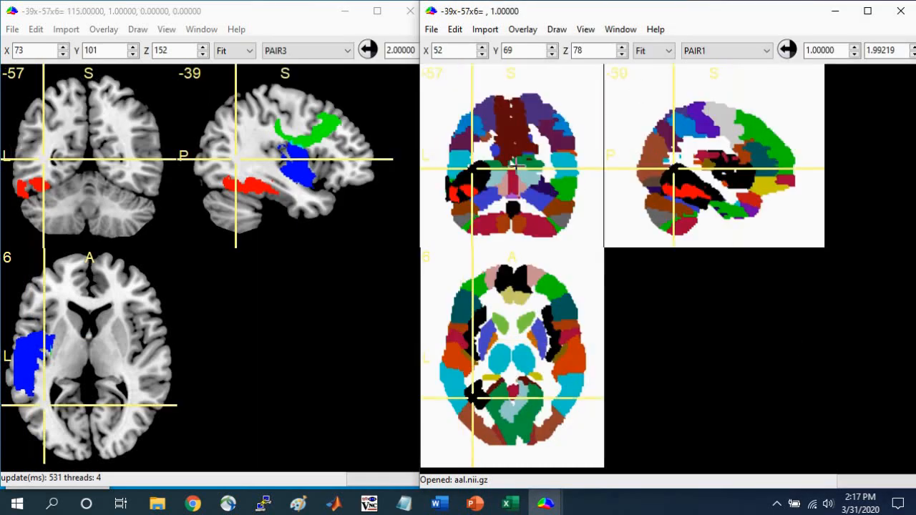
pyautogui.click(465, 191)
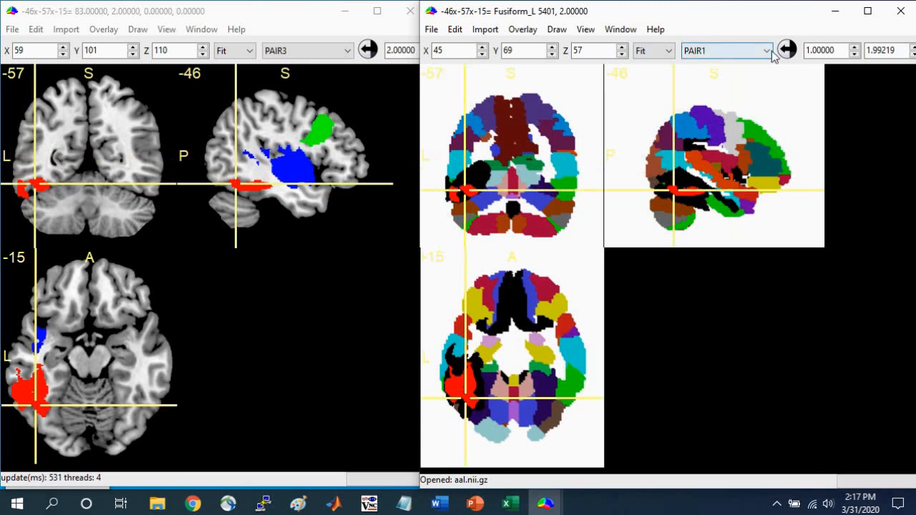
# Step: Shift the atlas window to reveal the overlay intensity settings and set PAIR1's minimum intensity to 2
pyautogui.moveTo(772, 11); pyautogui.dragTo(599, 13)
pyautogui.moveTo(743, 54); pyautogui.dragTo(574, 43)
pyautogui.write('22')
pyautogui.click(613, 50)
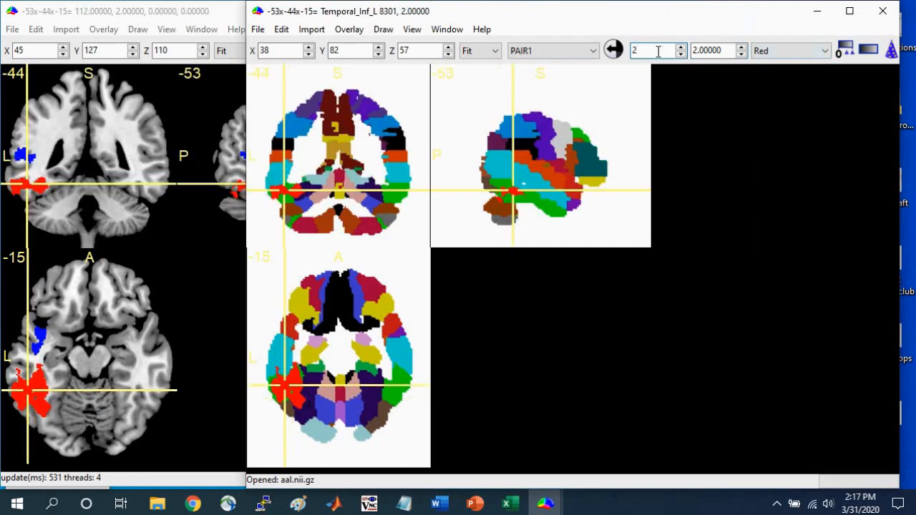
# Step: Trace the PAIR1 overlap with the crosshair from the left inferior temporal to the left fusiform region, setting overlay transparency on background to 60%
pyautogui.click(281, 191)
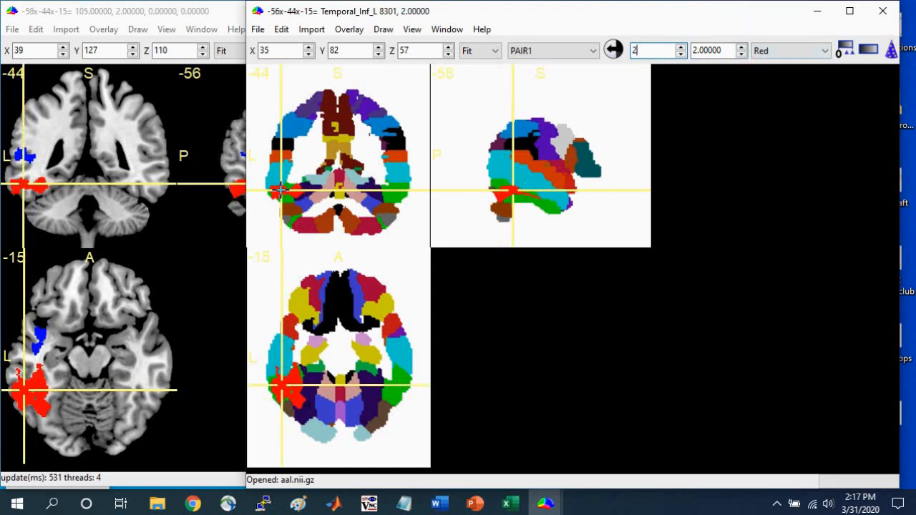
pyautogui.moveTo(281, 191); pyautogui.dragTo(300, 192)
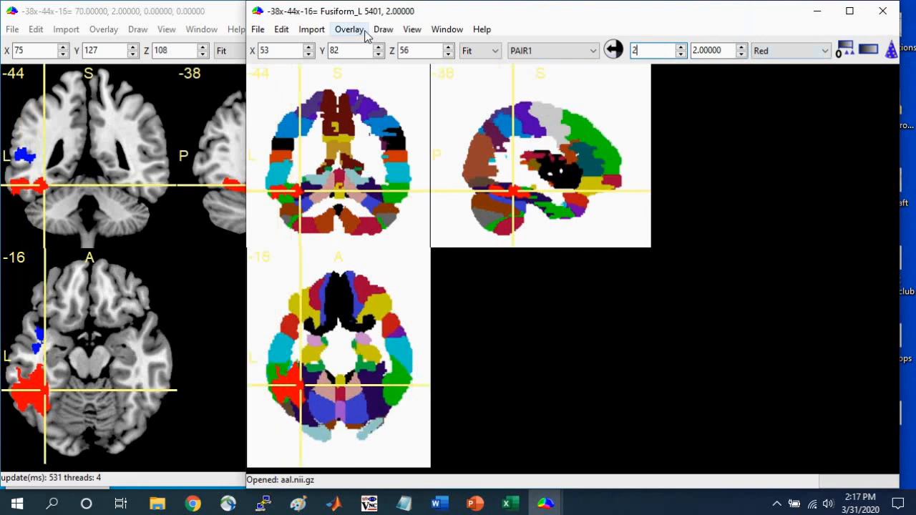
pyautogui.click(362, 33)
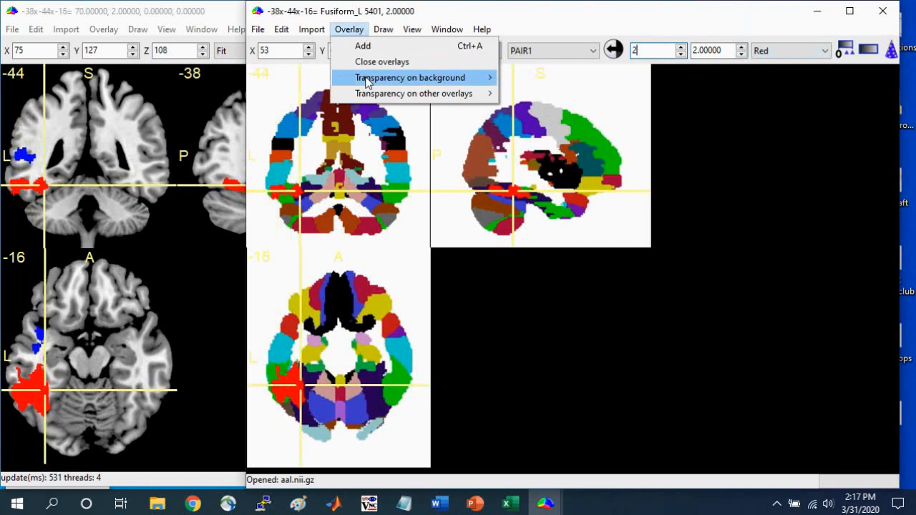
pyautogui.moveTo(369, 79)
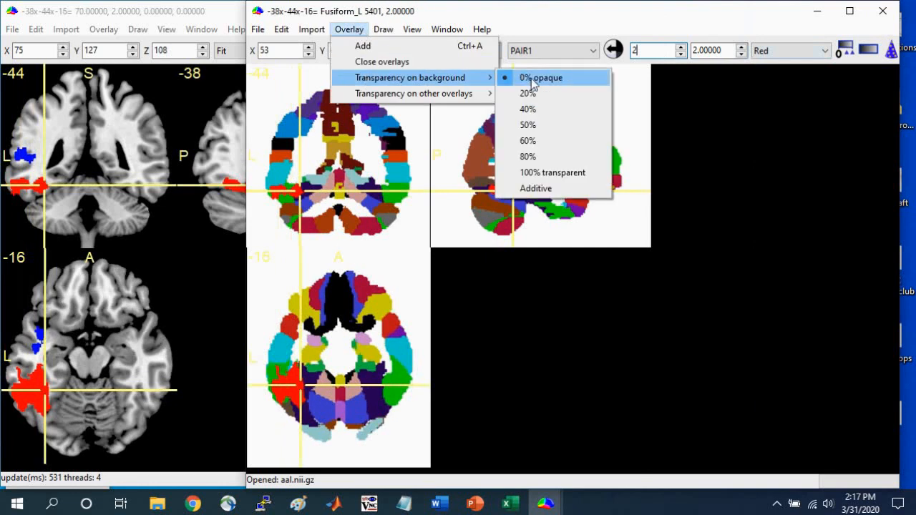
pyautogui.click(530, 156)
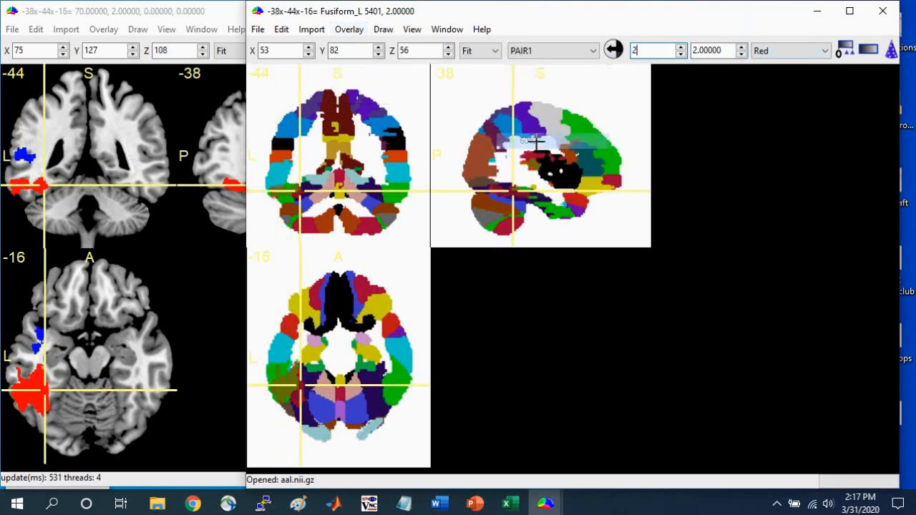
pyautogui.moveTo(292, 386)
pyautogui.mouseDown()
pyautogui.moveTo(277, 382)
pyautogui.moveTo(300, 401)
pyautogui.moveTo(300, 367)
pyautogui.moveTo(282, 363)
pyautogui.moveTo(280, 380)
pyautogui.moveTo(303, 397)
pyautogui.mouseUp()
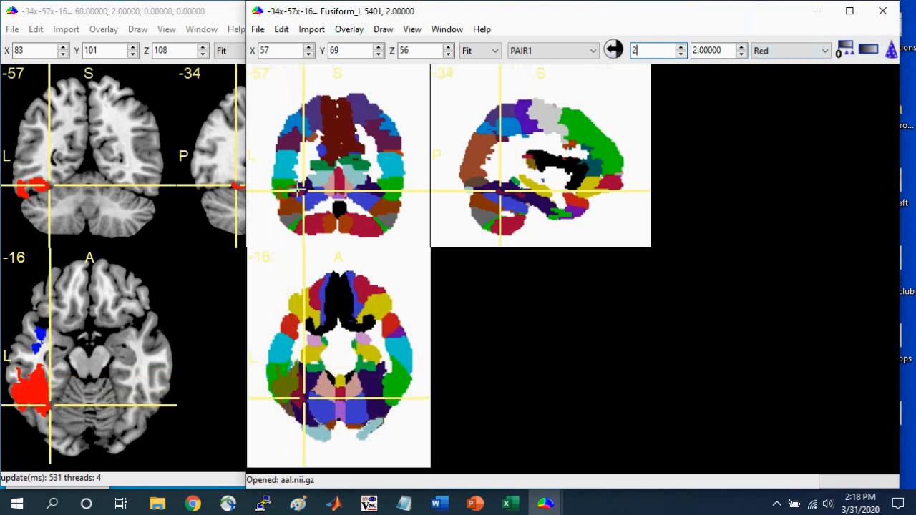
# Step: Close the overlays on the aal atlas and close the atlas window
pyautogui.click(351, 30)
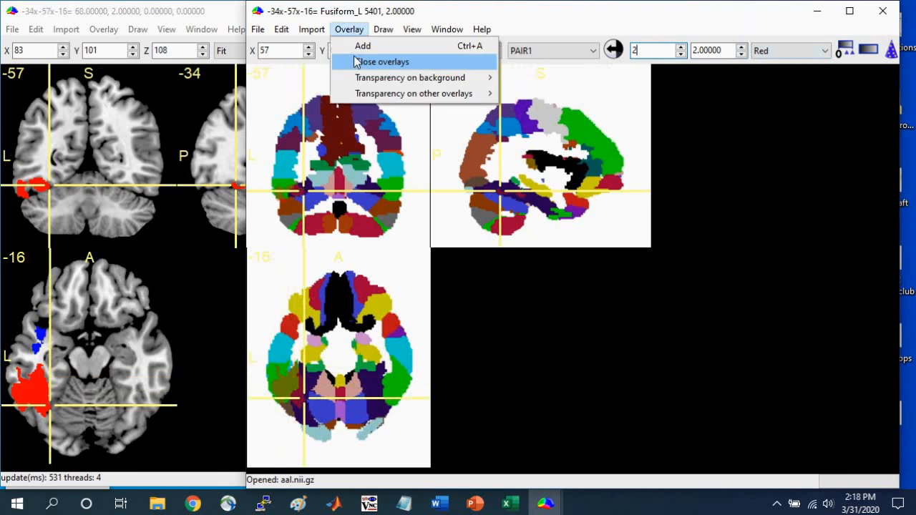
pyautogui.click(356, 62)
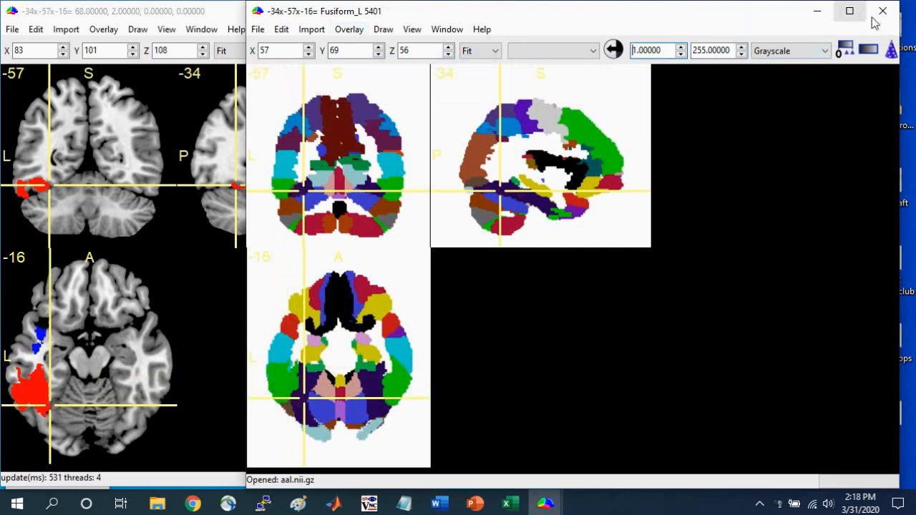
pyautogui.click(882, 11)
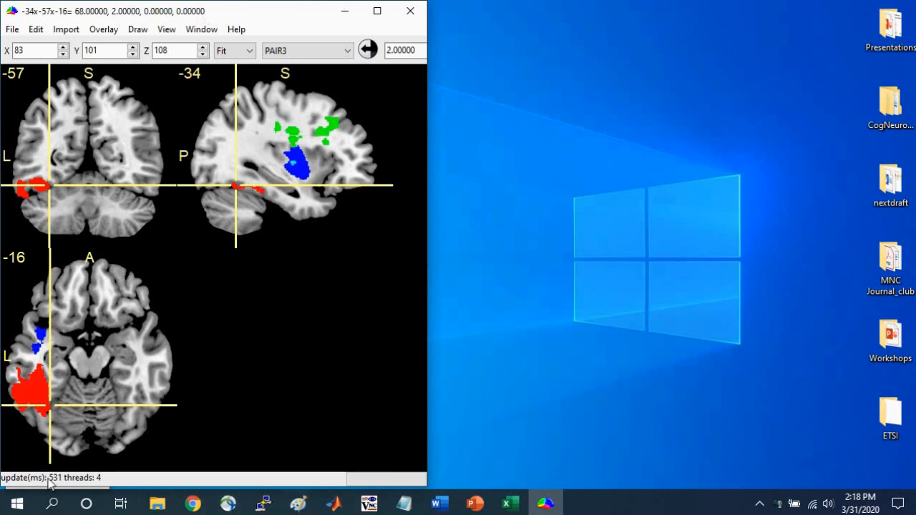
# Step: Open the volume render view for the template brain carrying the three pair overlays
pyautogui.click(195, 32)
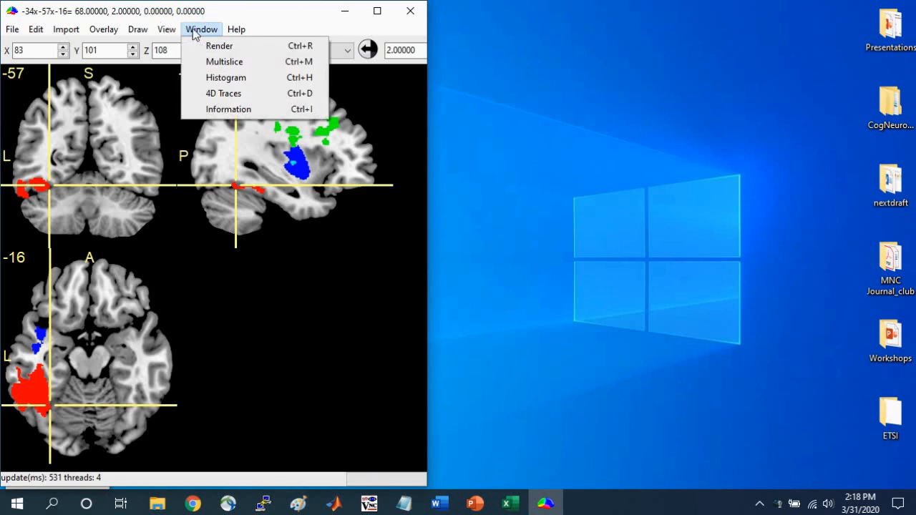
pyautogui.click(202, 45)
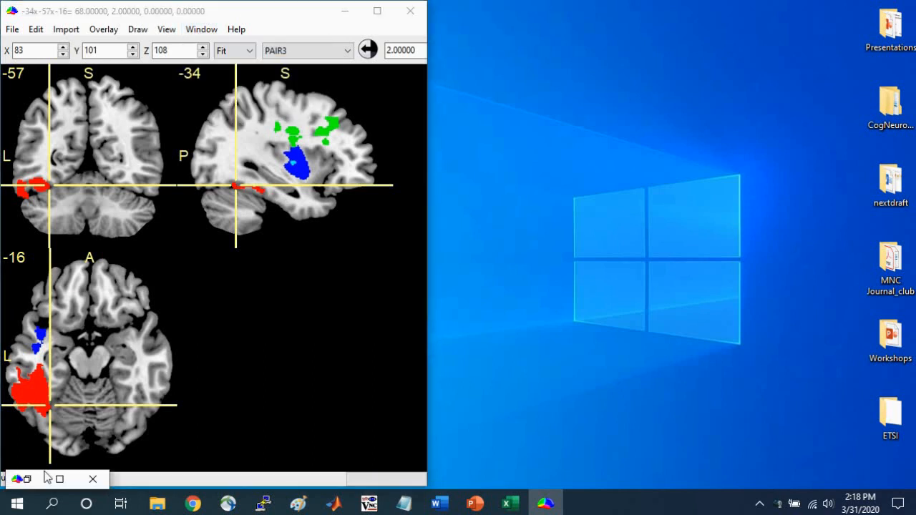